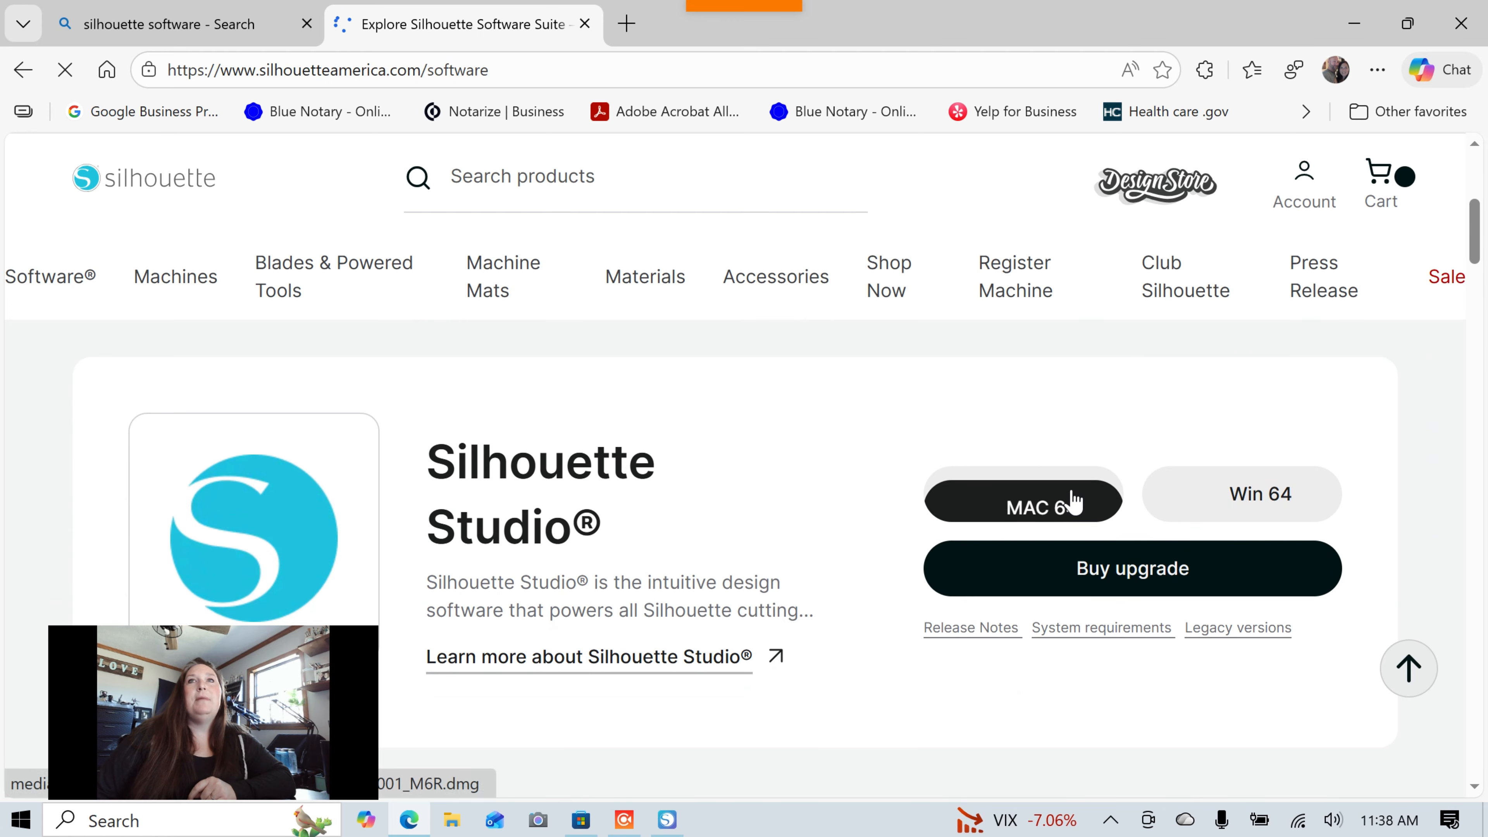
Request the Windows 64-bit Silhouette Studio installer by submitting an e-mail address.
{"action": "left_click", "coordinate": [1223, 499]}
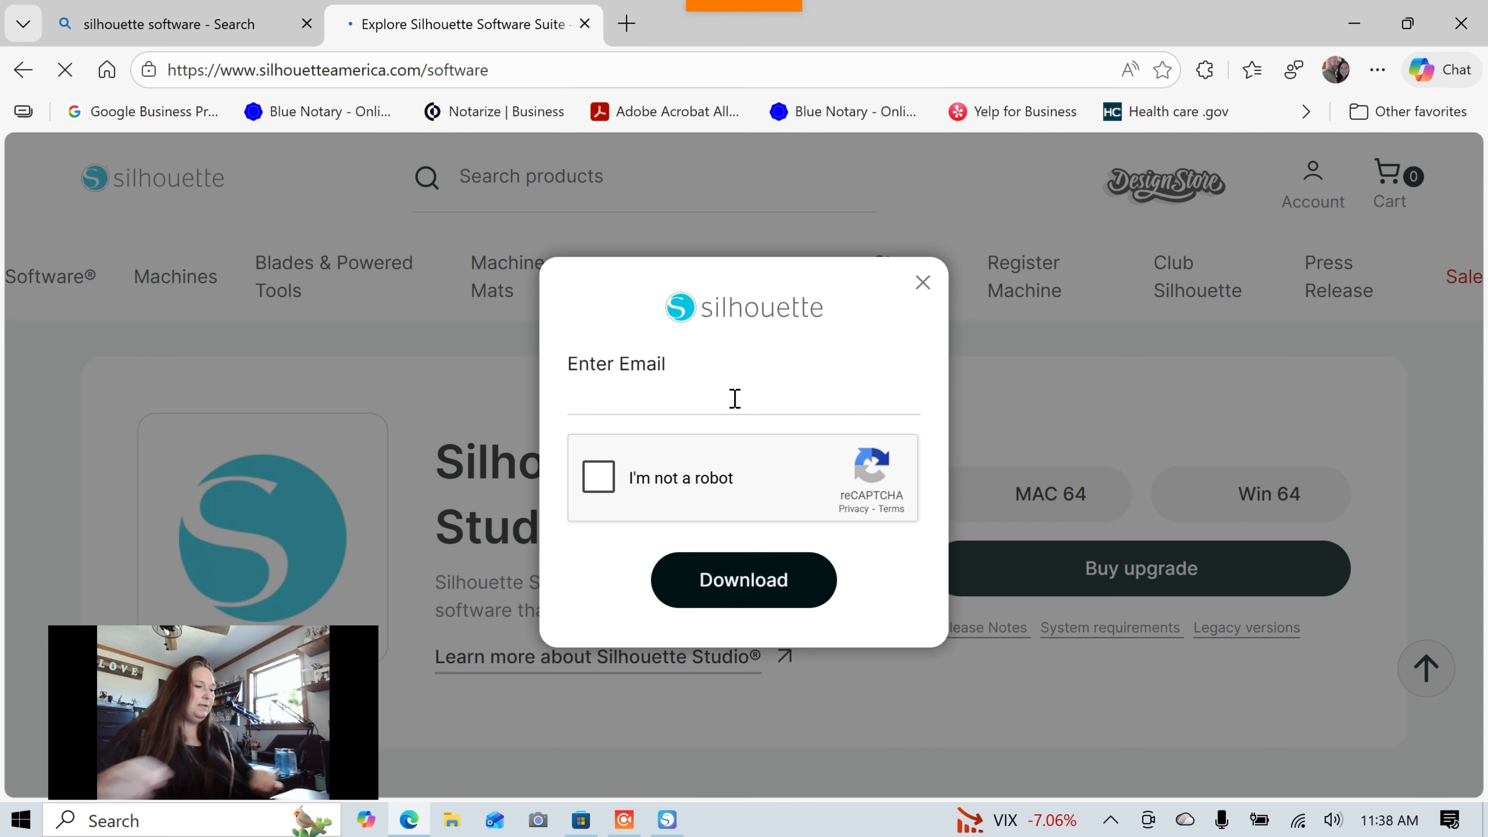
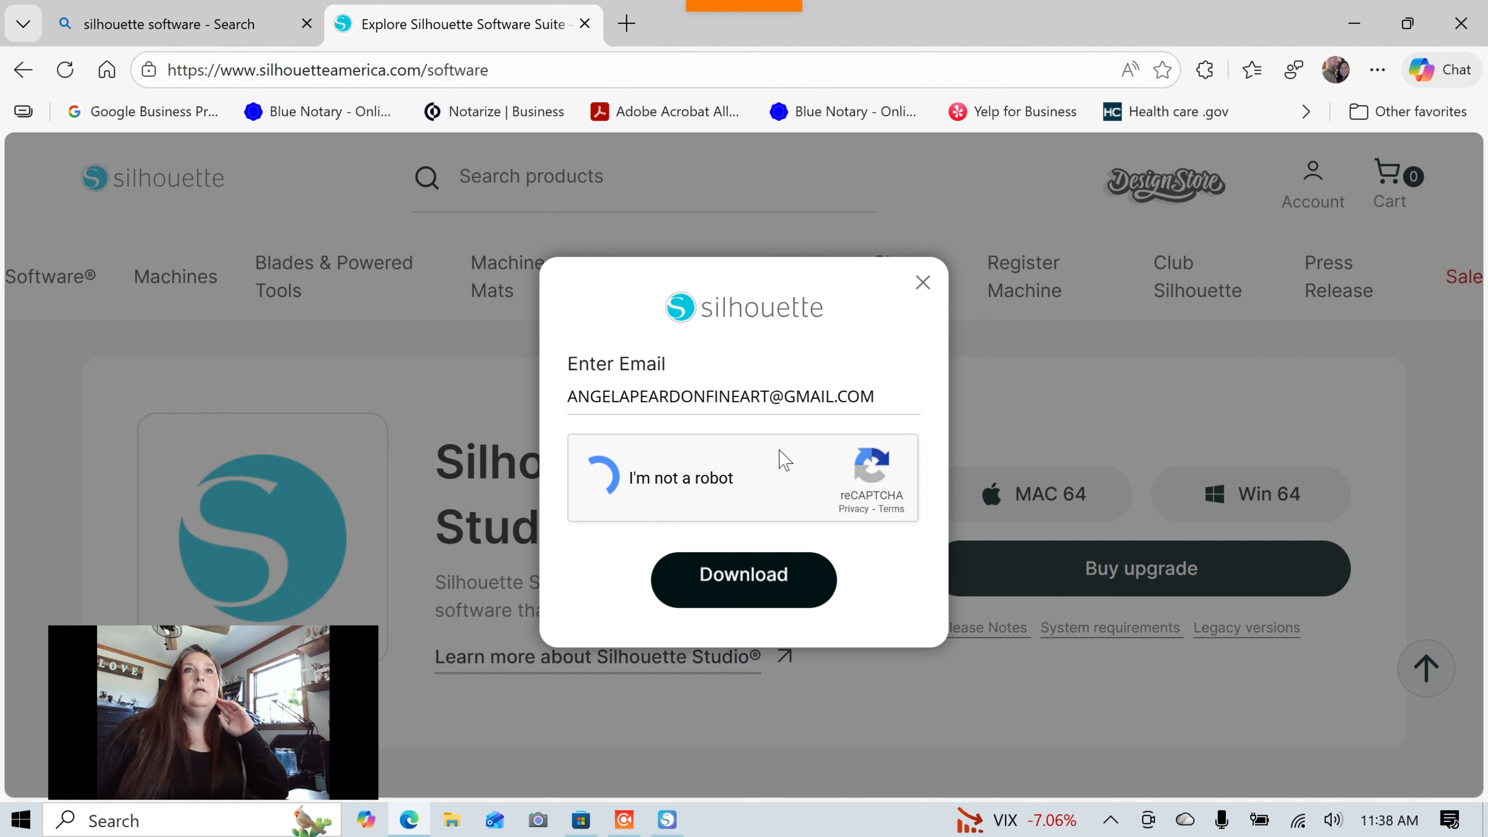
{"action": "left_click", "coordinate": [740, 580]}
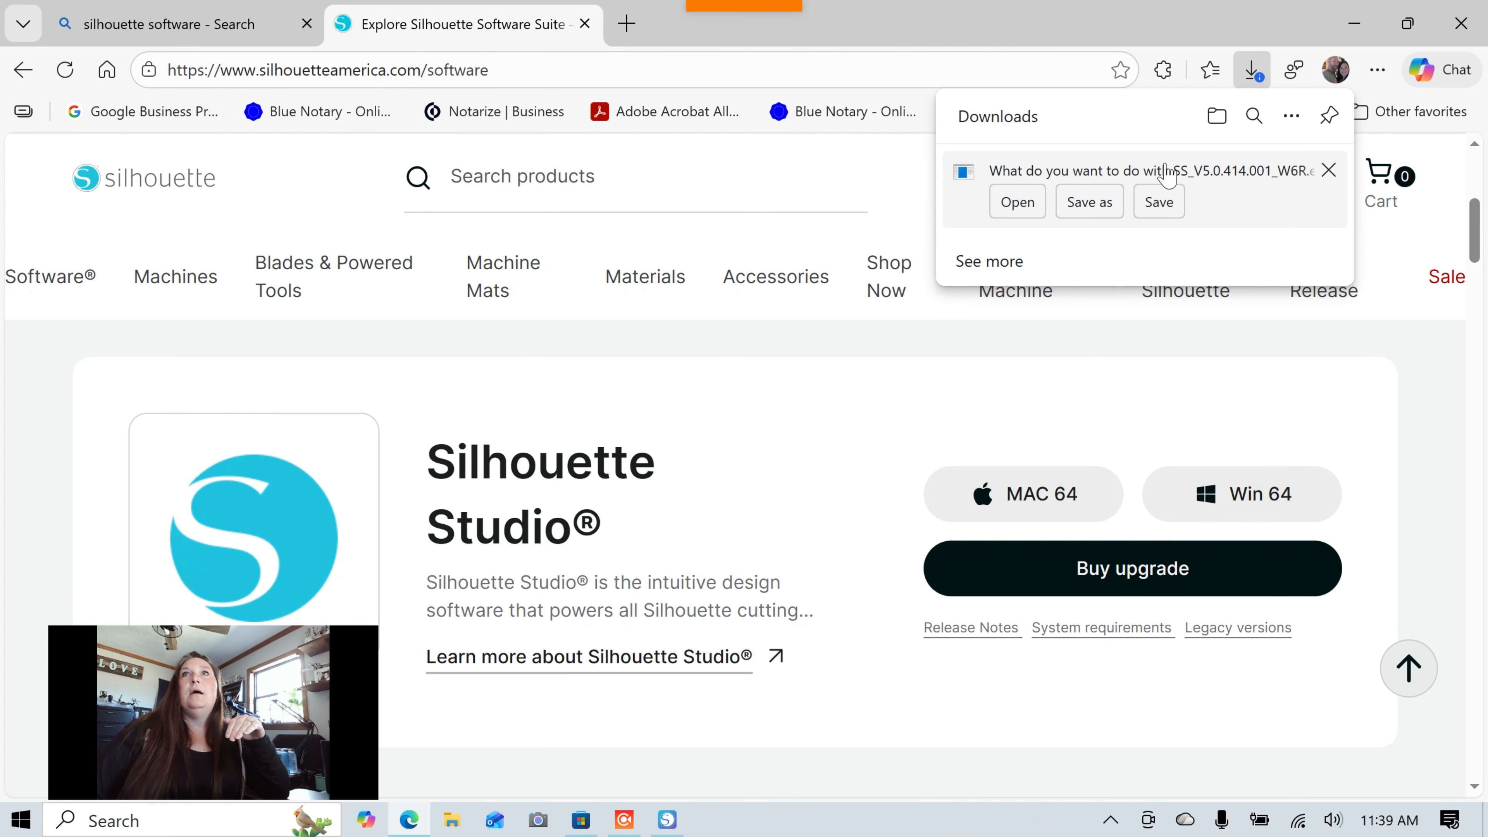
Cancel the installer download, minimize Edge, and bring Silhouette Studio to the front from the taskbar.
{"action": "left_click", "coordinate": [1330, 171]}
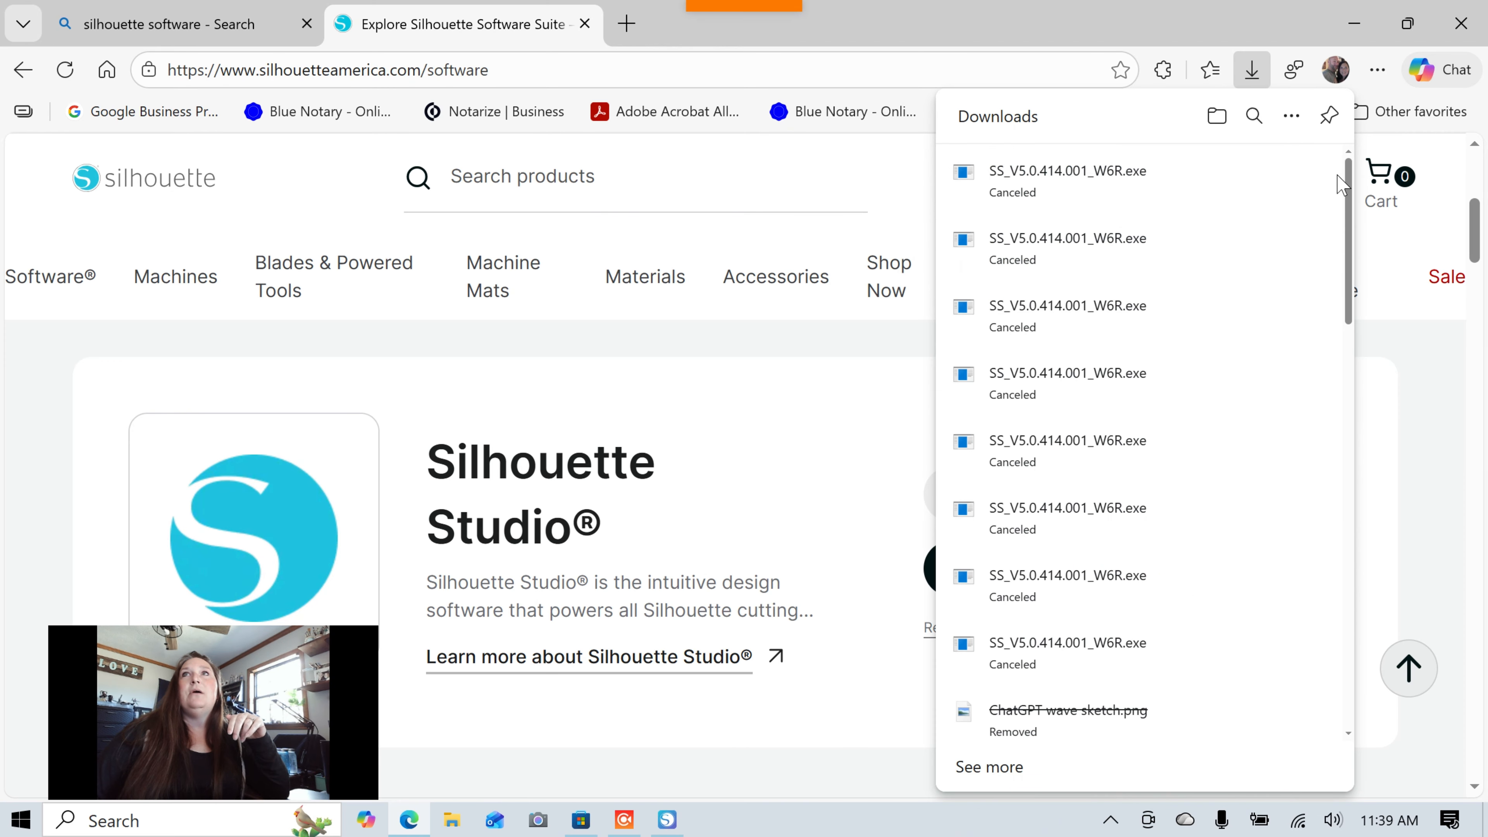
{"action": "left_click", "coordinate": [1352, 24]}
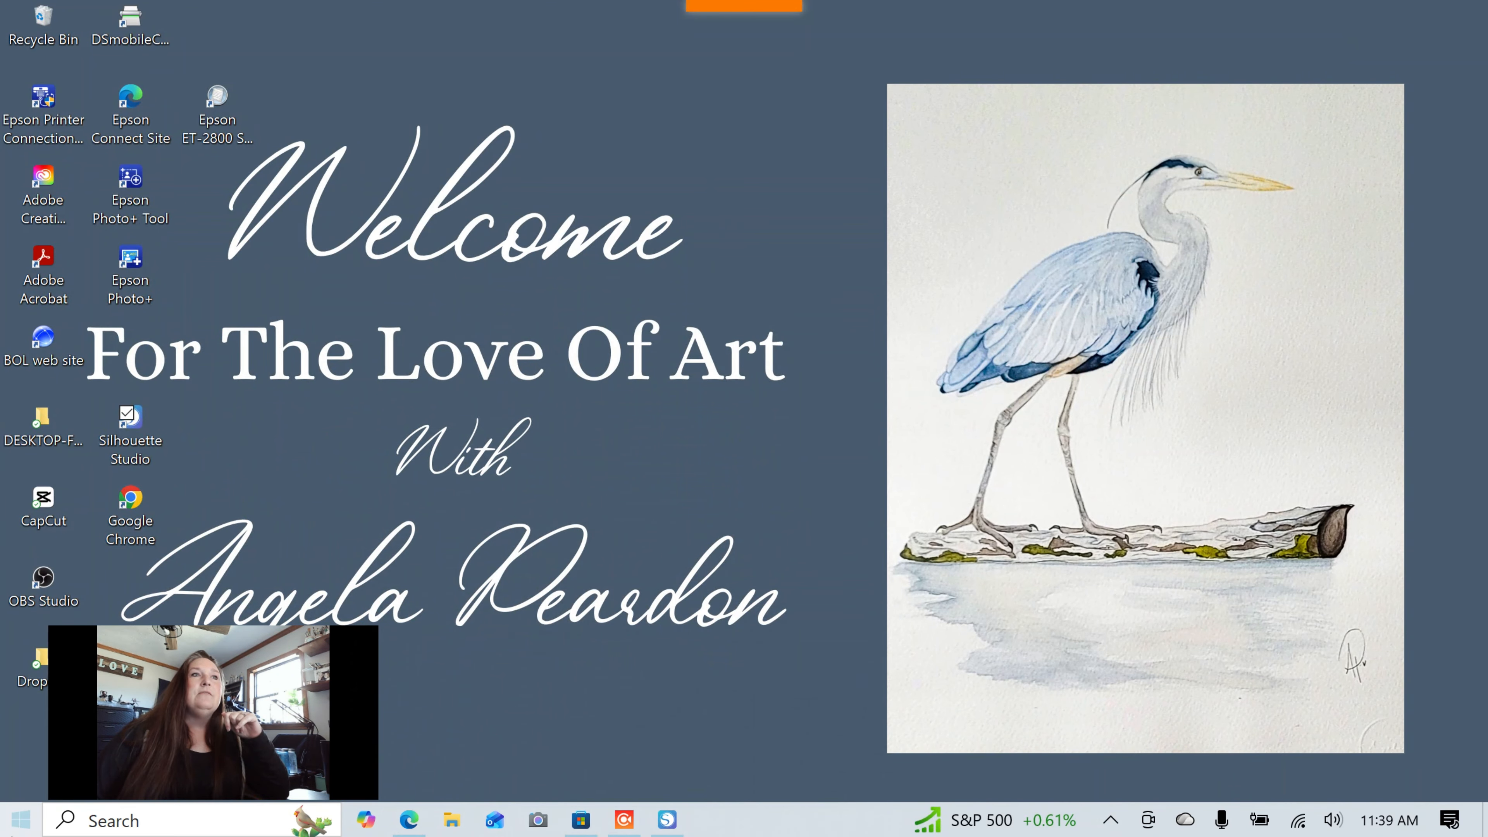
{"action": "left_click", "coordinate": [20, 820]}
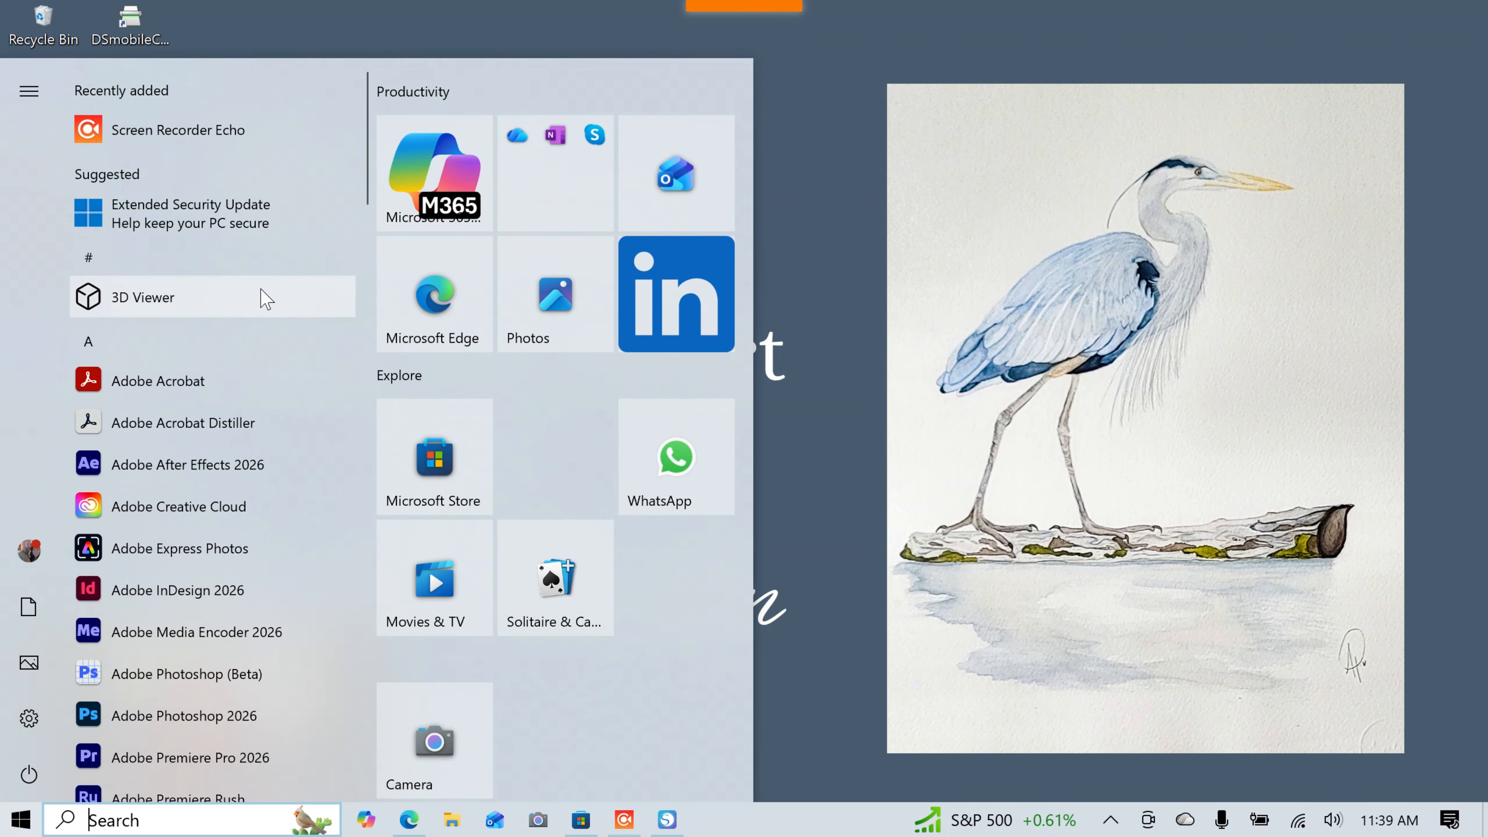
{"action": "left_click", "coordinate": [837, 338]}
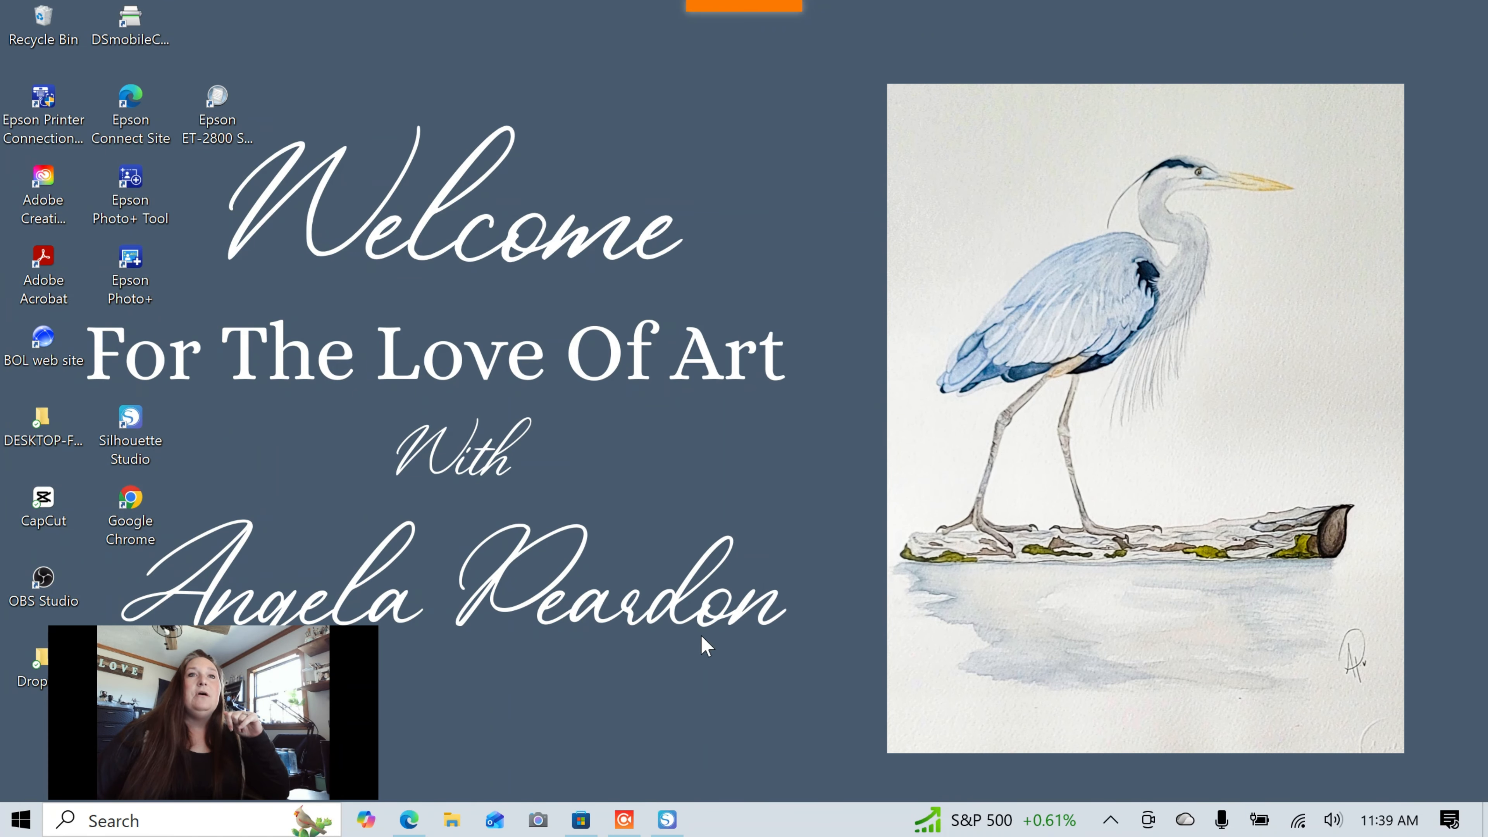
{"action": "mouse_move", "coordinate": [667, 820]}
{"action": "left_click", "coordinate": [679, 765]}
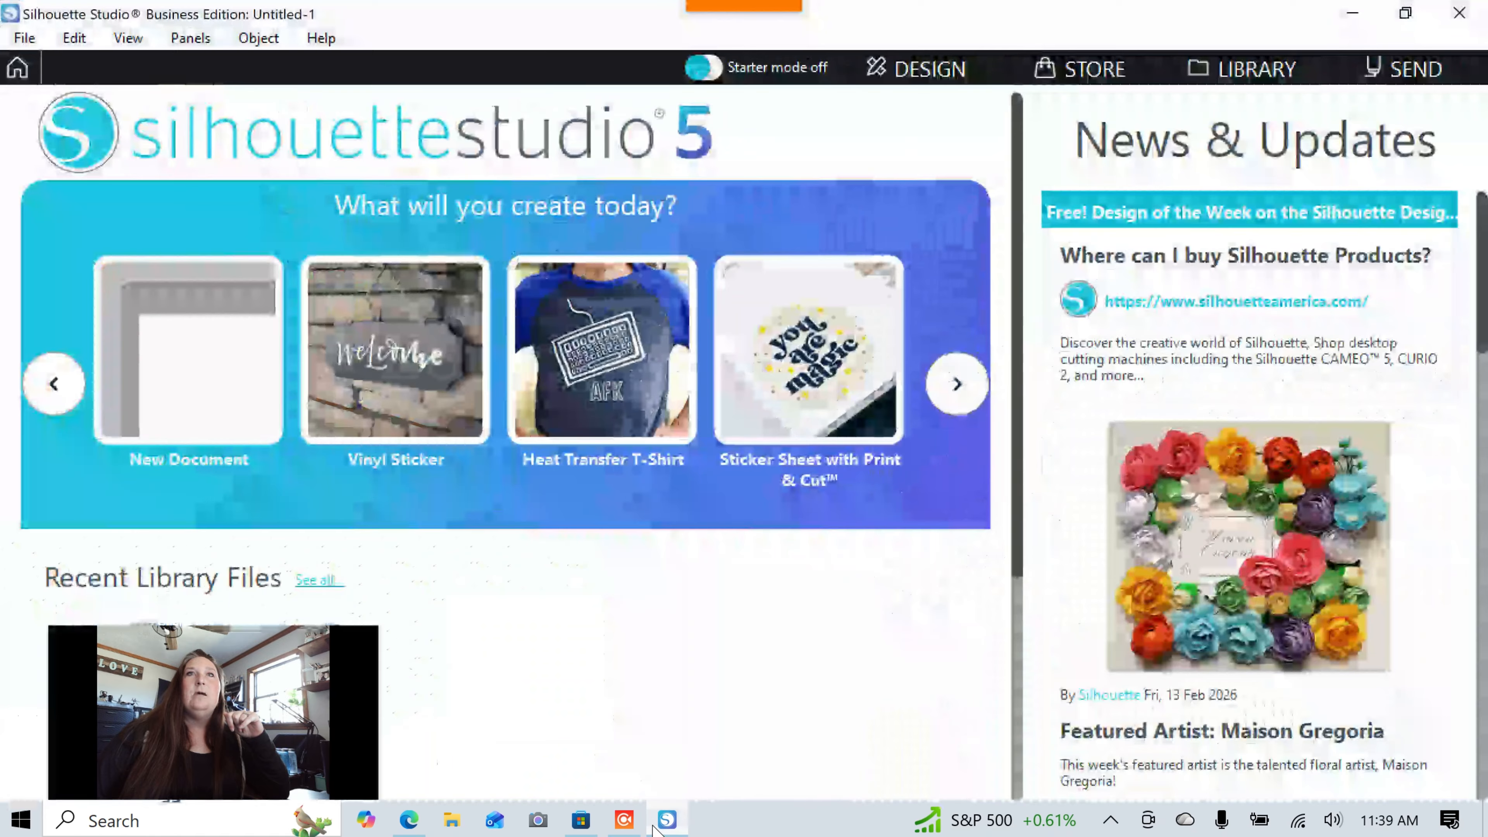
Switch to the Design page and drag the chat gpt wave1 photo from the Canva folder onto the mat.
{"action": "left_click", "coordinate": [908, 82]}
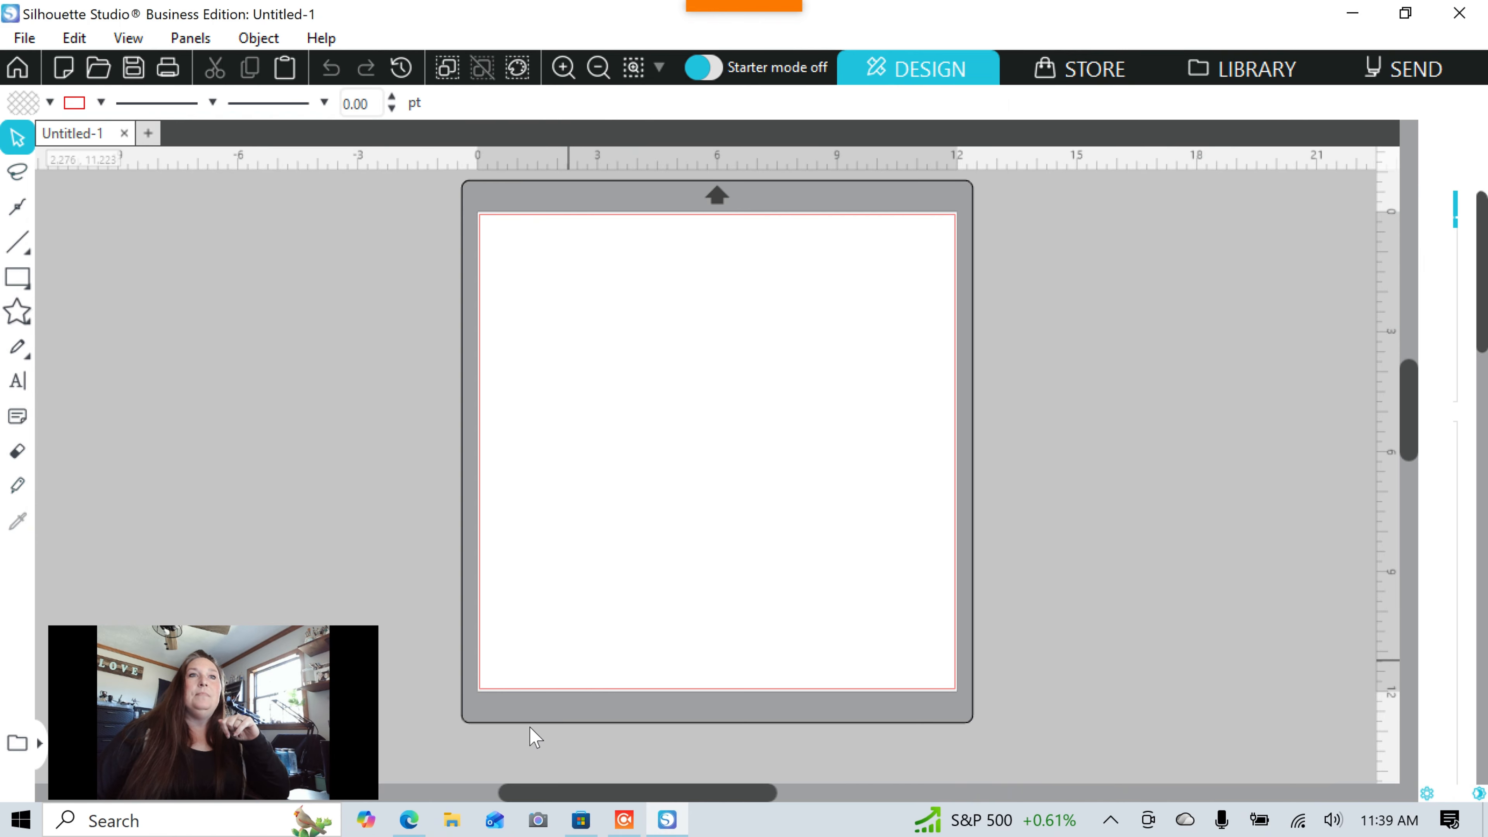
{"action": "left_click", "coordinate": [451, 821]}
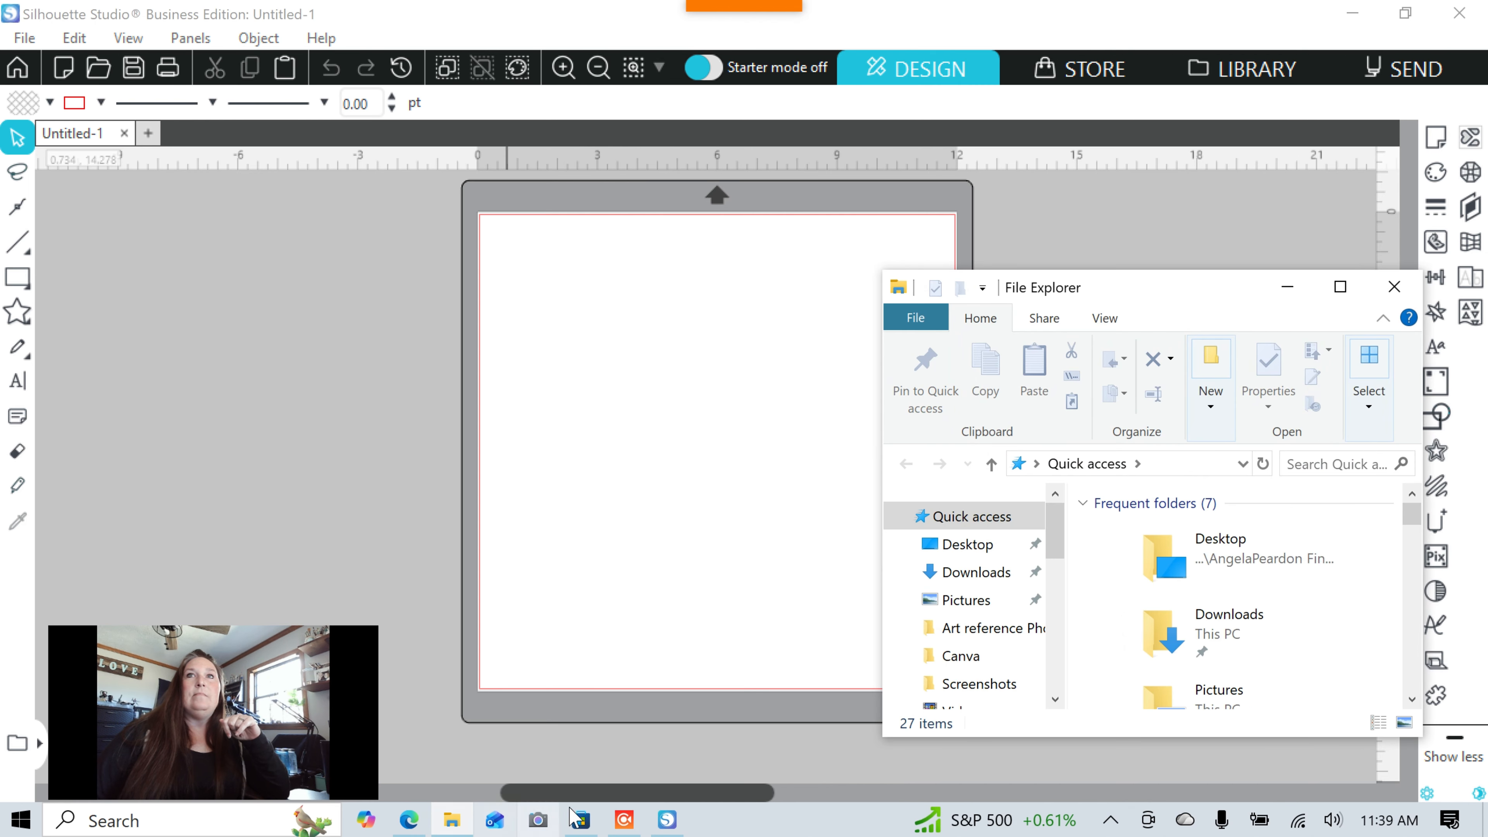
{"action": "left_click", "coordinate": [995, 666]}
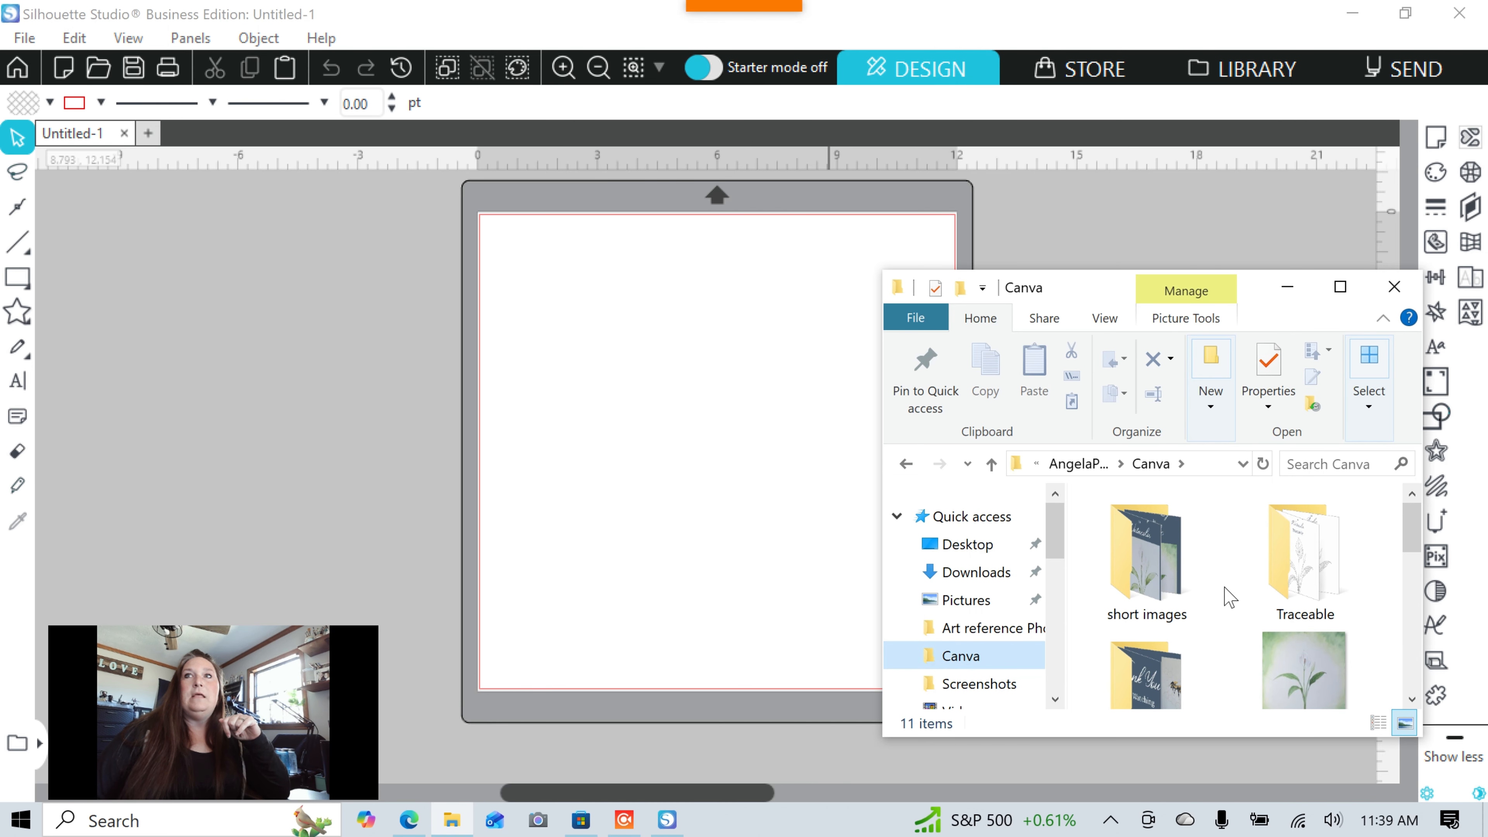
{"action": "scroll", "coordinate": [1229, 597], "scroll_direction": "down", "scroll_amount": 3}
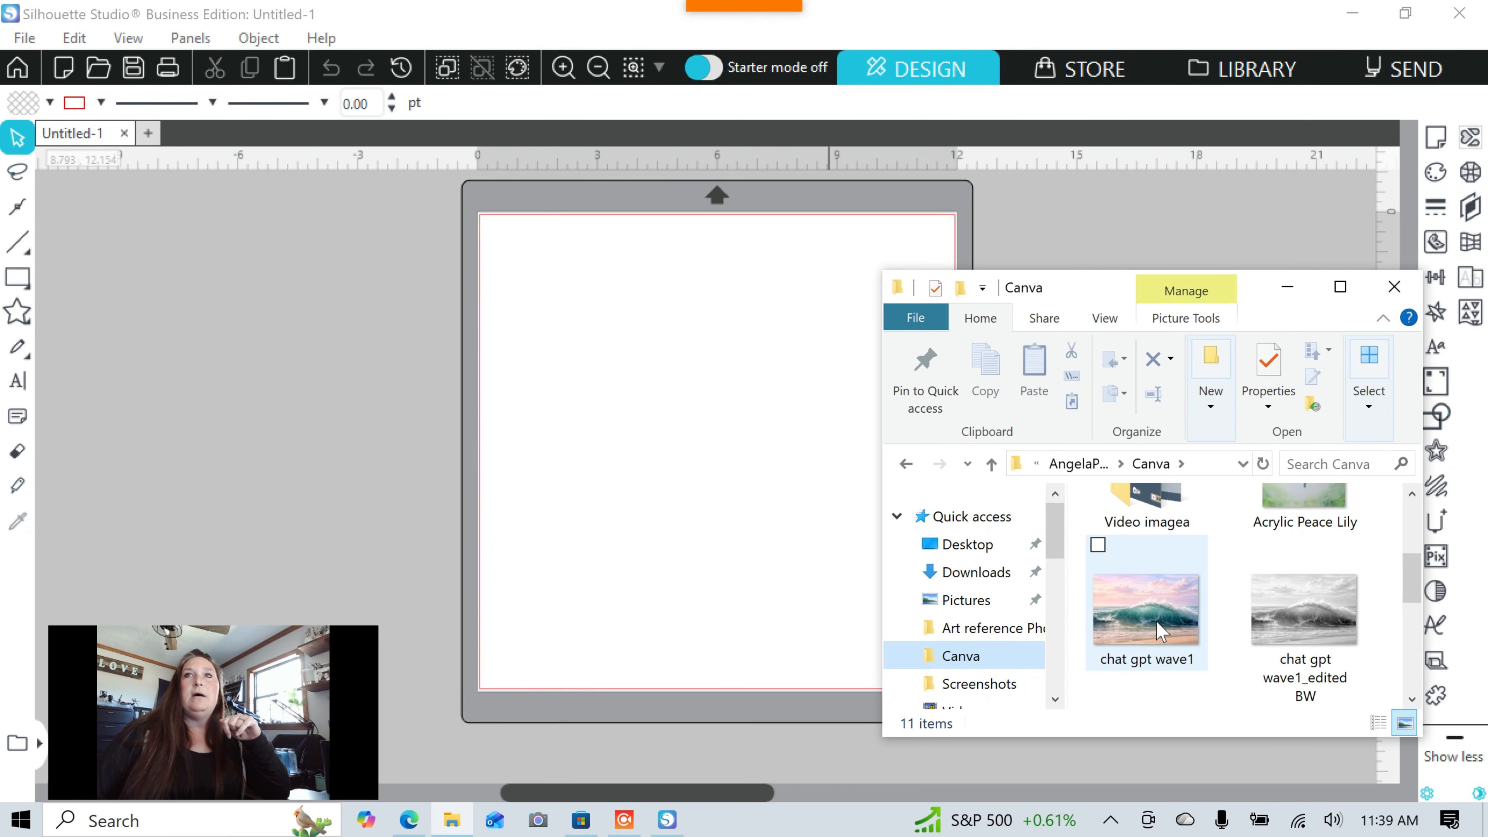
{"action": "left_click_drag", "start_coordinate": [1157, 625], "coordinate": [584, 407]}
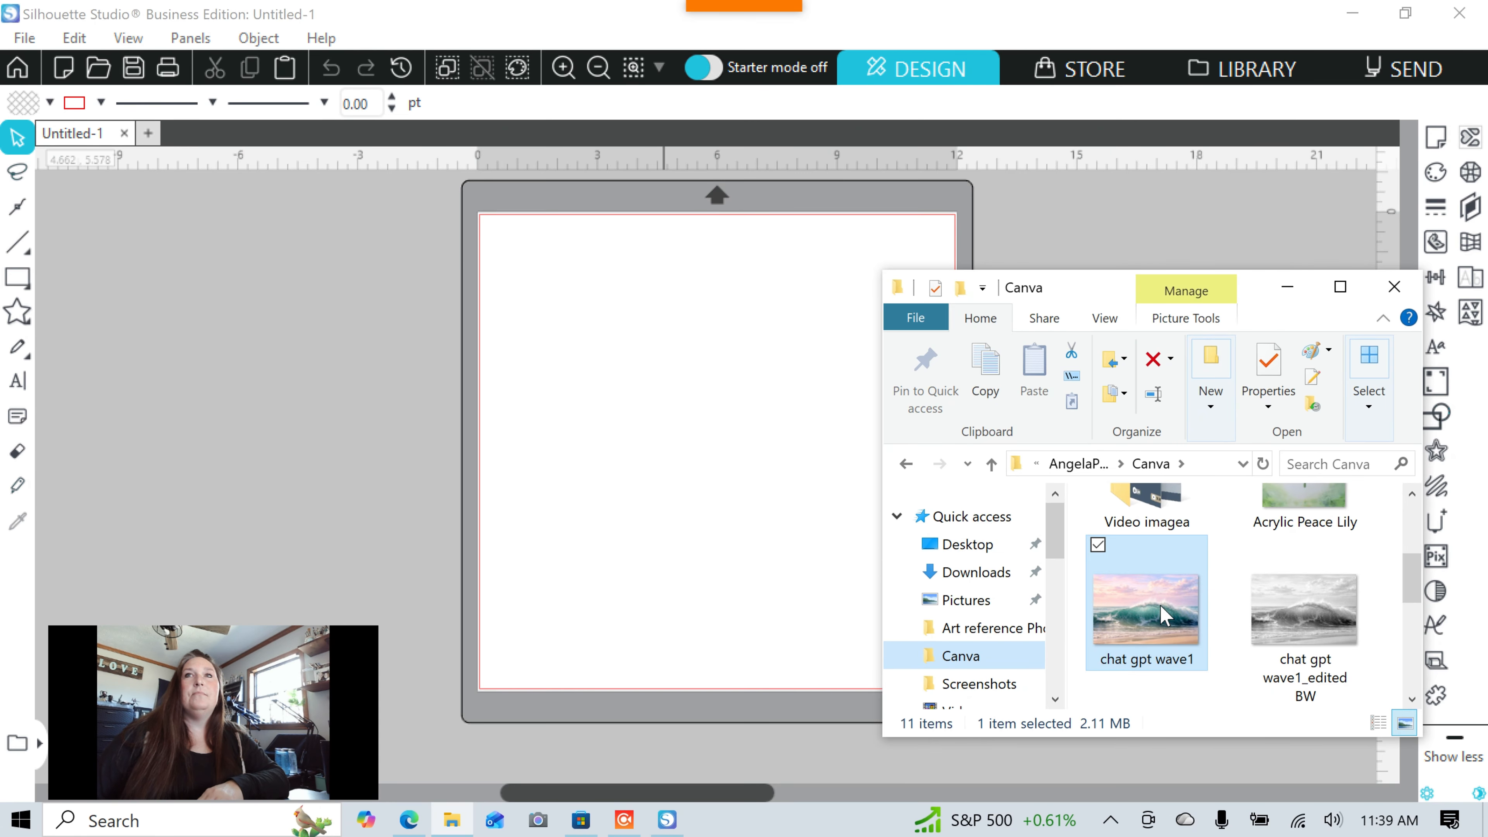
{"action": "left_click_drag", "start_coordinate": [1168, 613], "coordinate": [748, 574]}
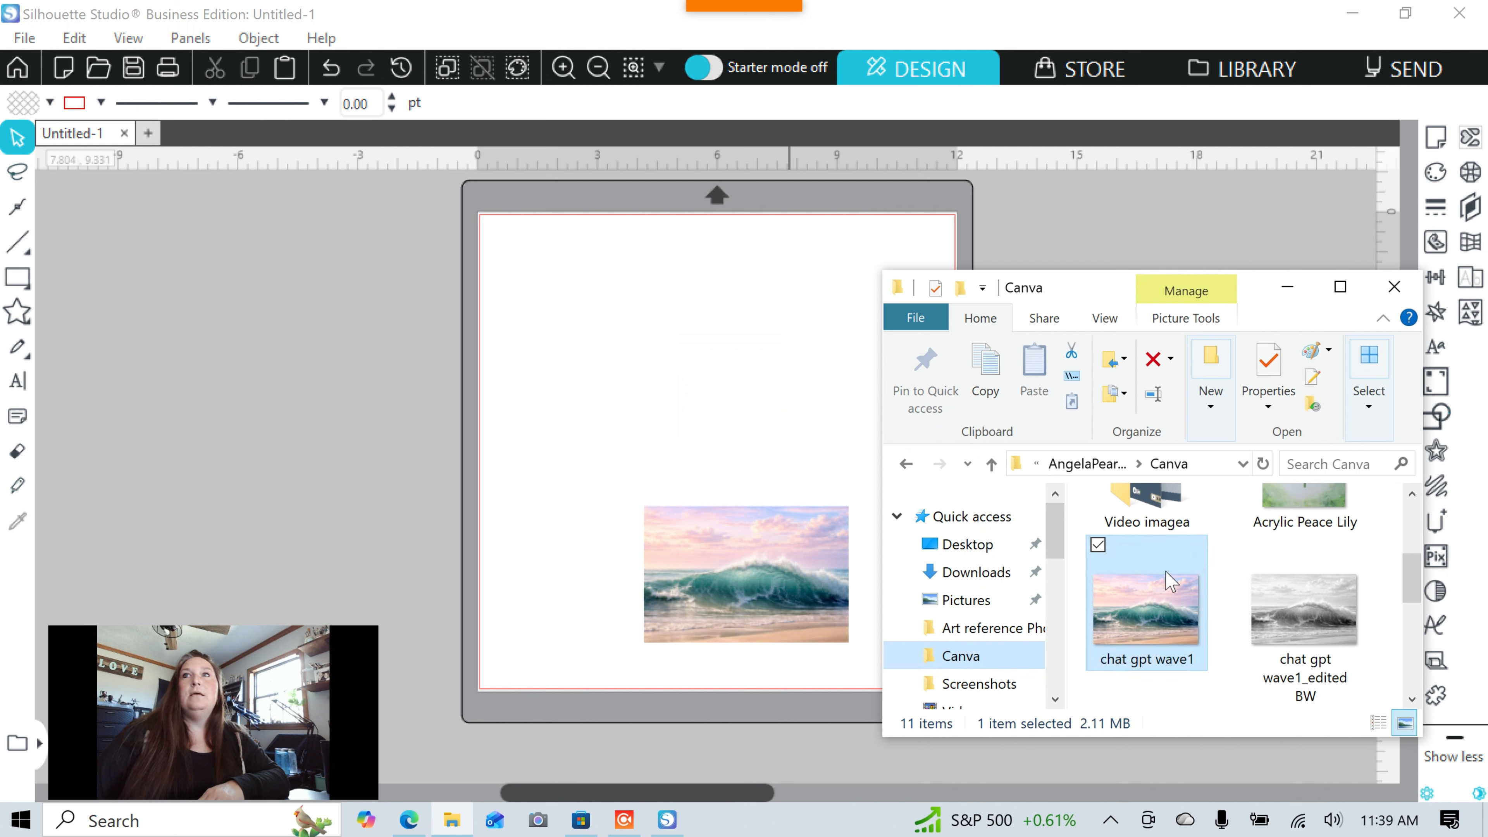
Add Blue Crab Traceable from the Traceable folder to the mat and close File Explorer.
{"action": "scroll", "coordinate": [1243, 557], "scroll_direction": "up", "scroll_amount": 3}
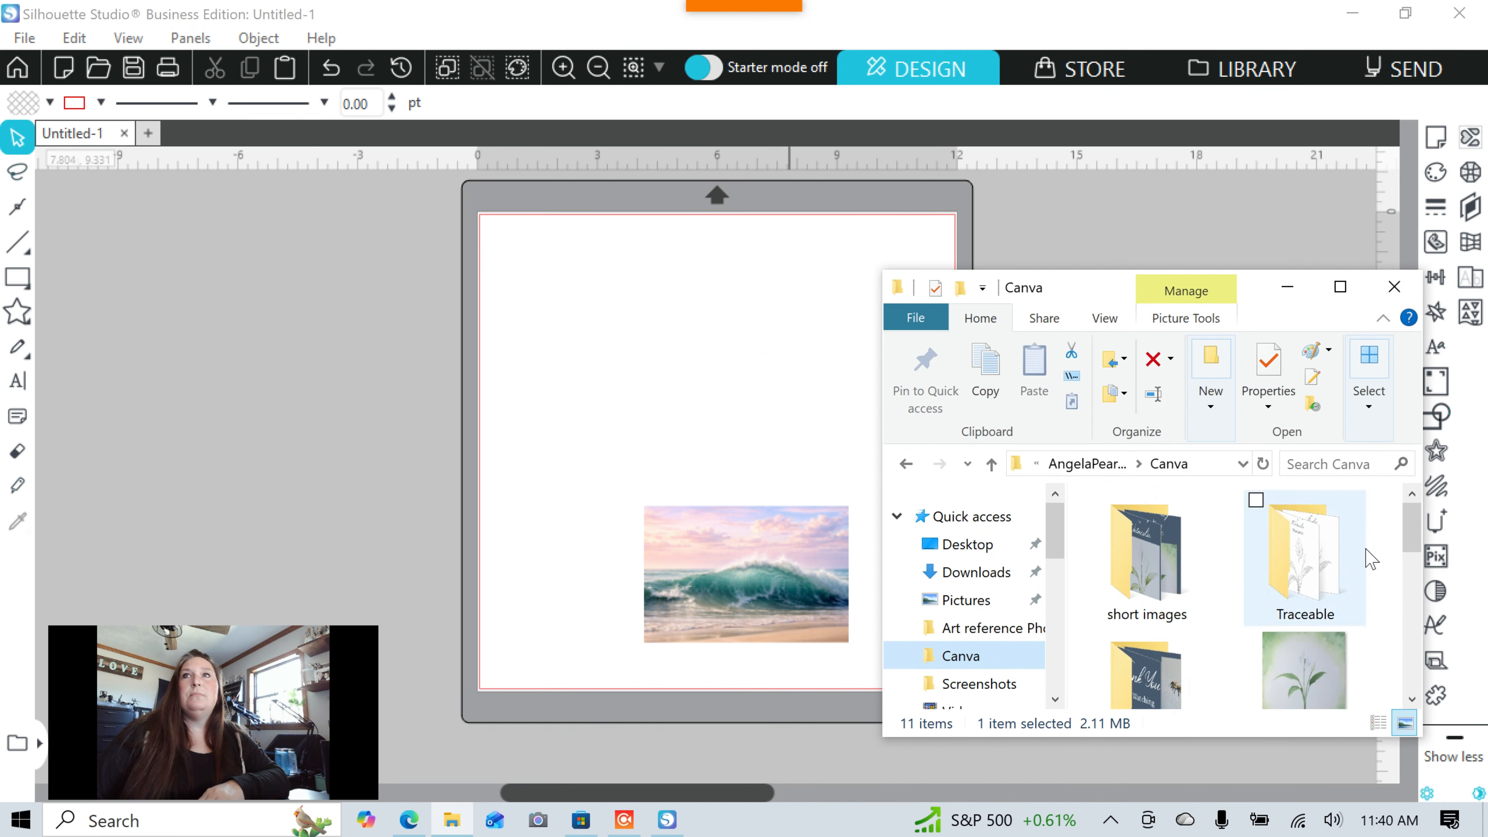
{"action": "left_click", "coordinate": [1346, 580]}
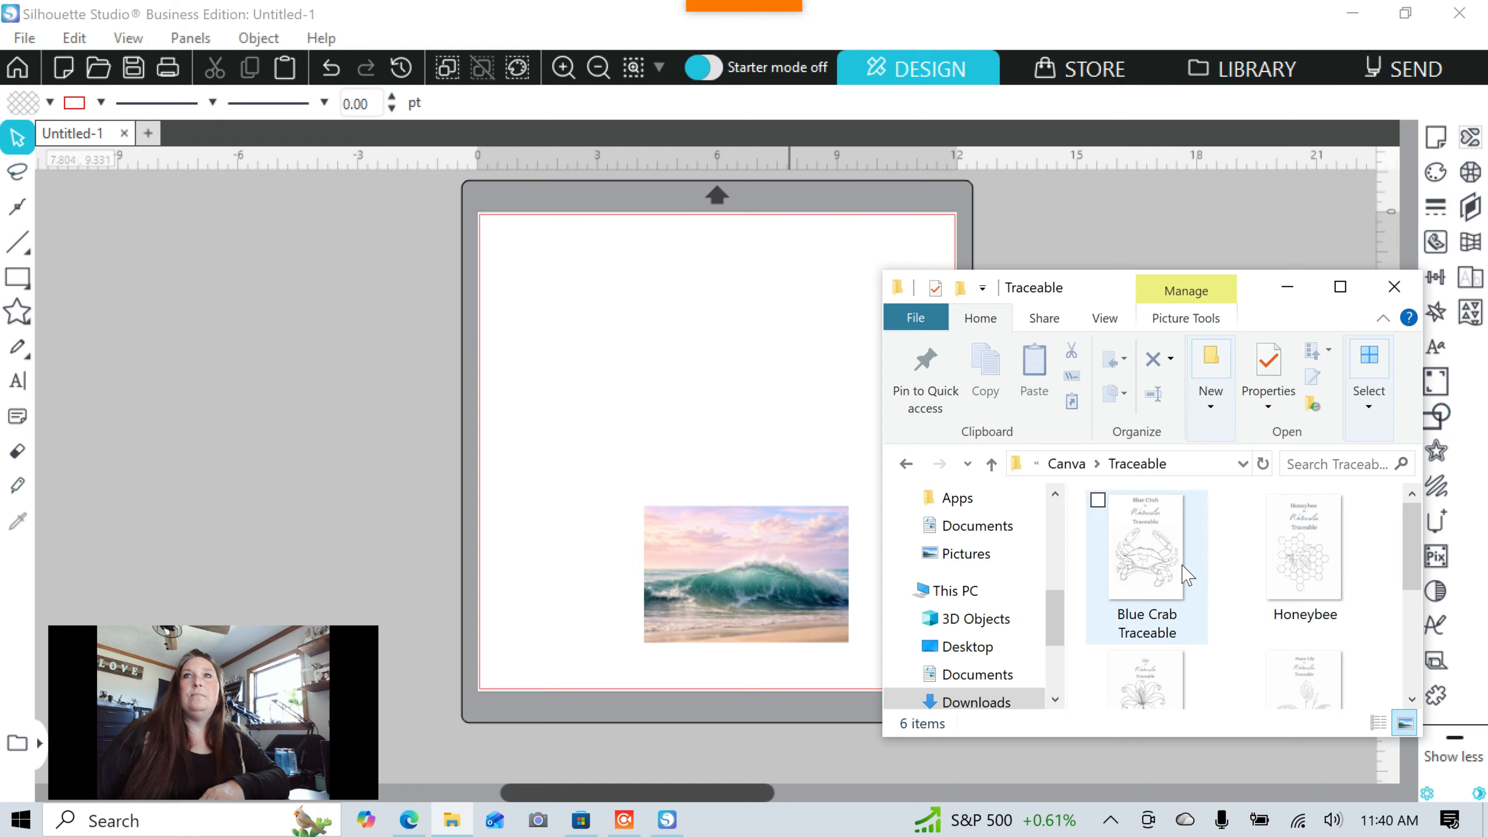
{"action": "left_click", "coordinate": [1157, 563]}
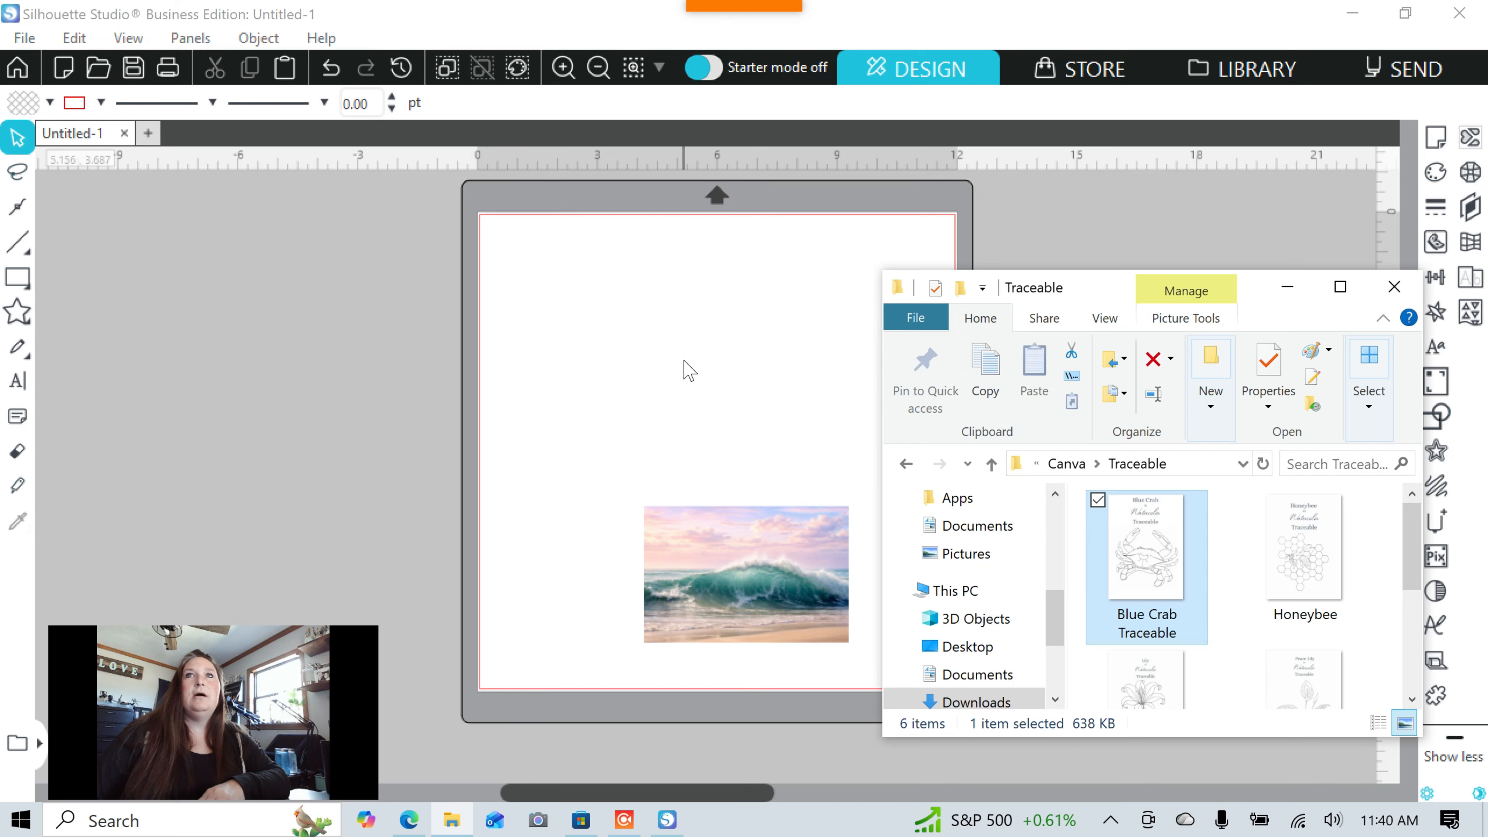
{"action": "left_click_drag", "start_coordinate": [688, 370], "coordinate": [823, 422]}
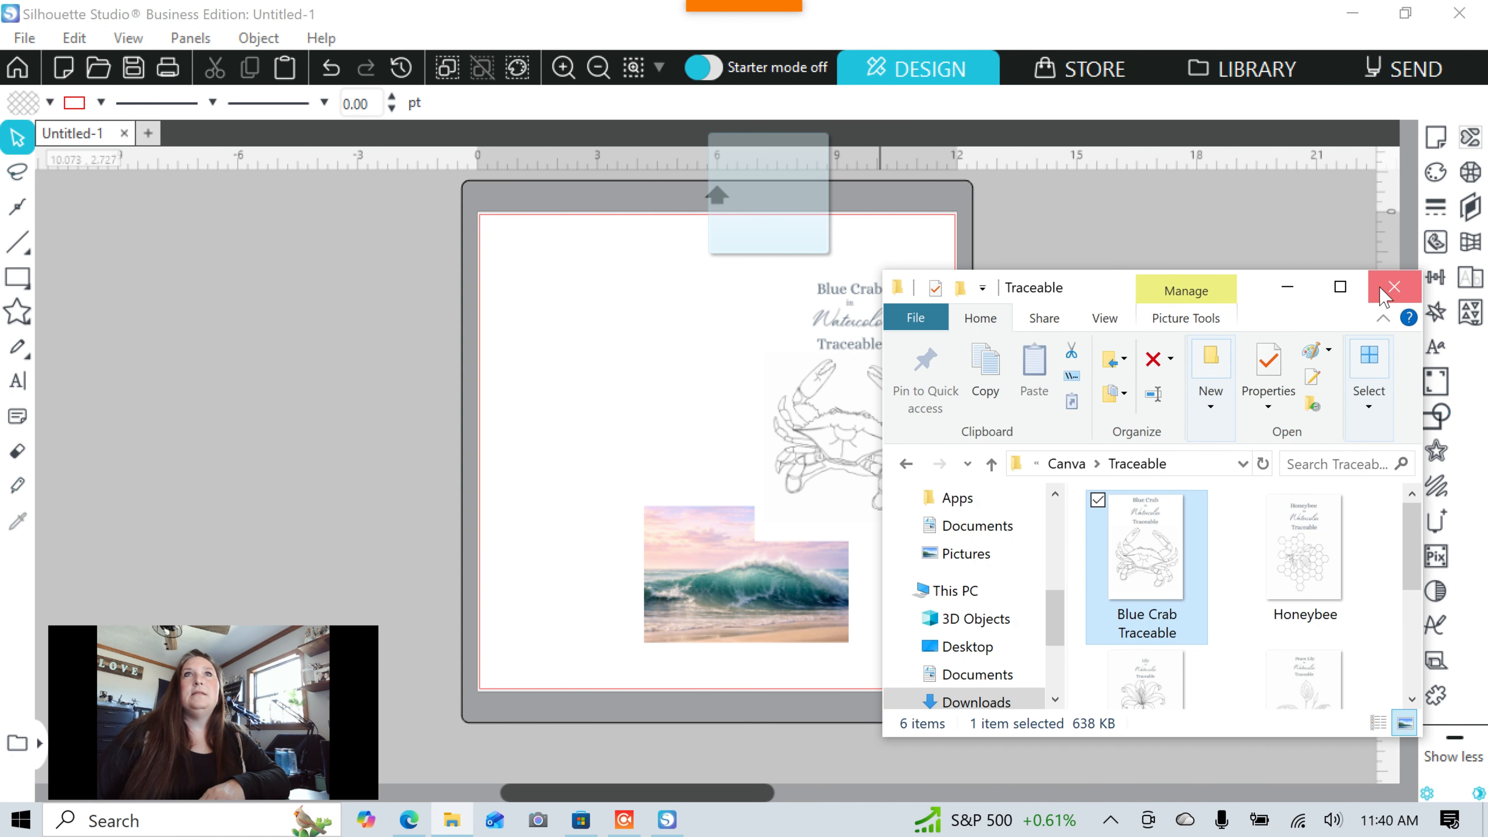
{"action": "left_click", "coordinate": [1394, 287]}
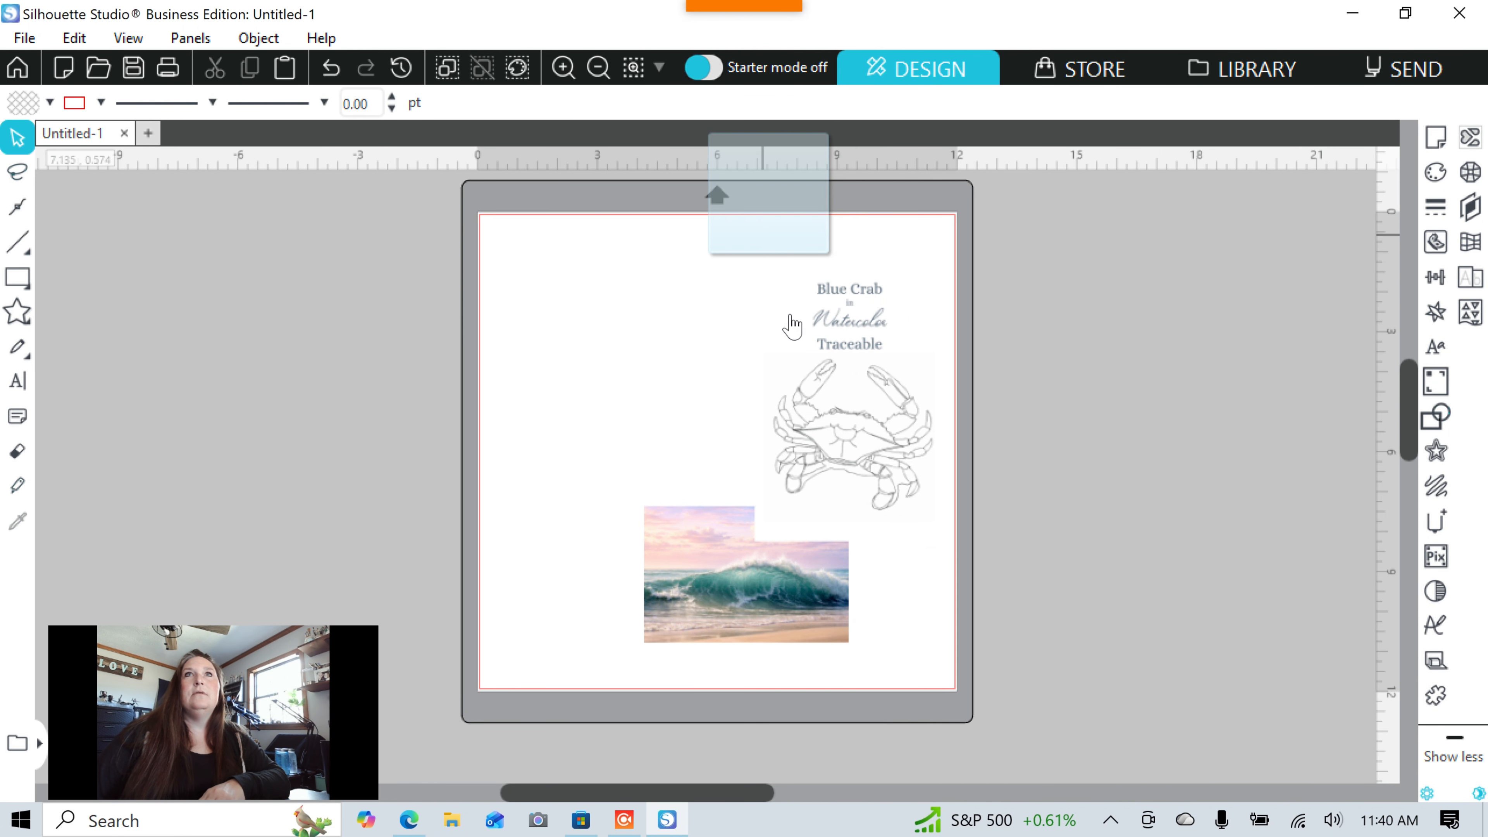
Move the Blue Crab image off the mat and scale the wave photo to 10.921 × 7.281 in at the top.
{"action": "left_click_drag", "start_coordinate": [855, 440], "coordinate": [283, 379]}
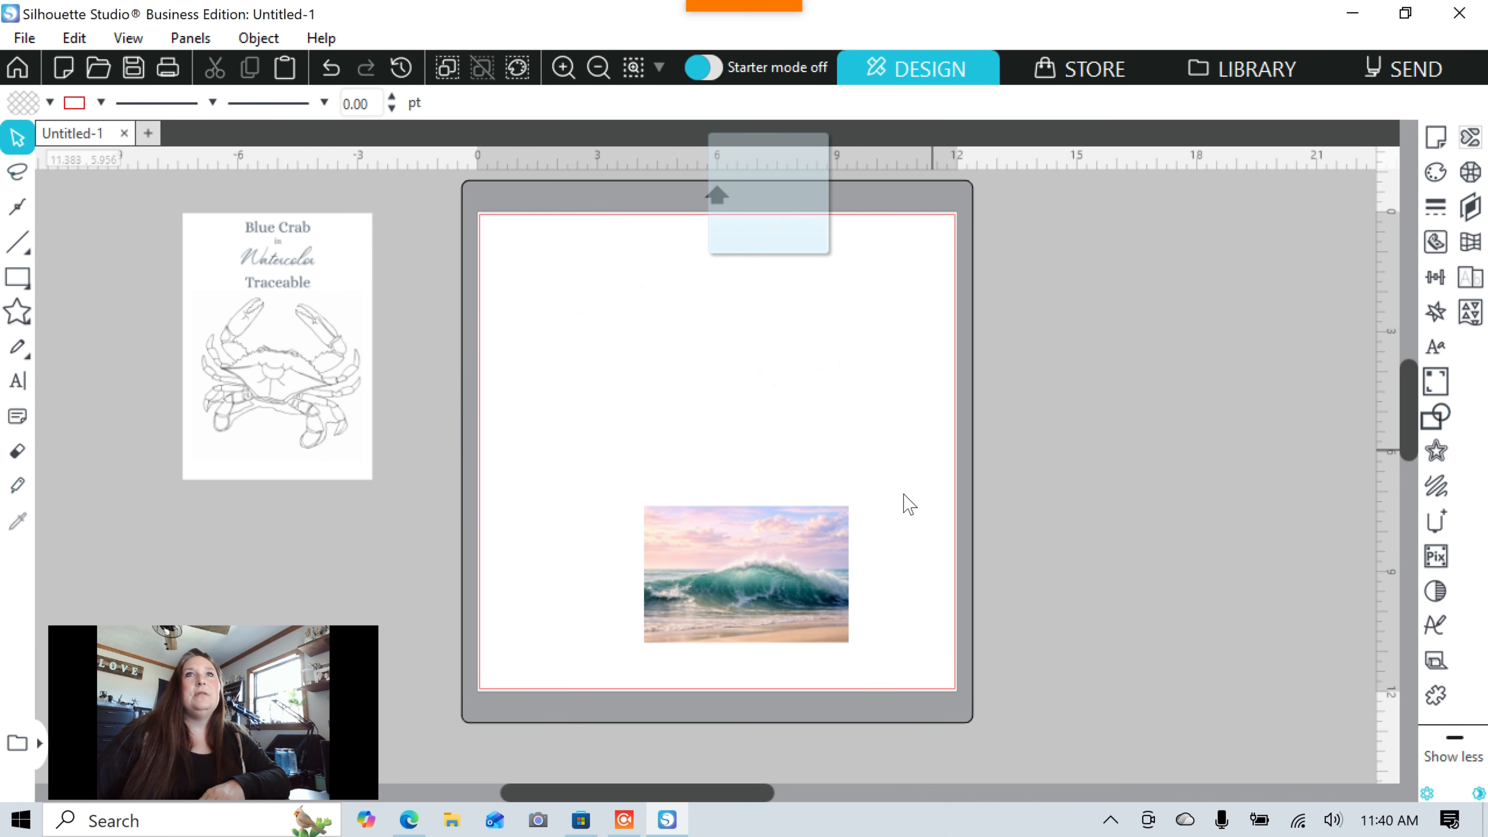
{"action": "left_click_drag", "start_coordinate": [690, 616], "coordinate": [760, 415]}
{"action": "left_click_drag", "start_coordinate": [837, 494], "coordinate": [1046, 681]}
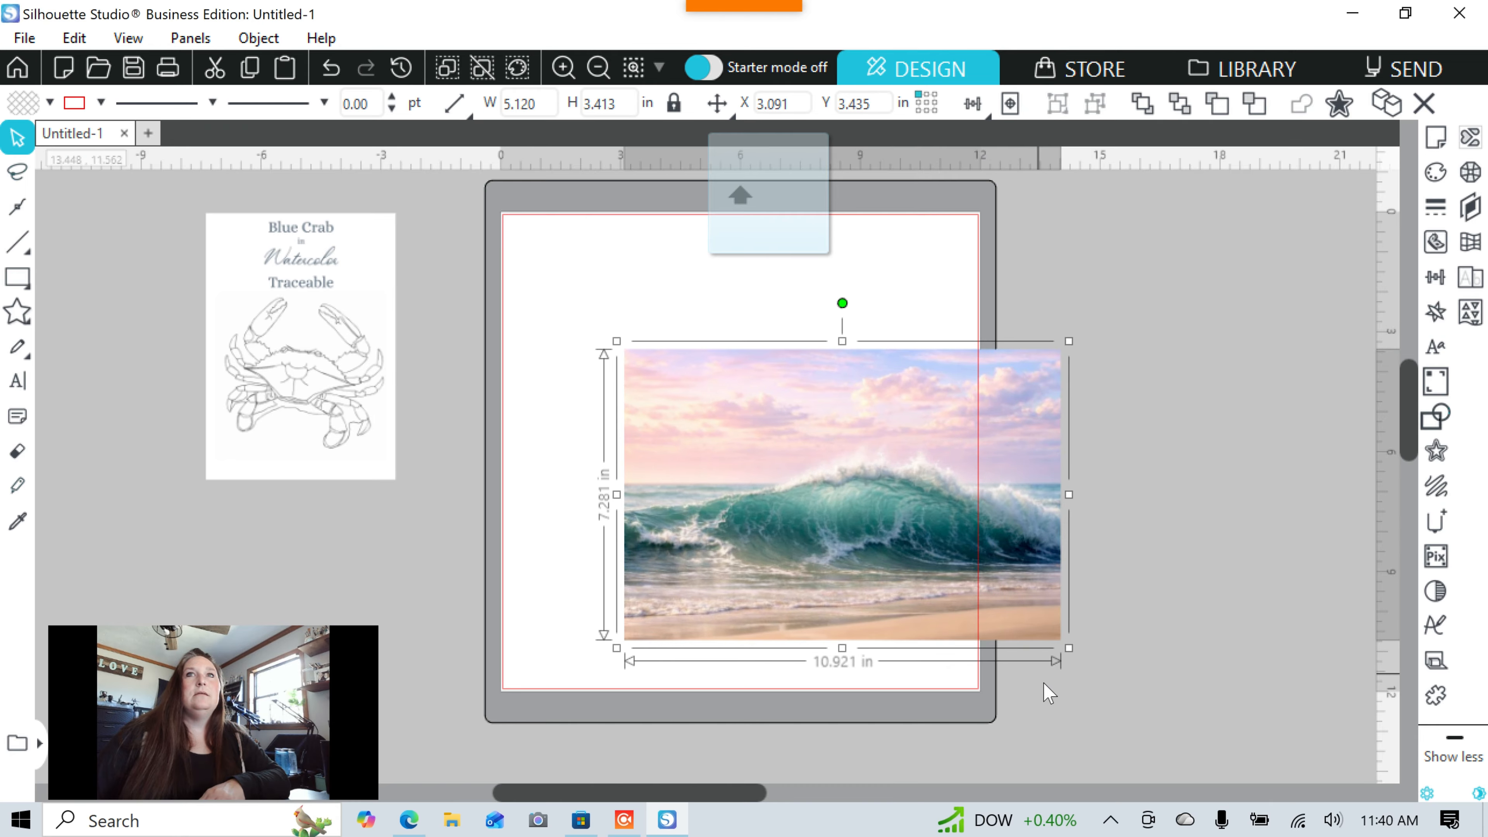
{"action": "left_click_drag", "start_coordinate": [944, 612], "coordinate": [842, 452]}
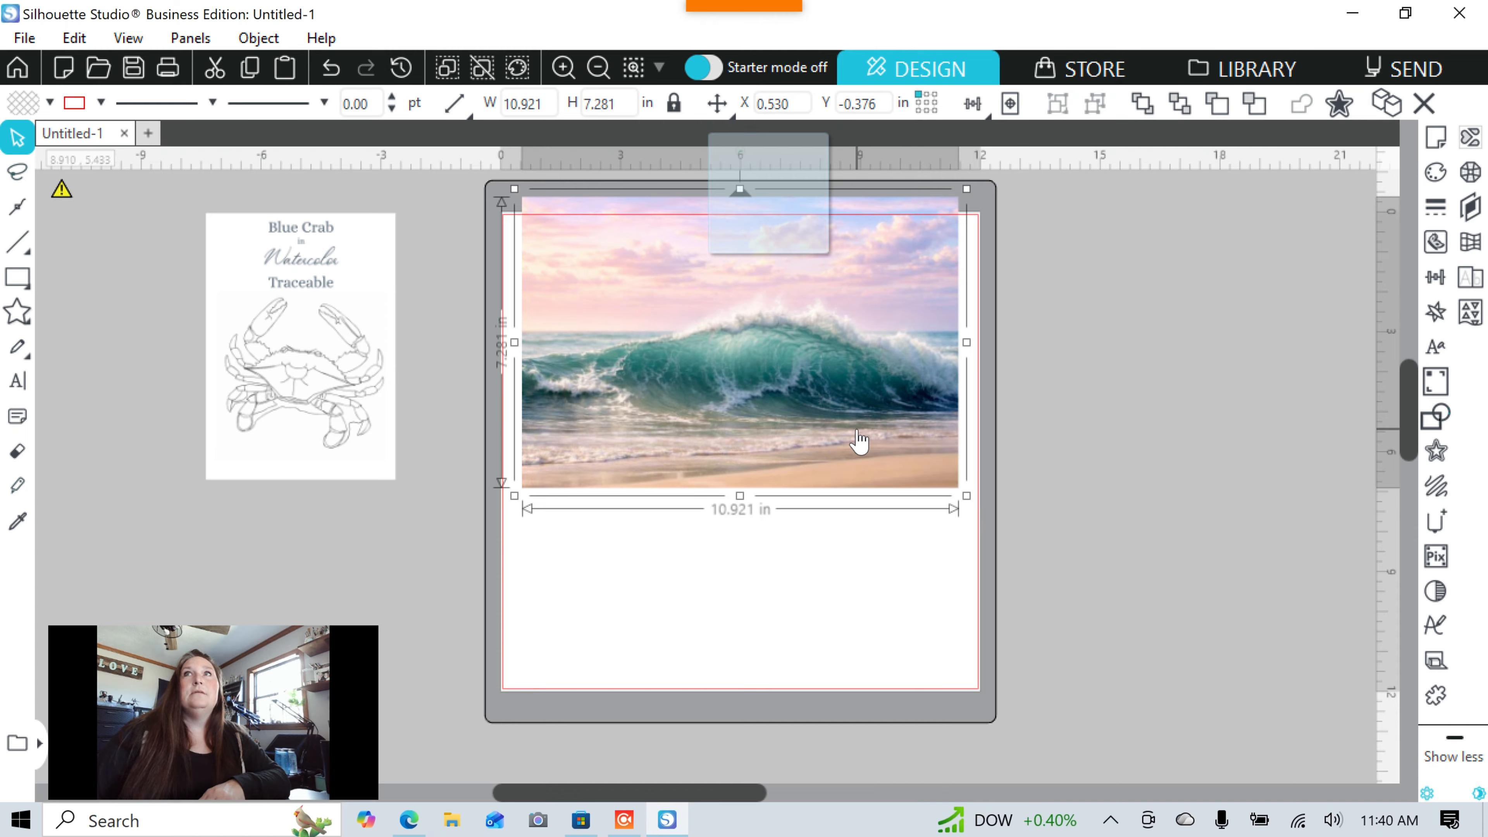
{"action": "left_click", "coordinate": [898, 525]}
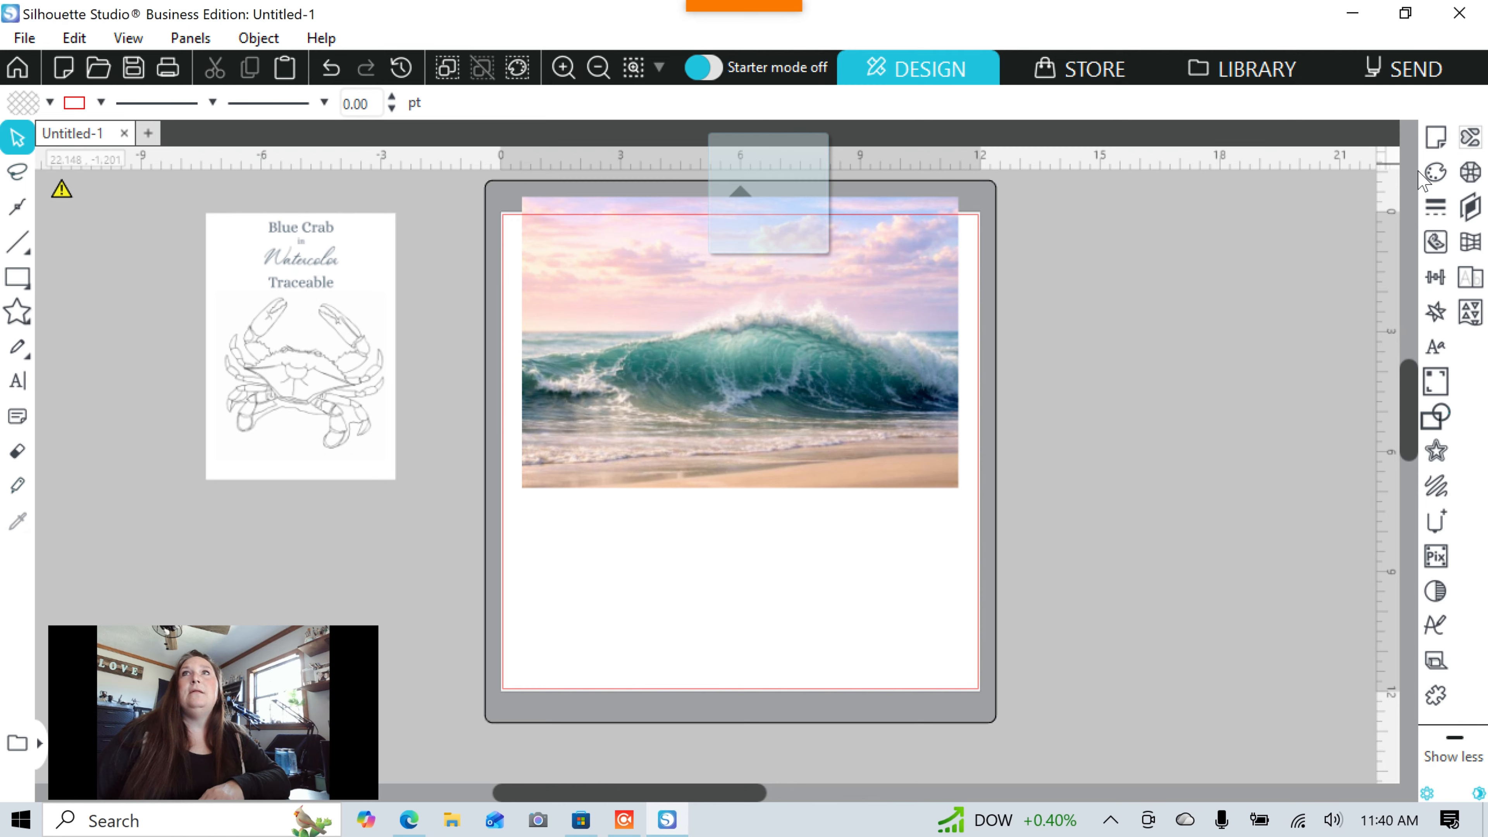
Eyedrop dark navy #000E25 from the wave photo as the fill colour.
{"action": "left_click", "coordinate": [1442, 185]}
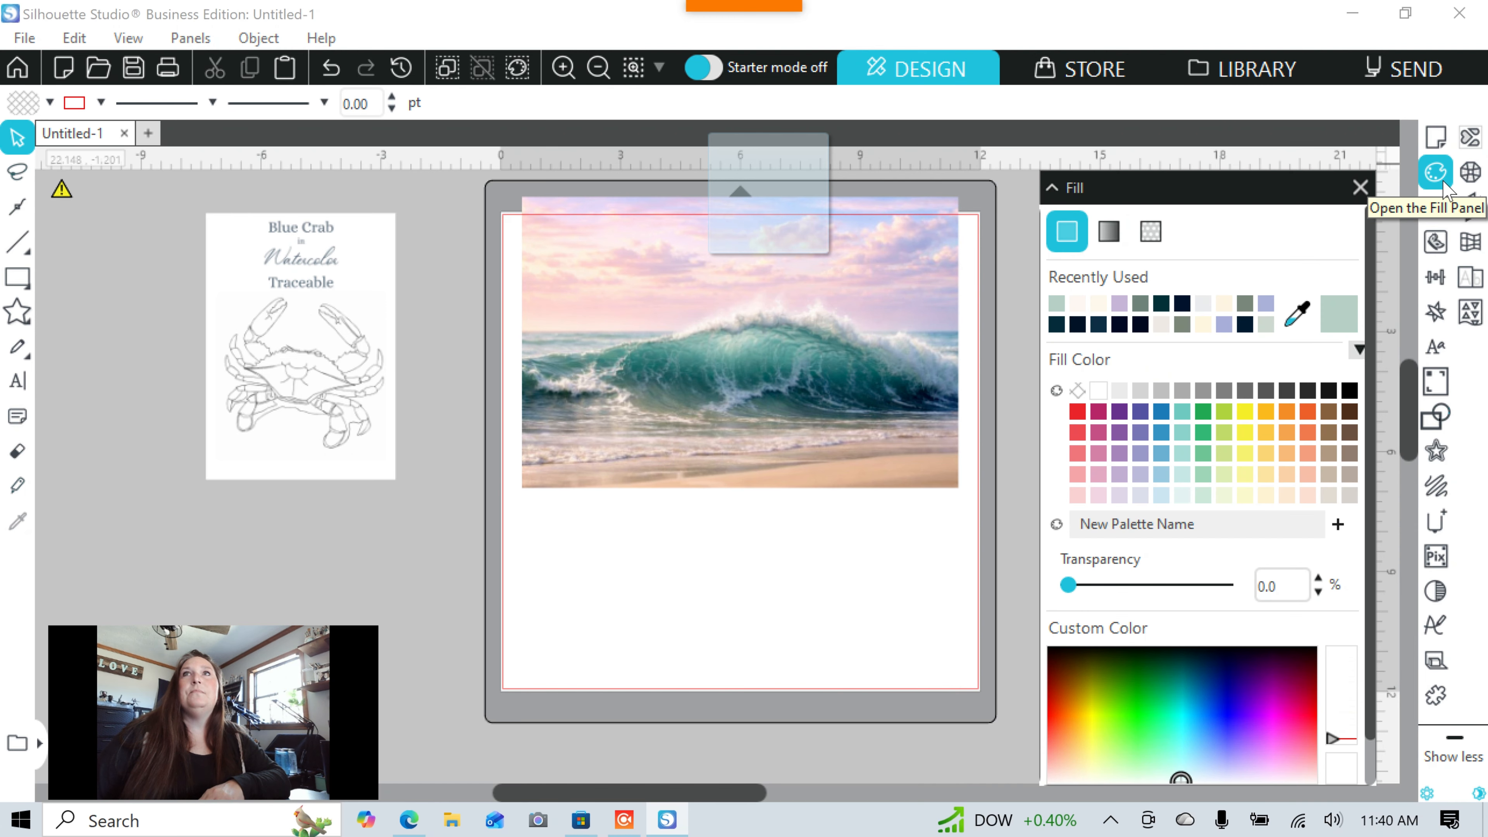
{"action": "left_click", "coordinate": [1296, 320]}
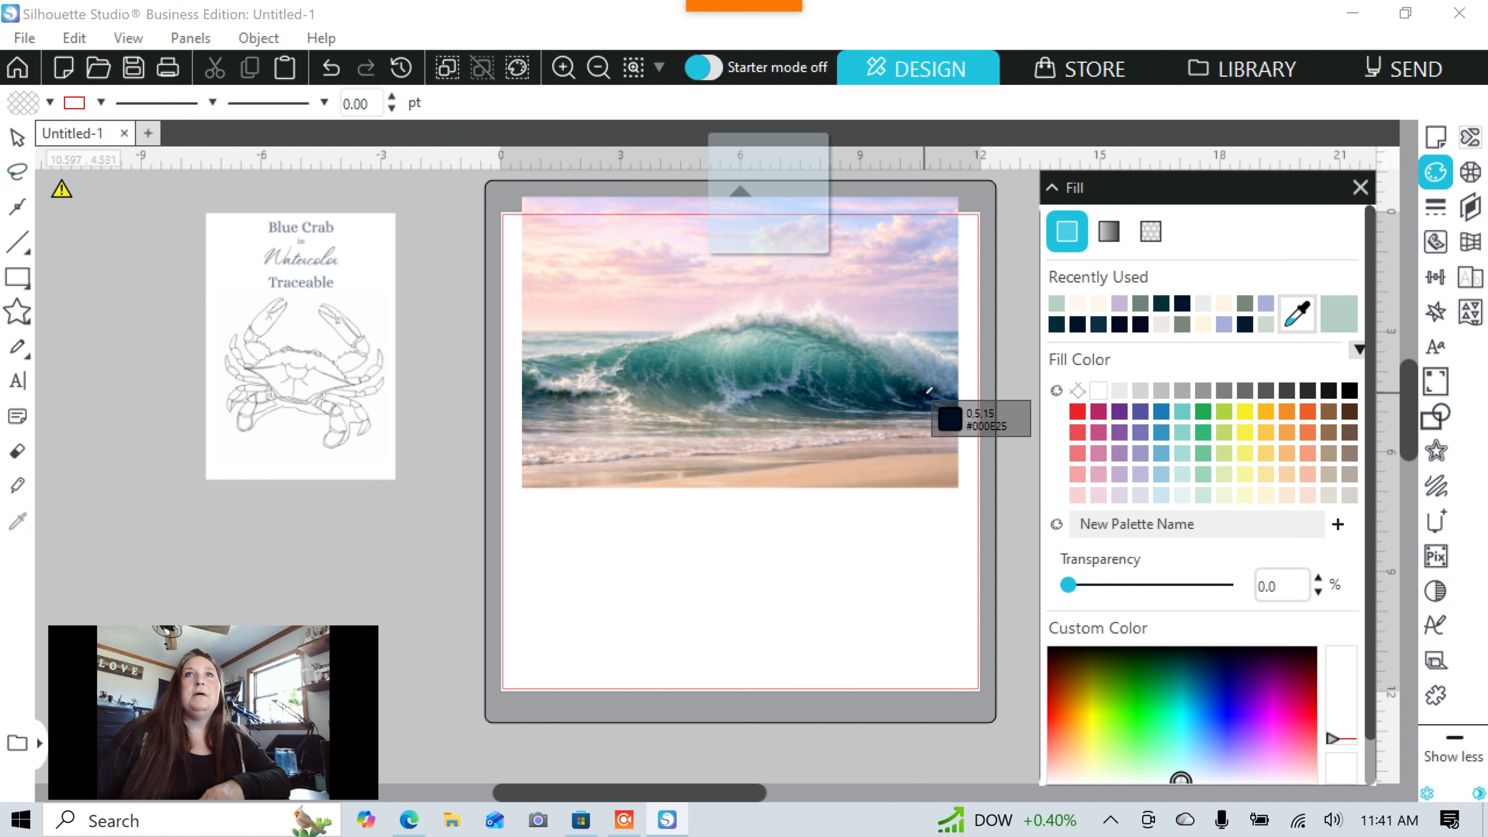
{"action": "left_click", "coordinate": [928, 391]}
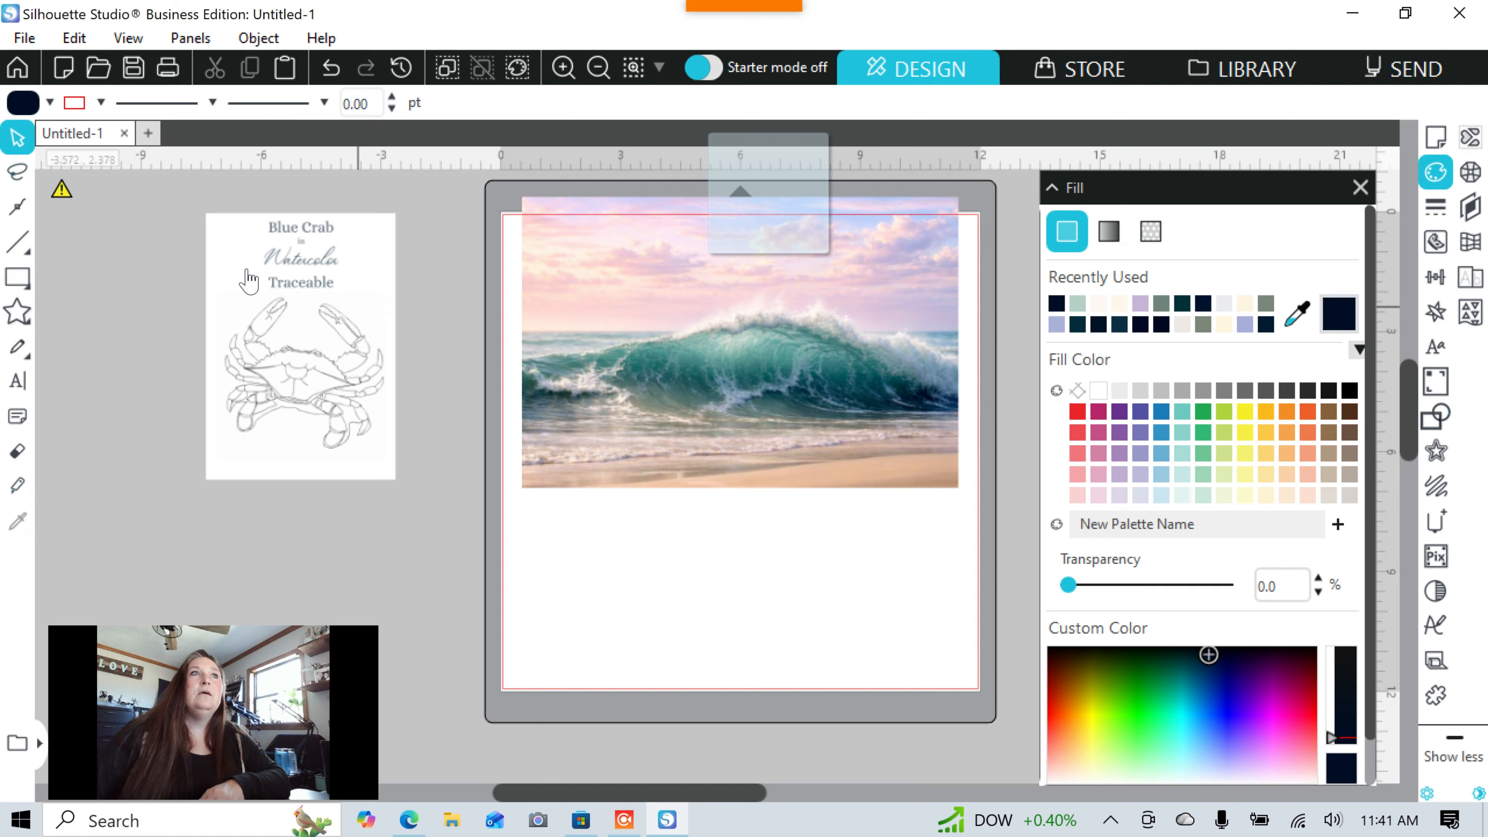
Add dark navy 'COLOR' text in Arial 72 pt below the wave photo, shifted toward the left edge.
{"action": "left_click", "coordinate": [13, 390]}
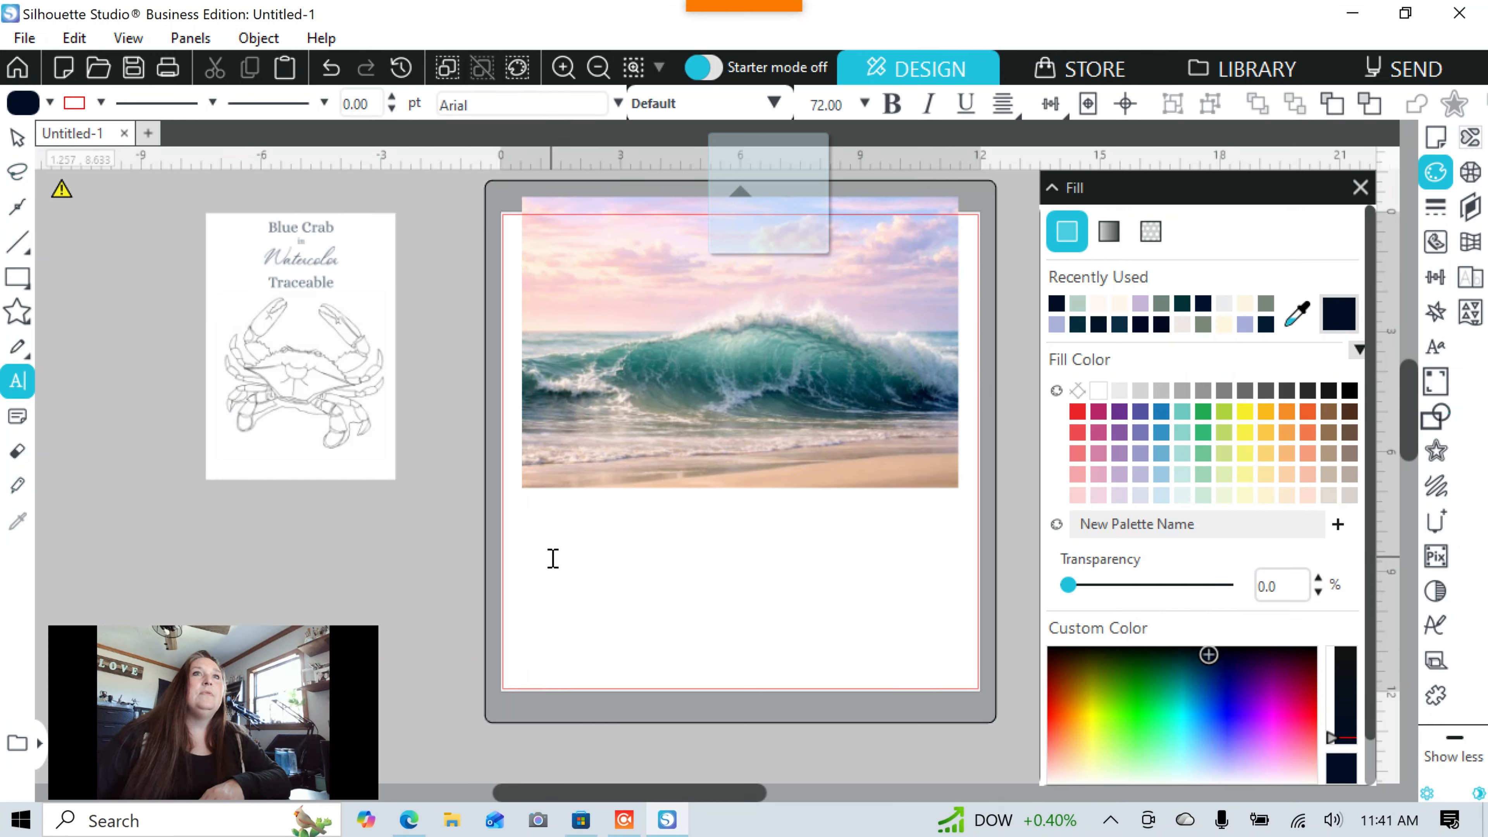
{"action": "type", "text": "COLOR"}
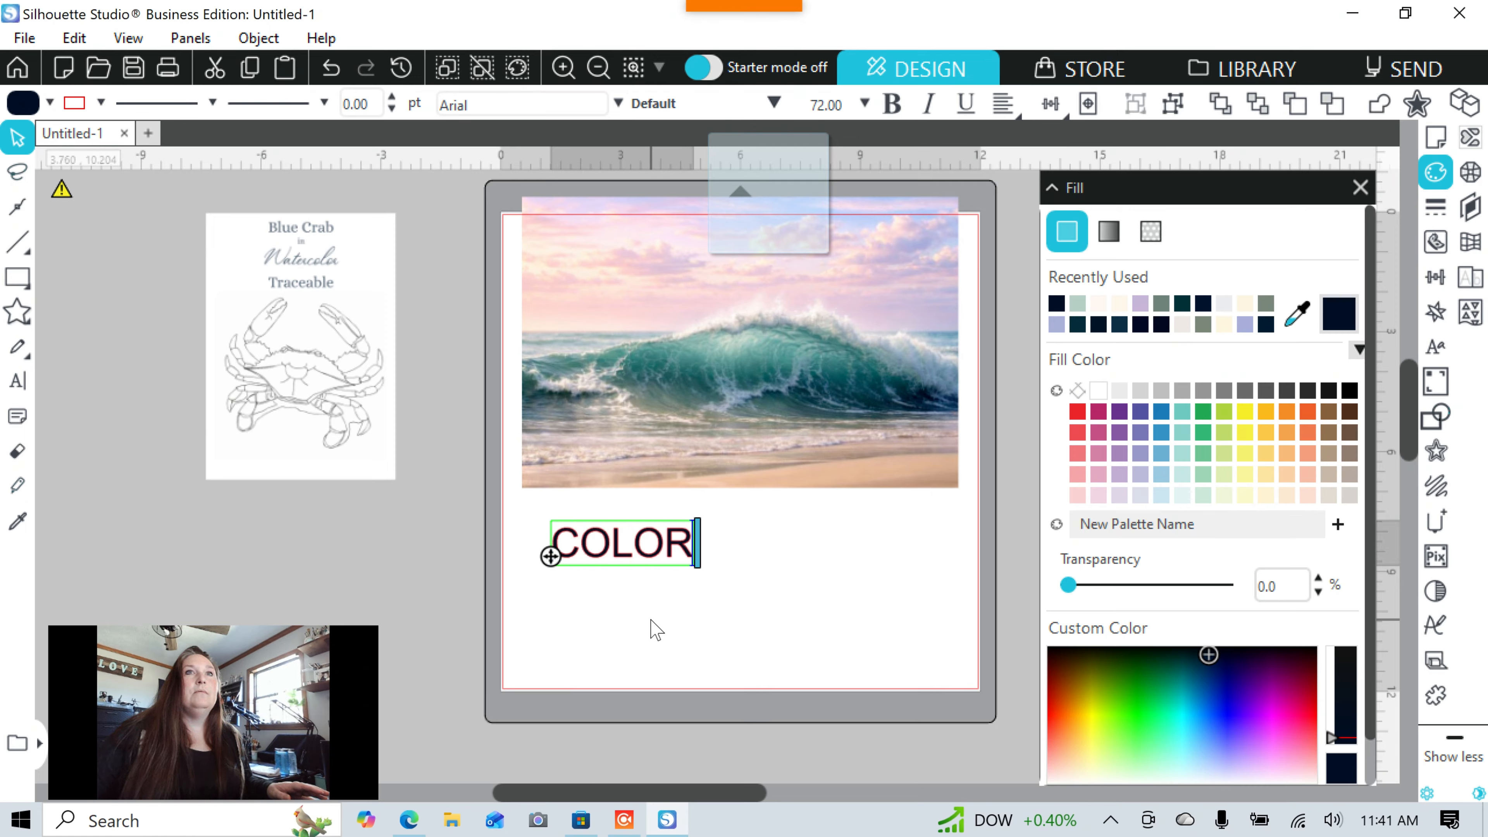
{"action": "left_click", "coordinate": [655, 604]}
{"action": "left_click", "coordinate": [654, 560]}
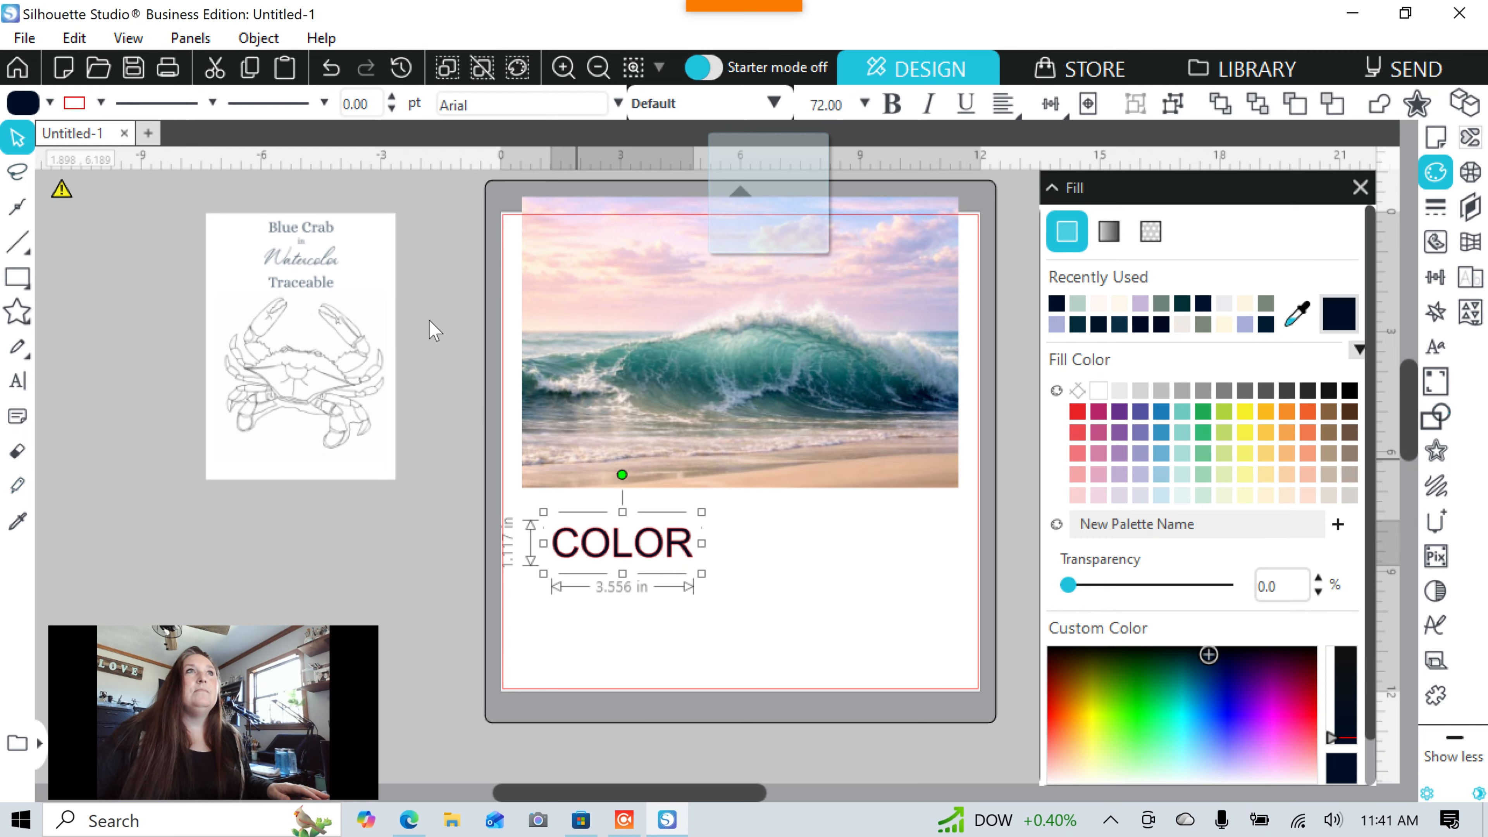
{"action": "left_click", "coordinate": [78, 106]}
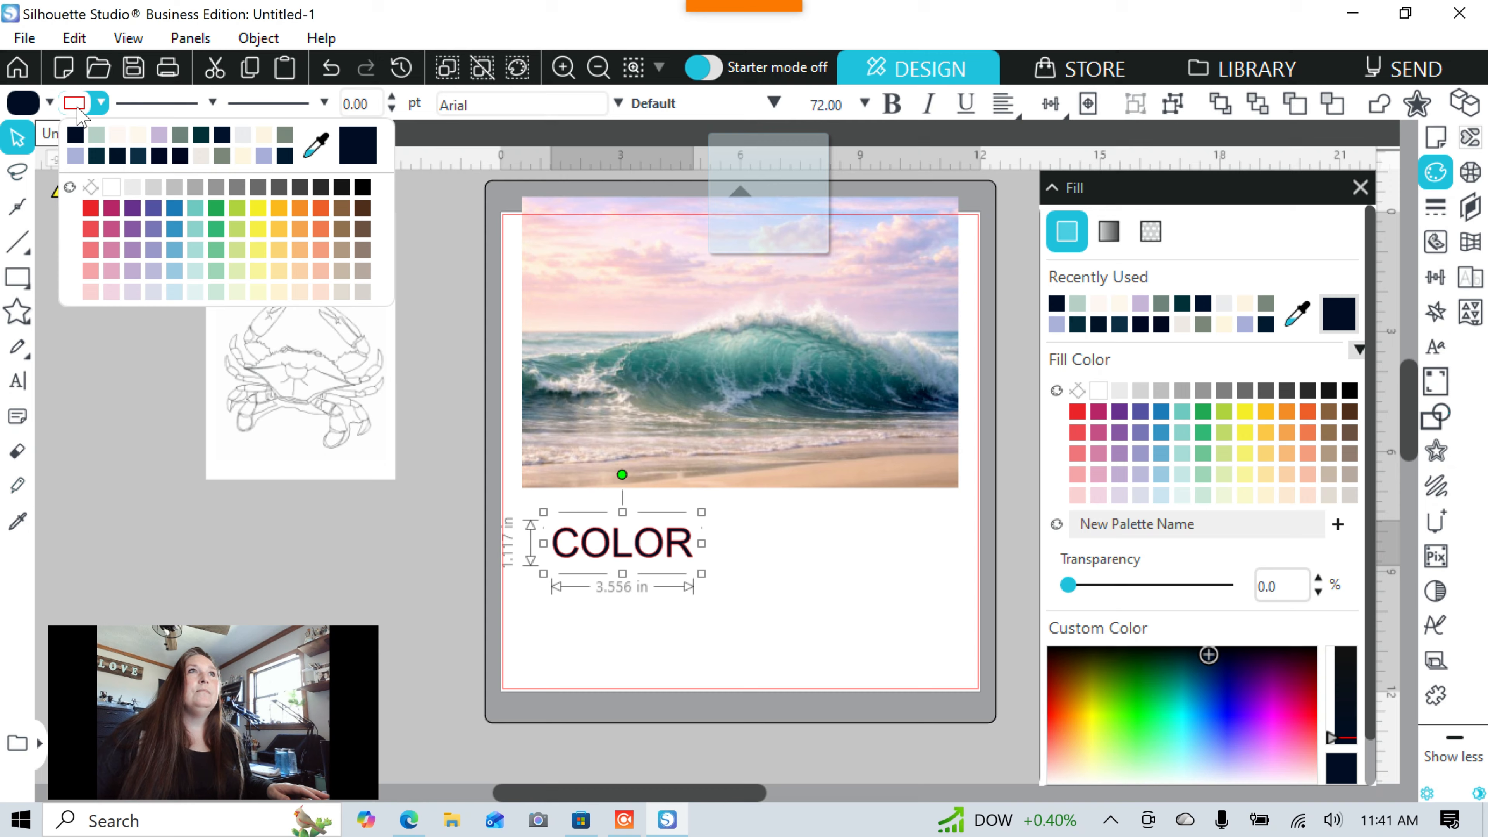
{"action": "left_click", "coordinate": [75, 136]}
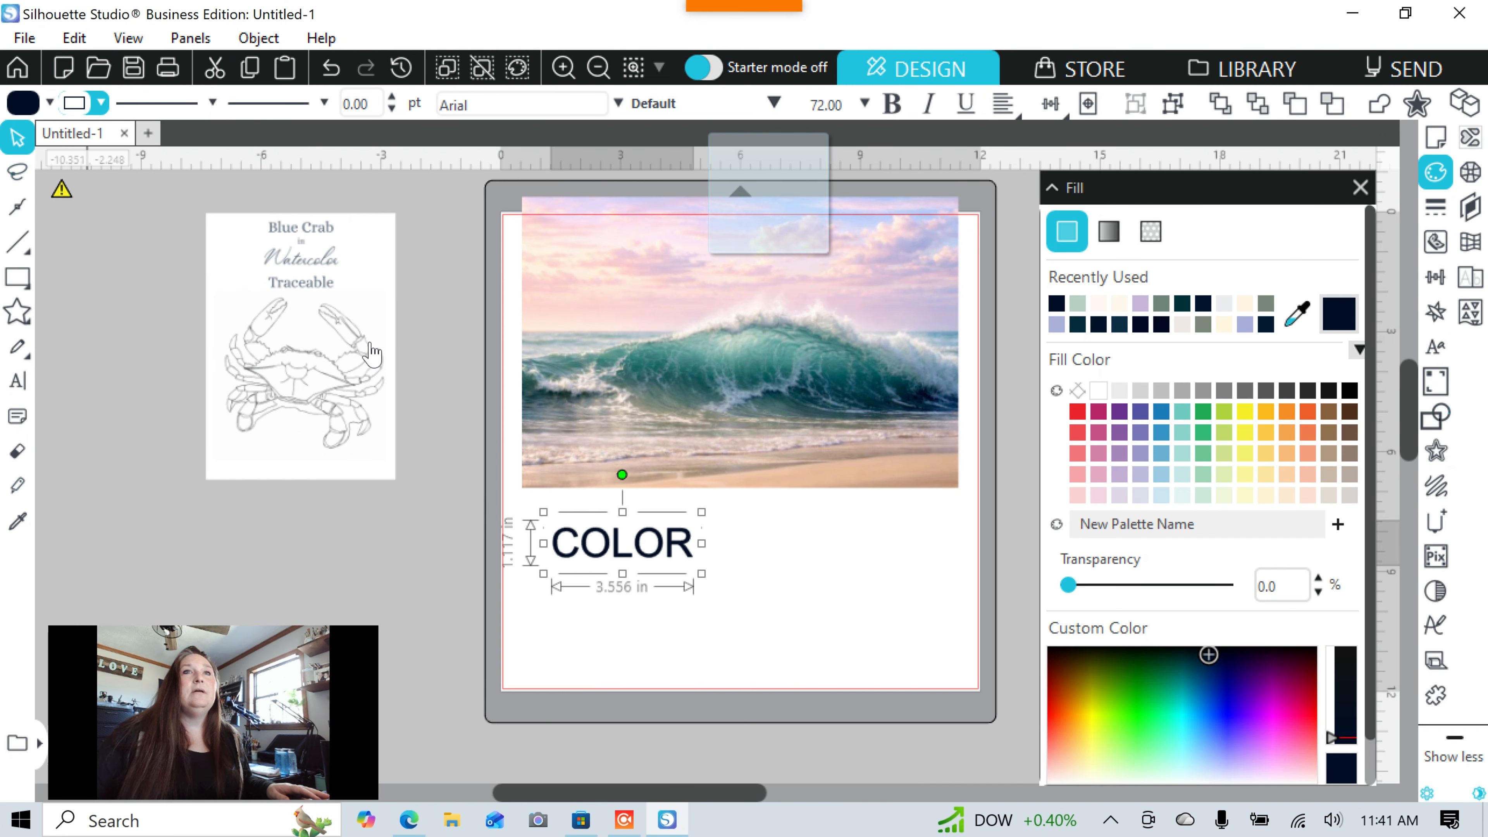
{"action": "left_click", "coordinate": [819, 642]}
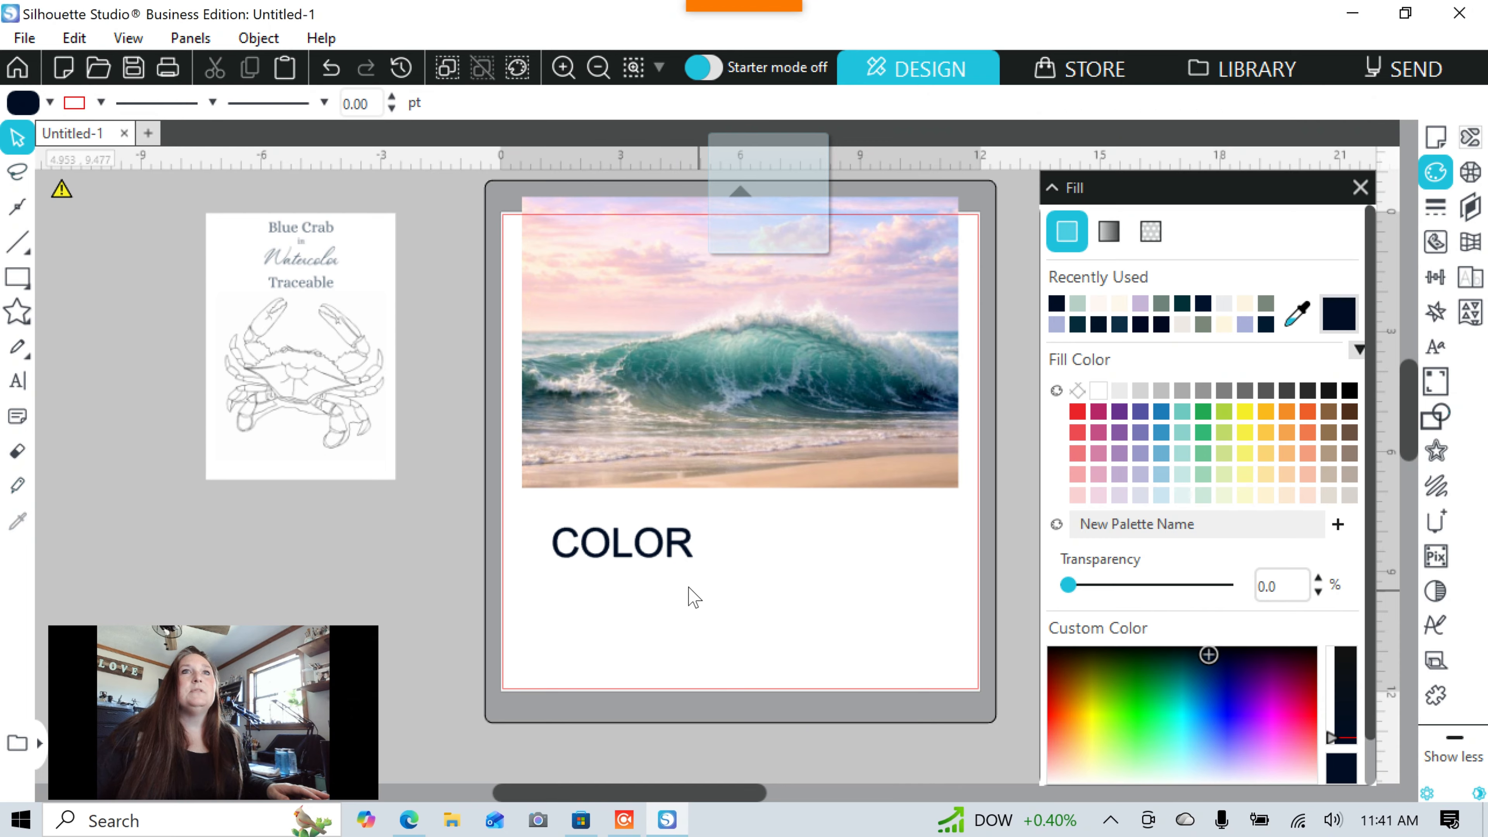
{"action": "mouse_move", "coordinate": [681, 555]}
{"action": "left_mouse_down"}
{"action": "mouse_move", "coordinate": [940, 429]}
{"action": "mouse_move", "coordinate": [923, 317]}
{"action": "mouse_move", "coordinate": [867, 273]}
{"action": "mouse_move", "coordinate": [709, 332]}
{"action": "mouse_move", "coordinate": [618, 421]}
{"action": "mouse_move", "coordinate": [619, 551]}
{"action": "mouse_move", "coordinate": [658, 554]}
{"action": "left_mouse_up"}
Sample the wave's teal from the photo as the fill colour.
{"action": "left_click", "coordinate": [647, 589]}
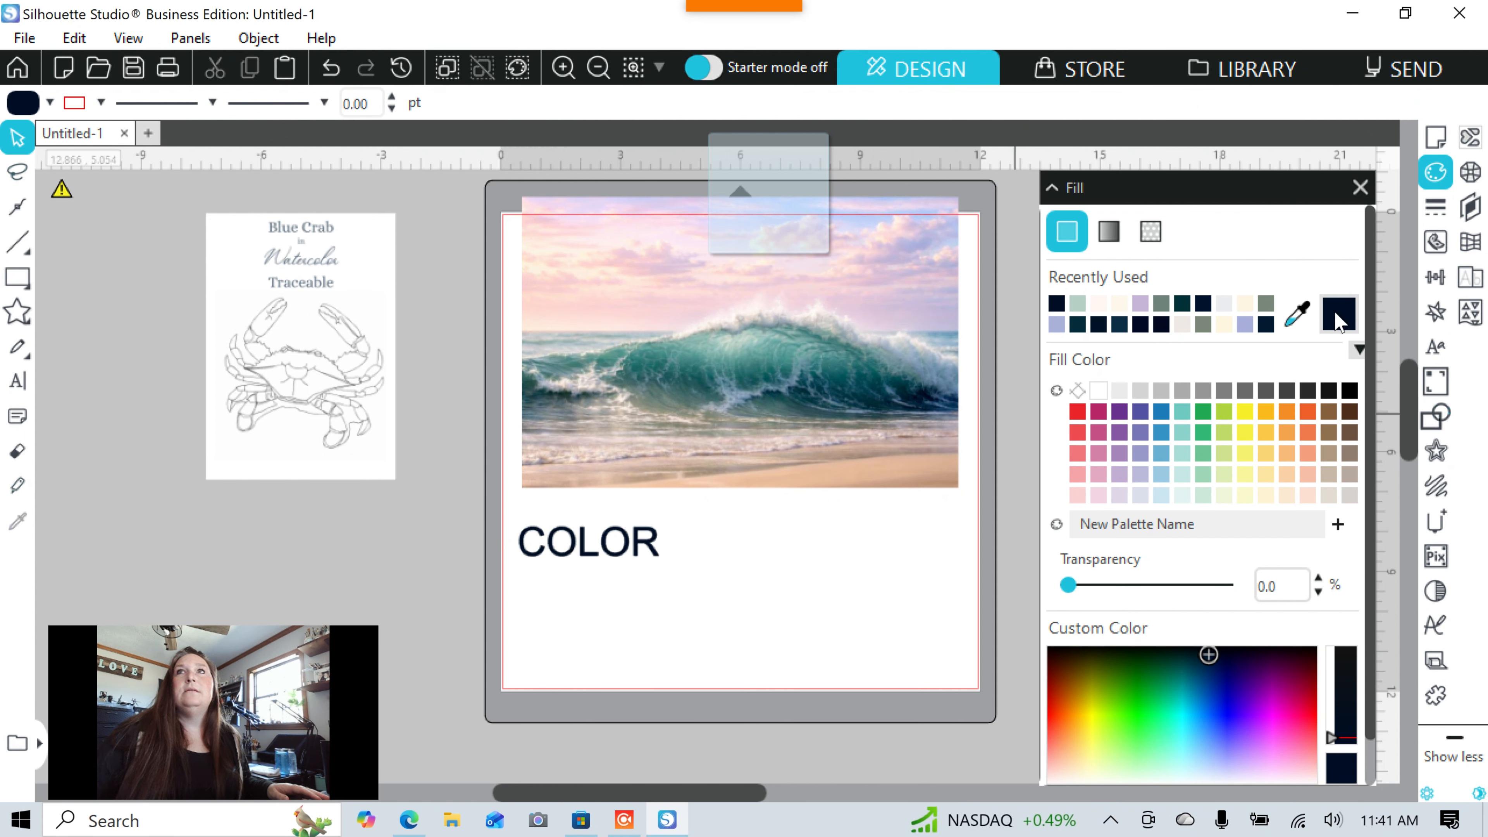
{"action": "left_click", "coordinate": [1295, 319]}
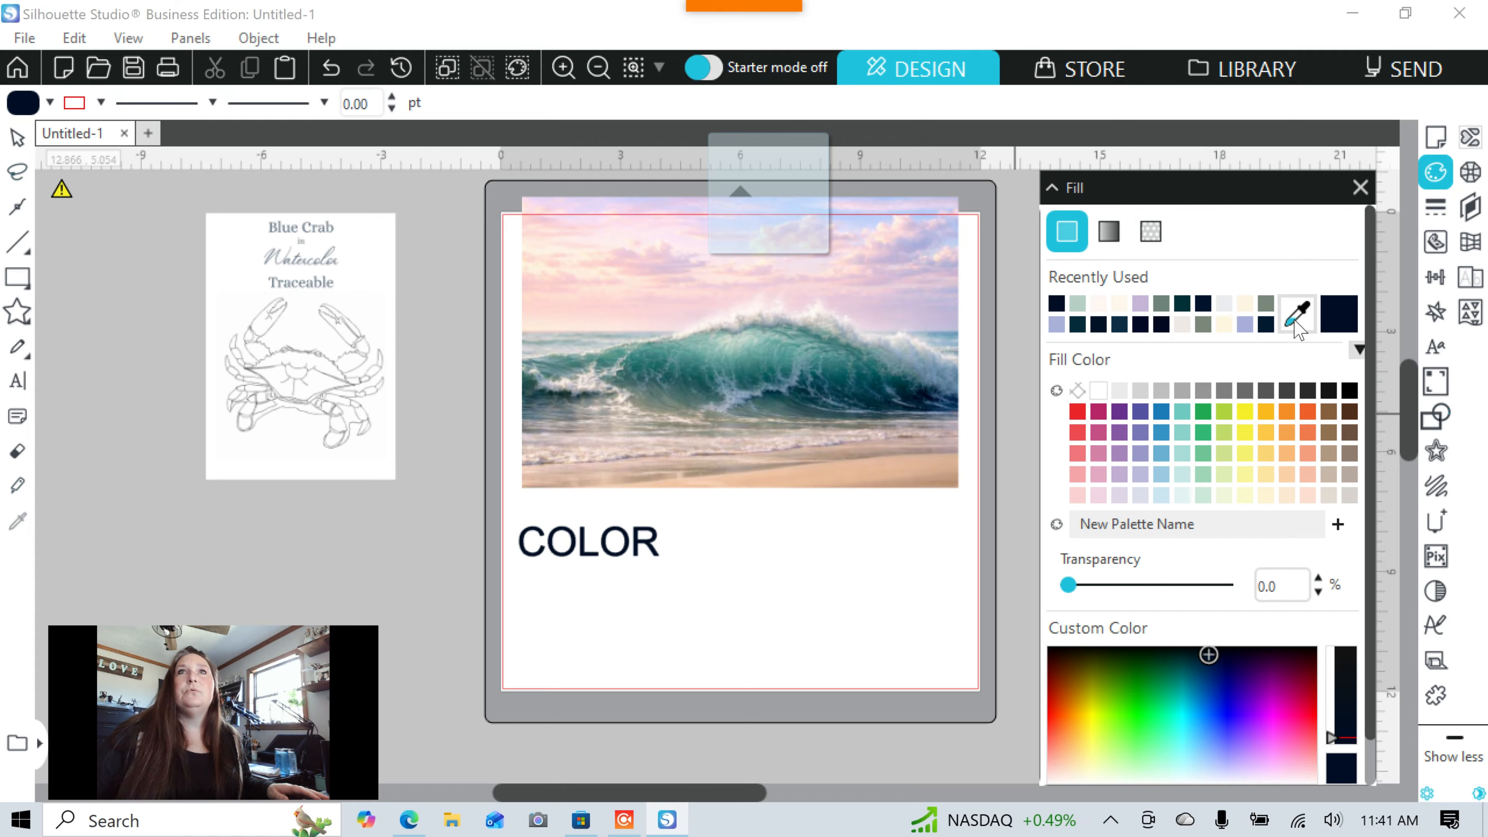
{"action": "left_click", "coordinate": [876, 388]}
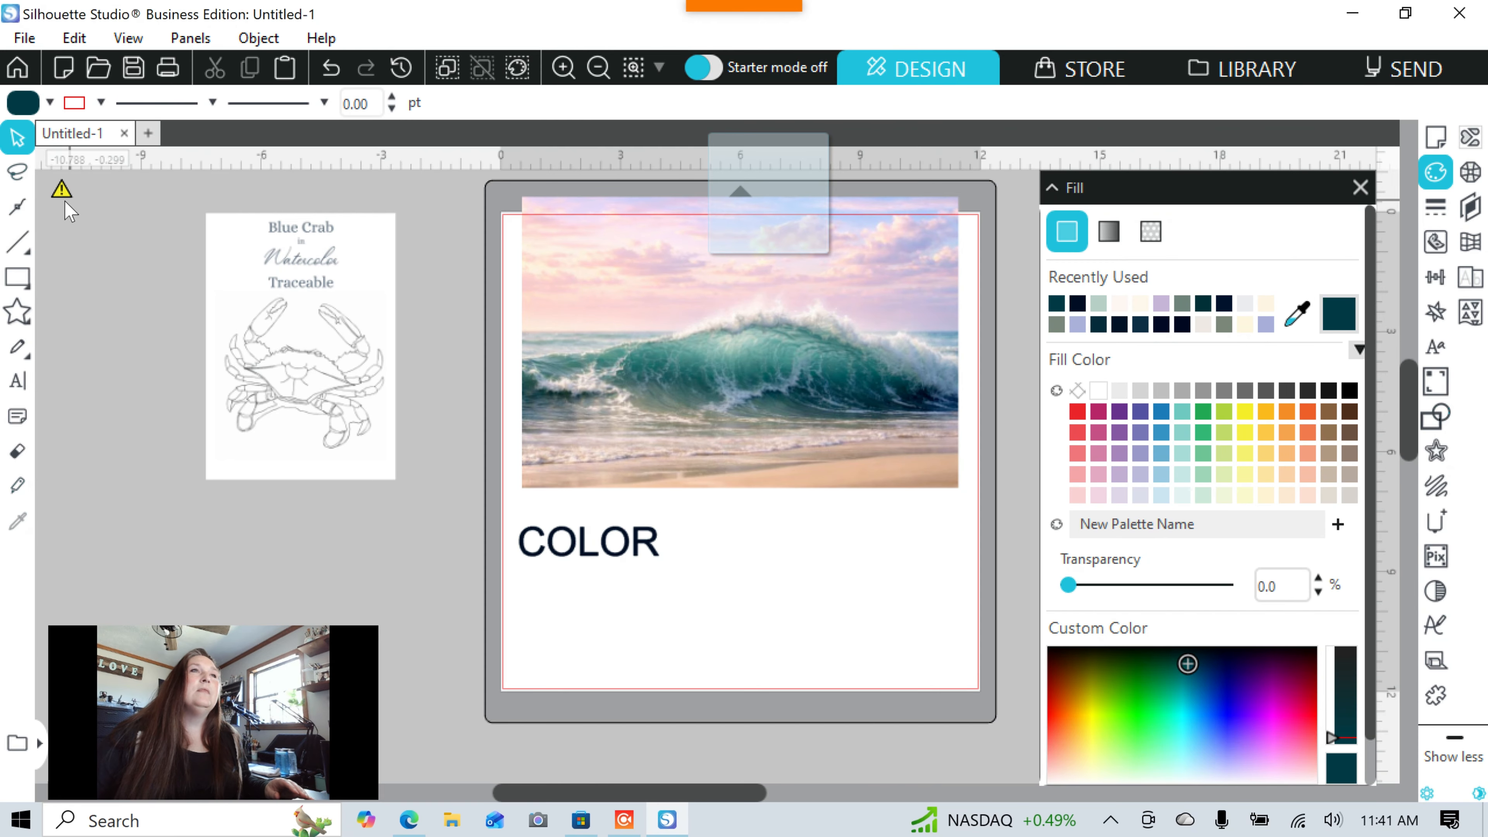
{"action": "left_click", "coordinate": [61, 189]}
Type a second 'COLOR' with a teal outline and align it under the first.
{"action": "left_click", "coordinate": [19, 382]}
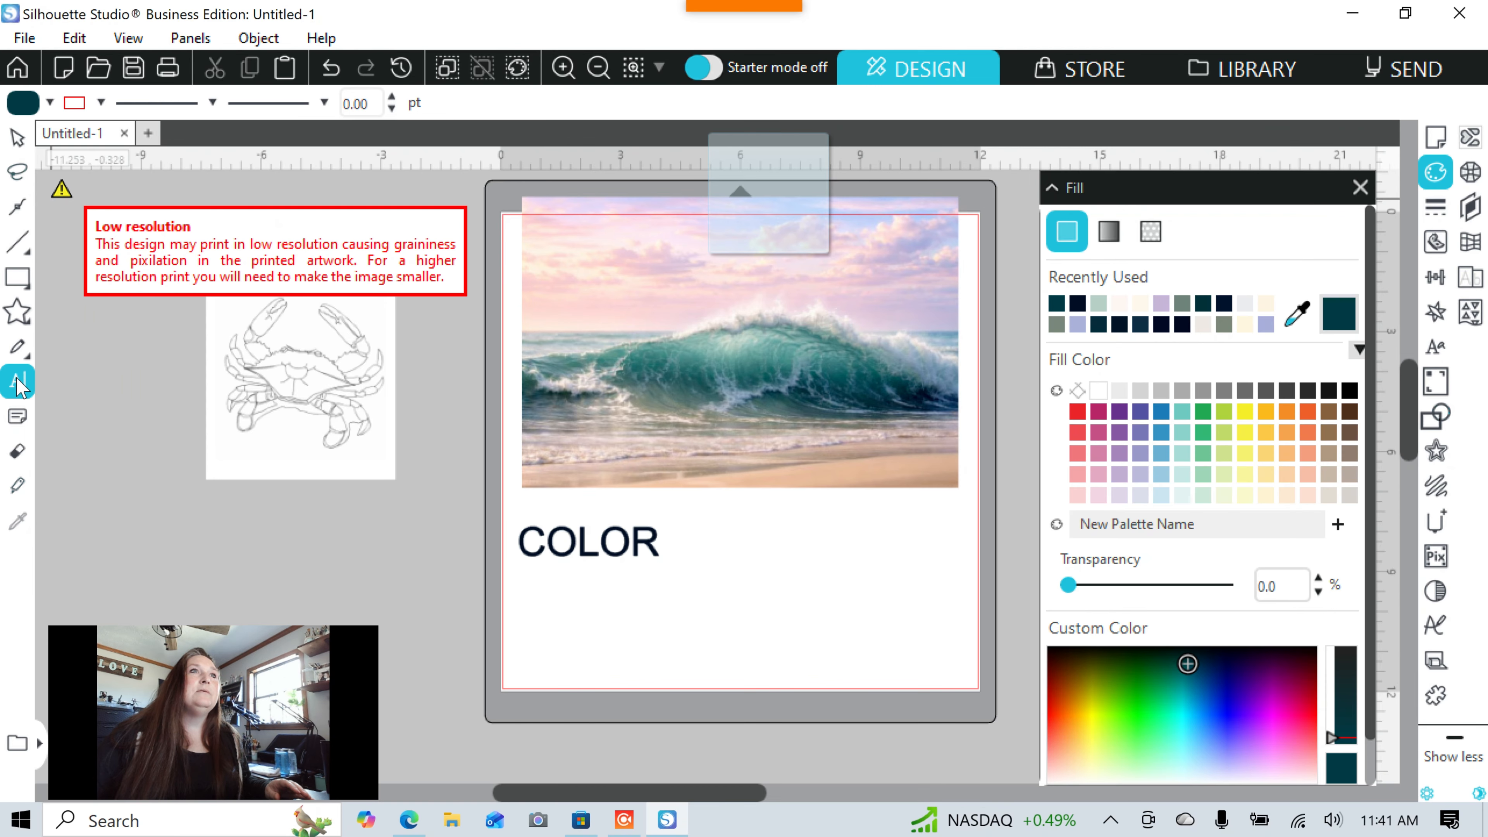
{"action": "left_click", "coordinate": [541, 615]}
{"action": "type", "text": "COLOR"}
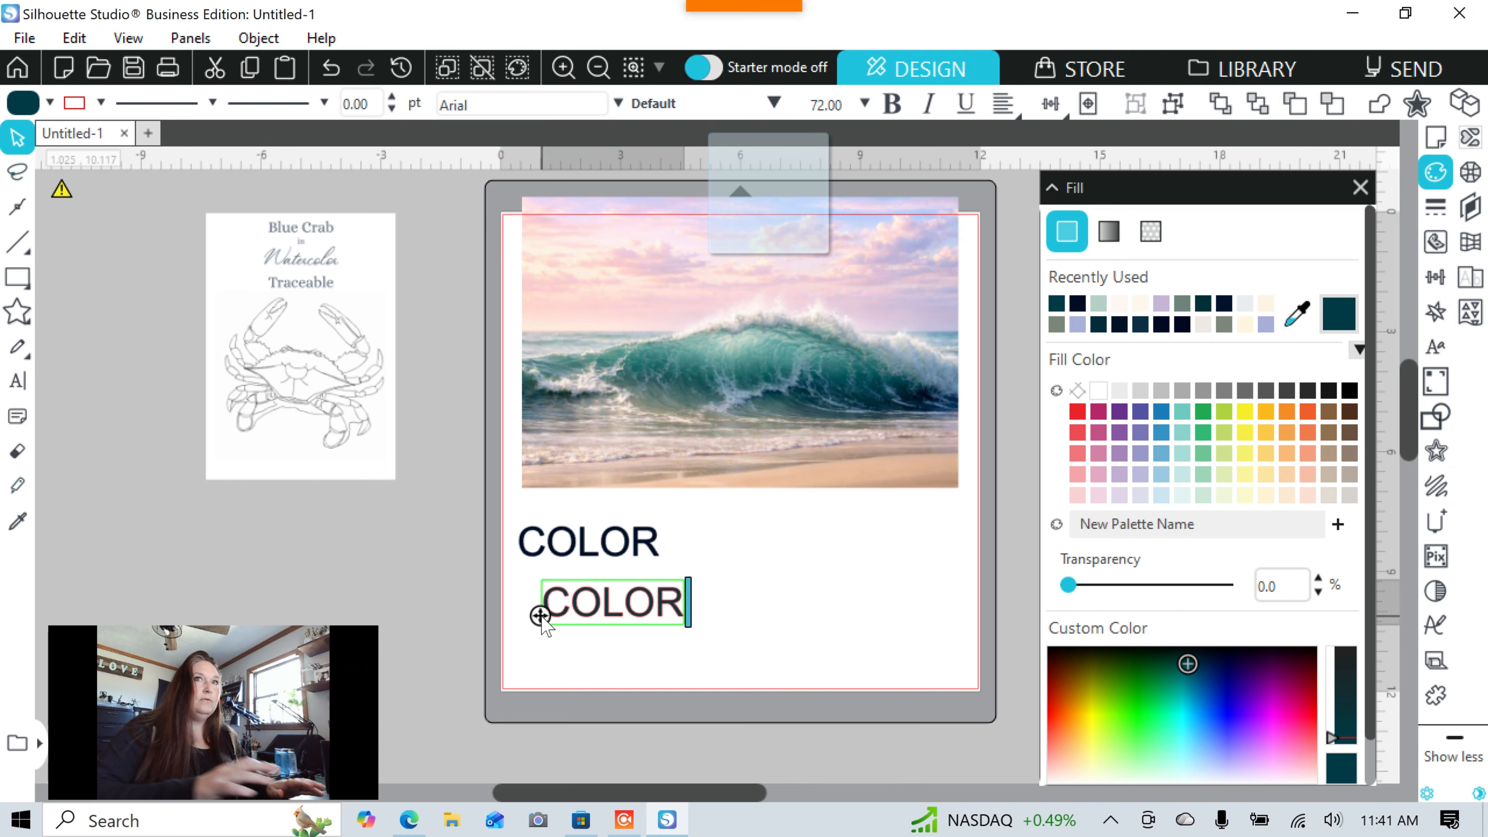
{"action": "left_click", "coordinate": [574, 641]}
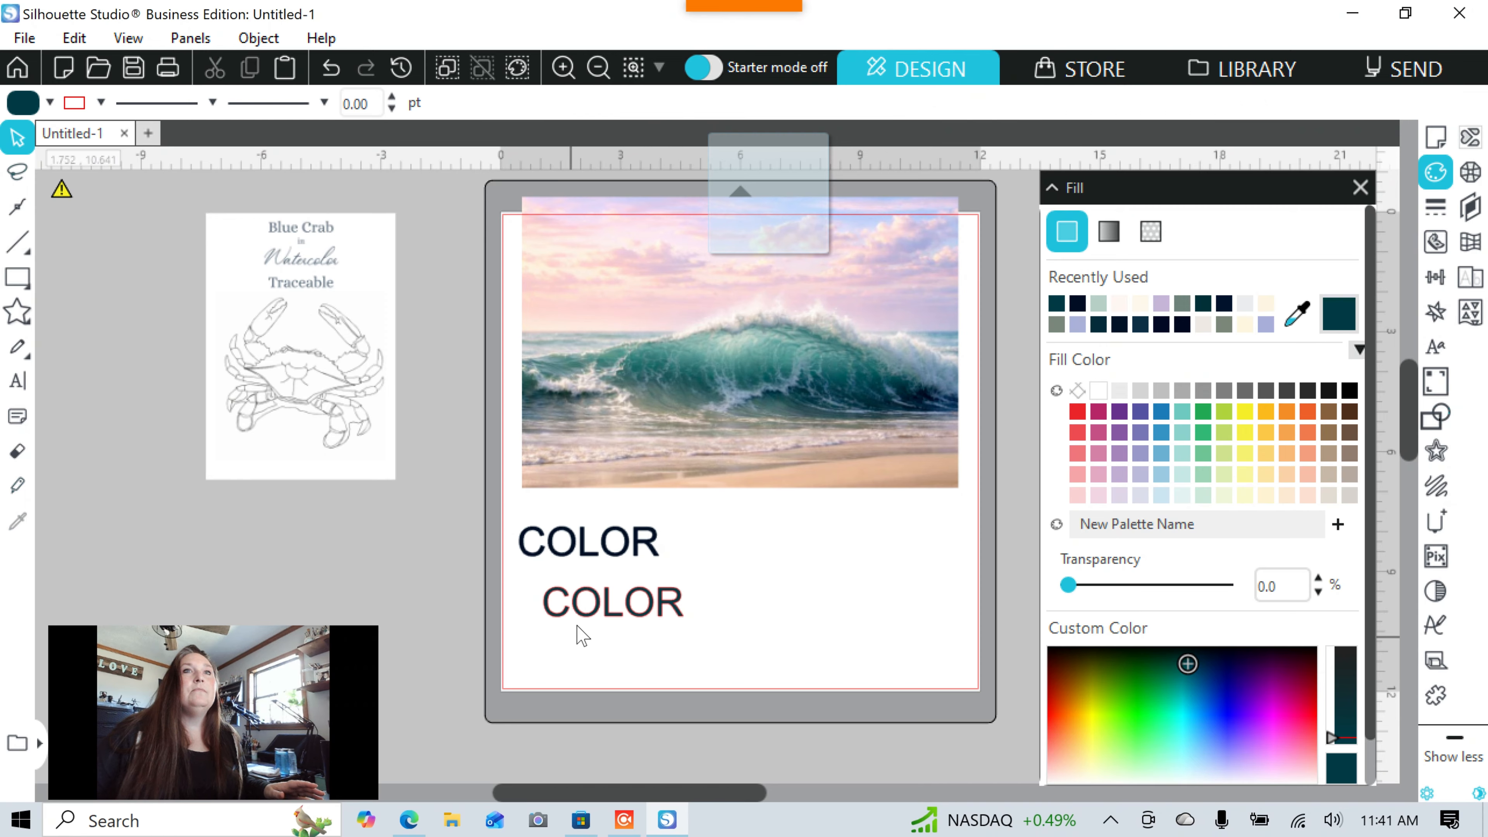
{"action": "left_click", "coordinate": [593, 609]}
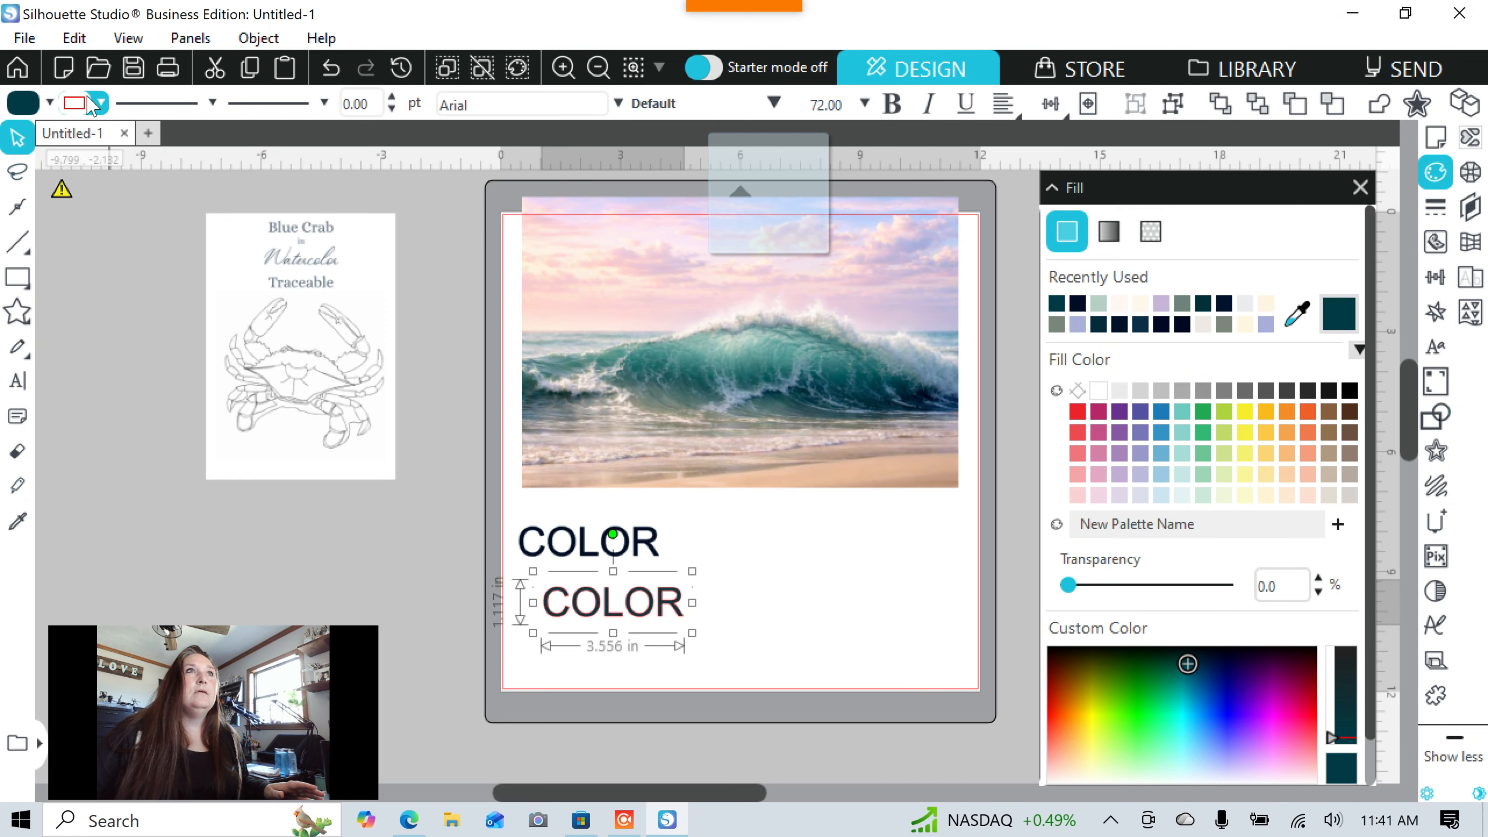
{"action": "left_click", "coordinate": [79, 110]}
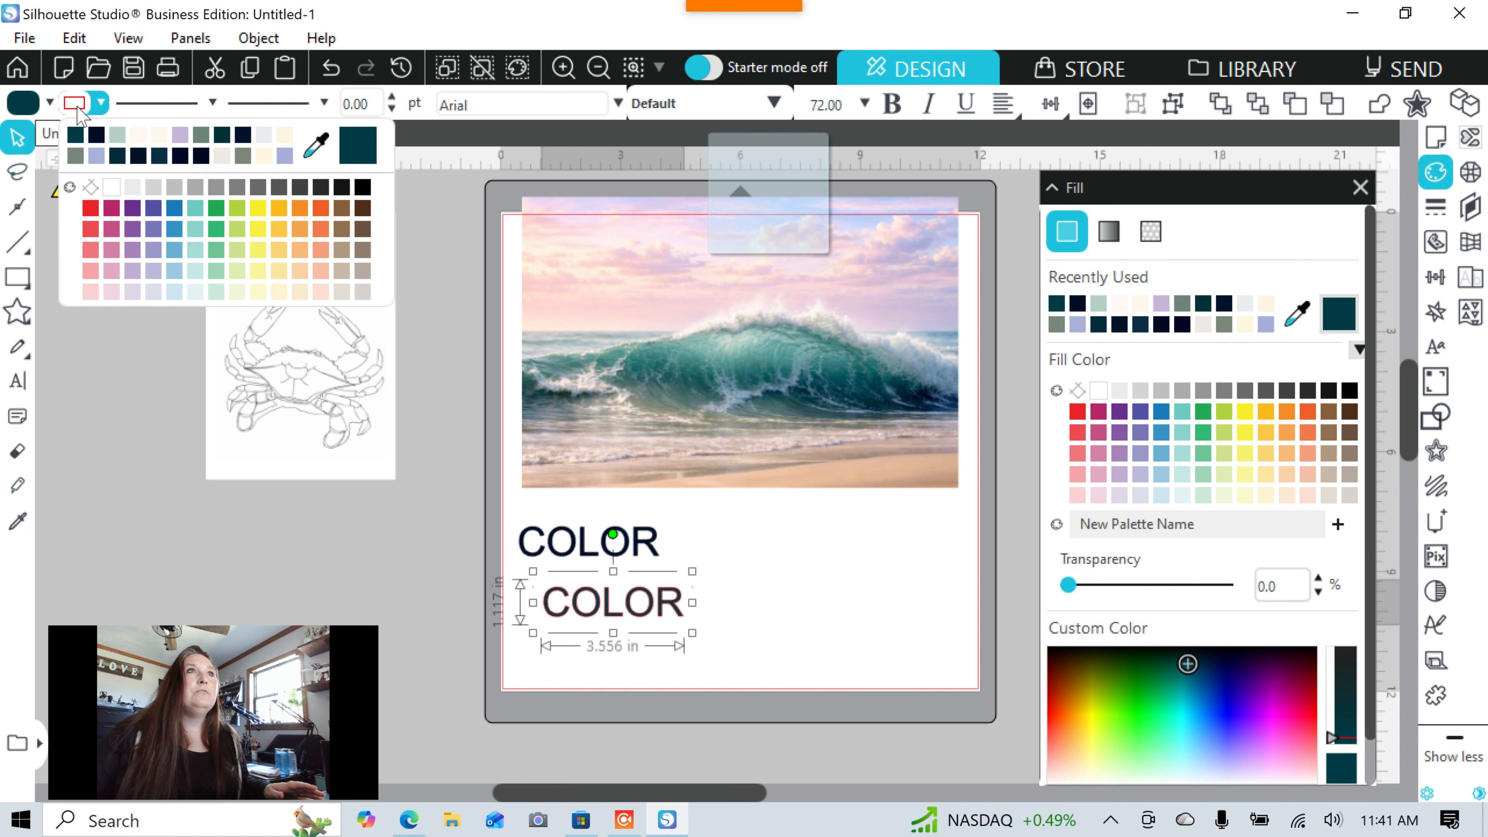
{"action": "left_click", "coordinate": [76, 136]}
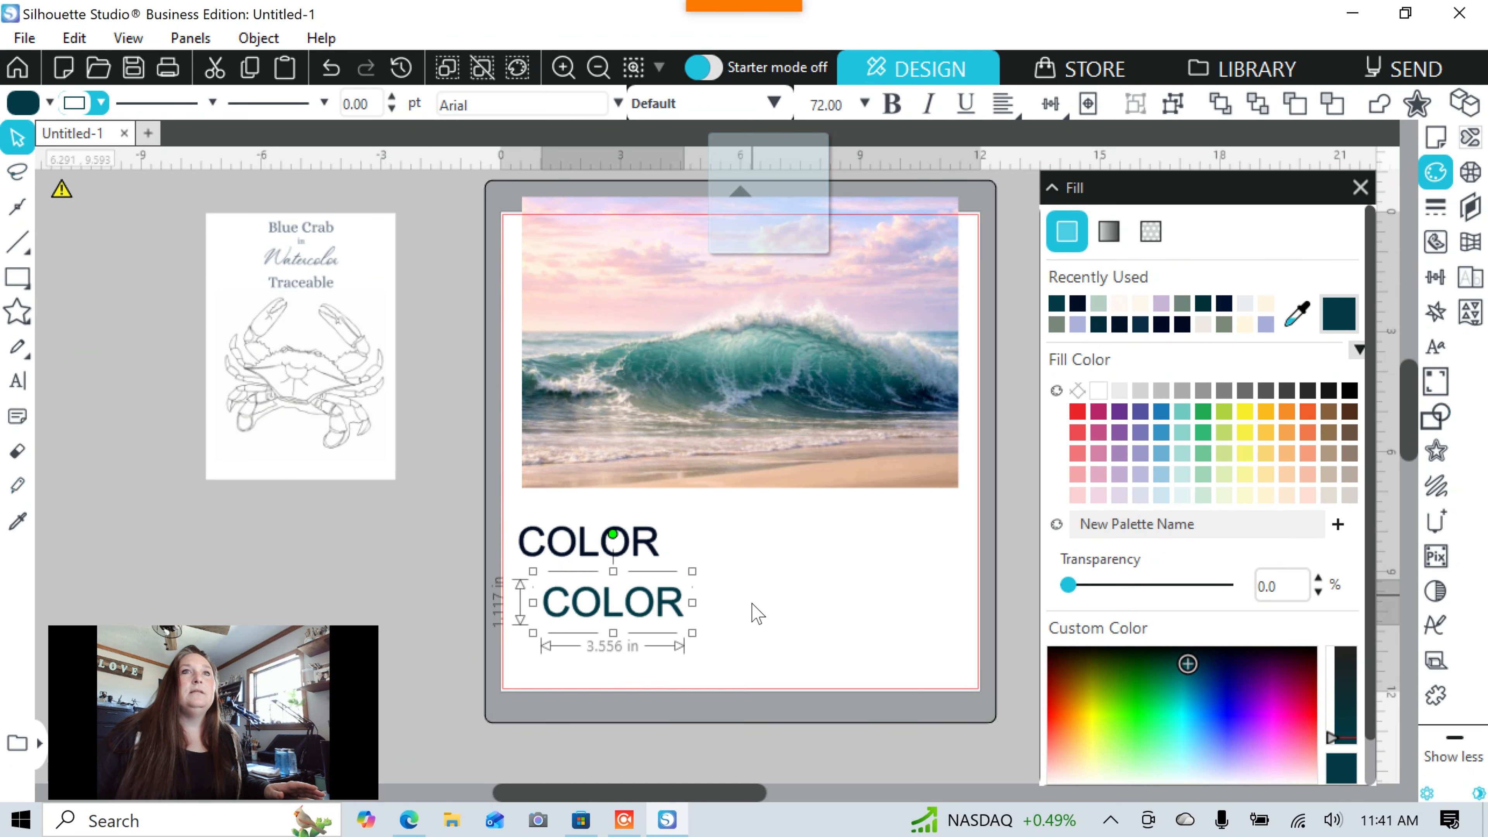
{"action": "left_click_drag", "start_coordinate": [608, 612], "coordinate": [562, 604]}
{"action": "left_click_drag", "start_coordinate": [578, 588], "coordinate": [589, 584]}
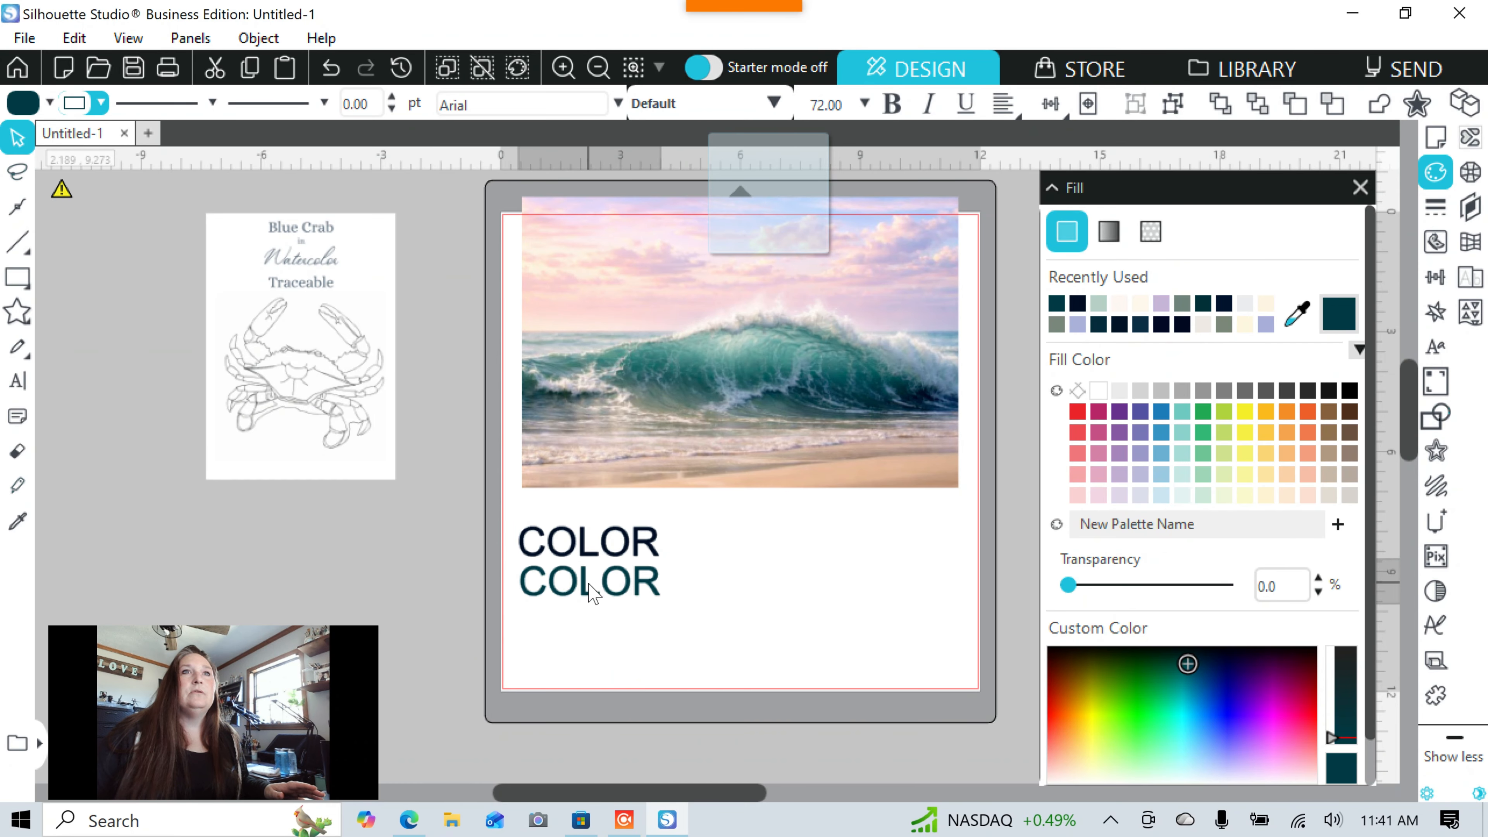
{"action": "left_click", "coordinate": [849, 569]}
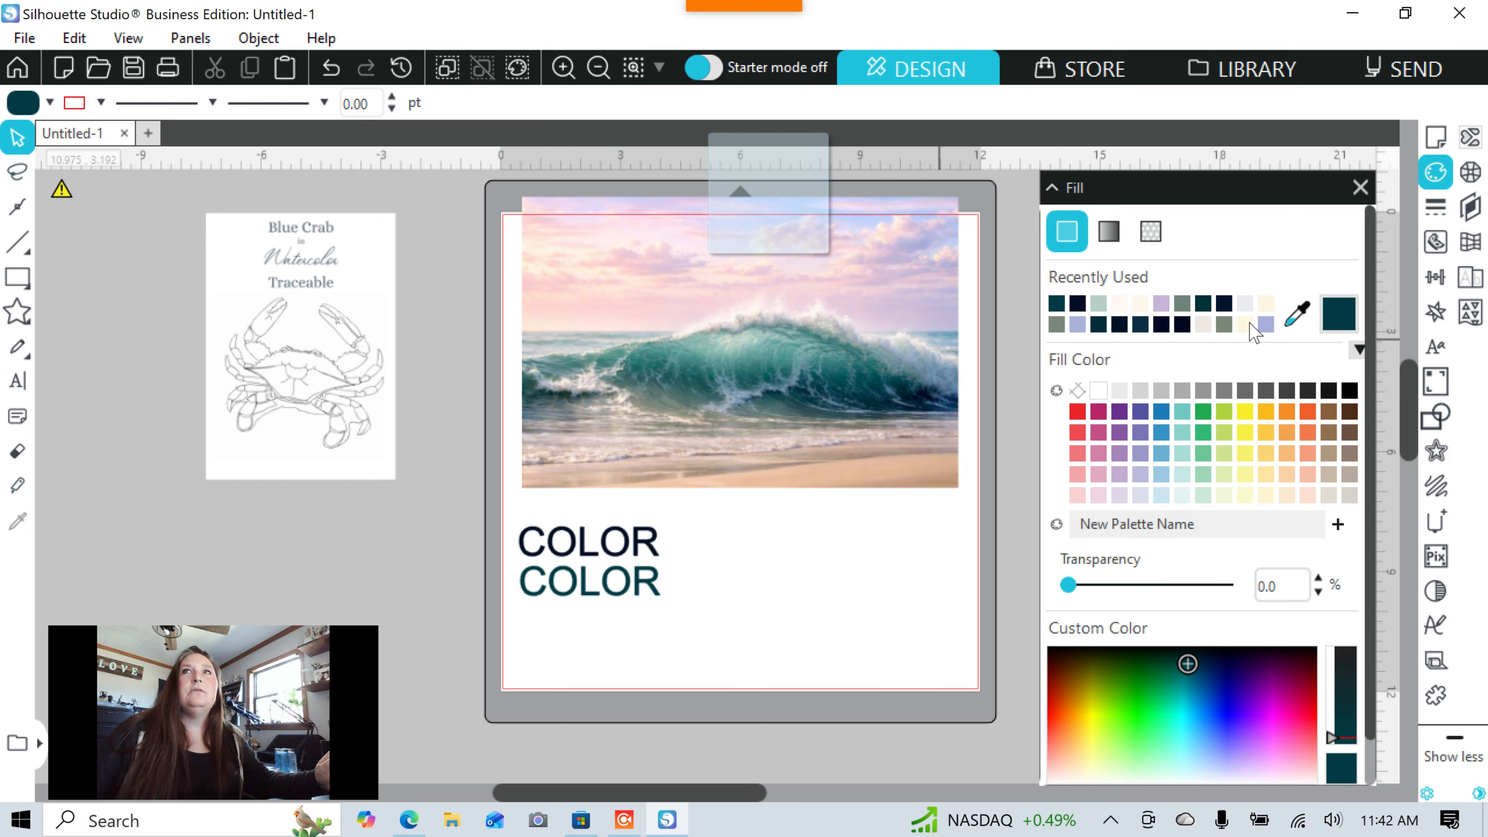
Sample a grey-green from the wave photo and type a third 'COLOR' below the others.
{"action": "left_click", "coordinate": [1287, 324]}
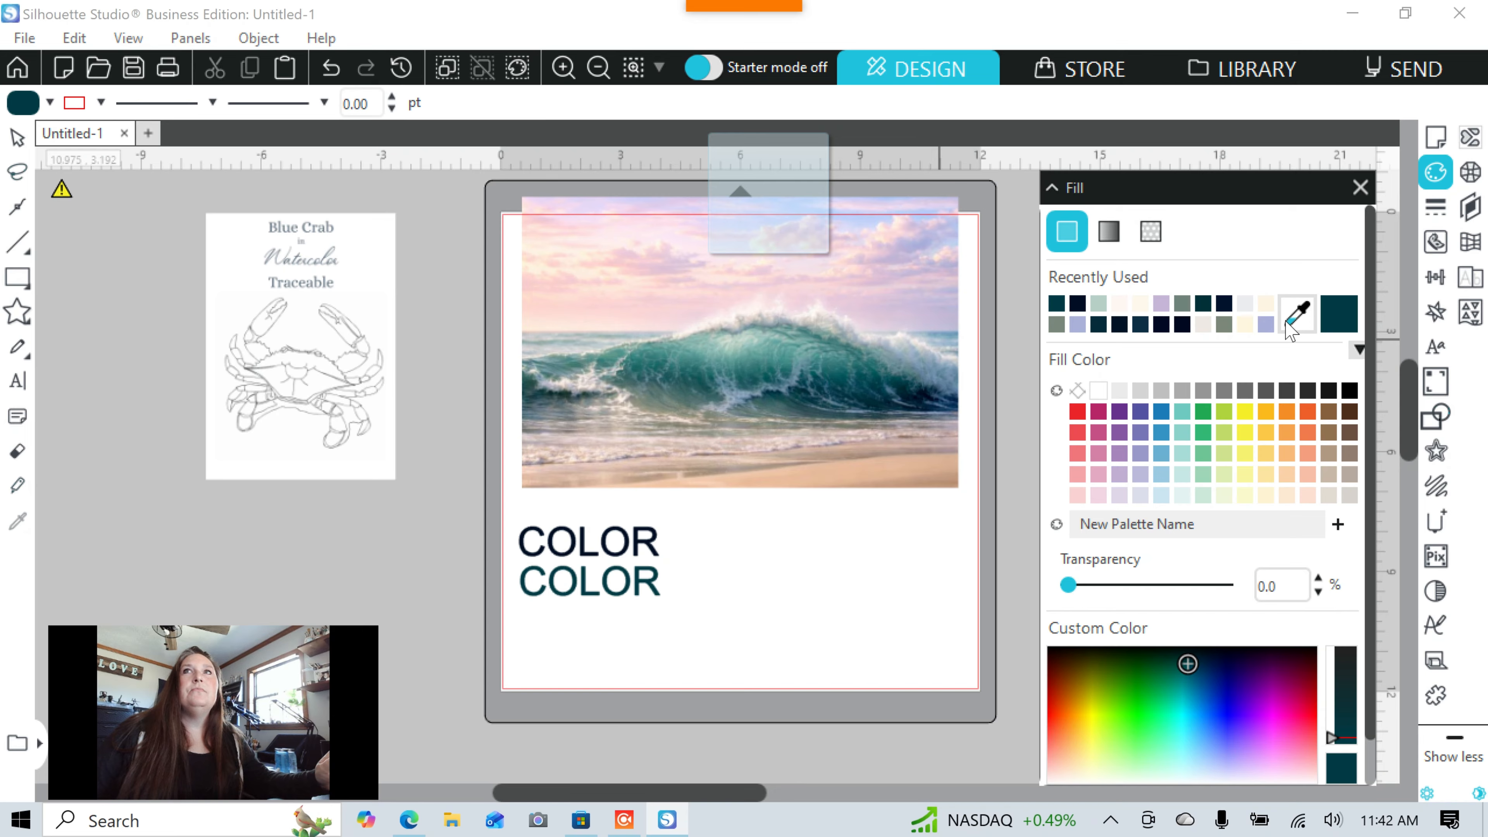
{"action": "left_click", "coordinate": [656, 408]}
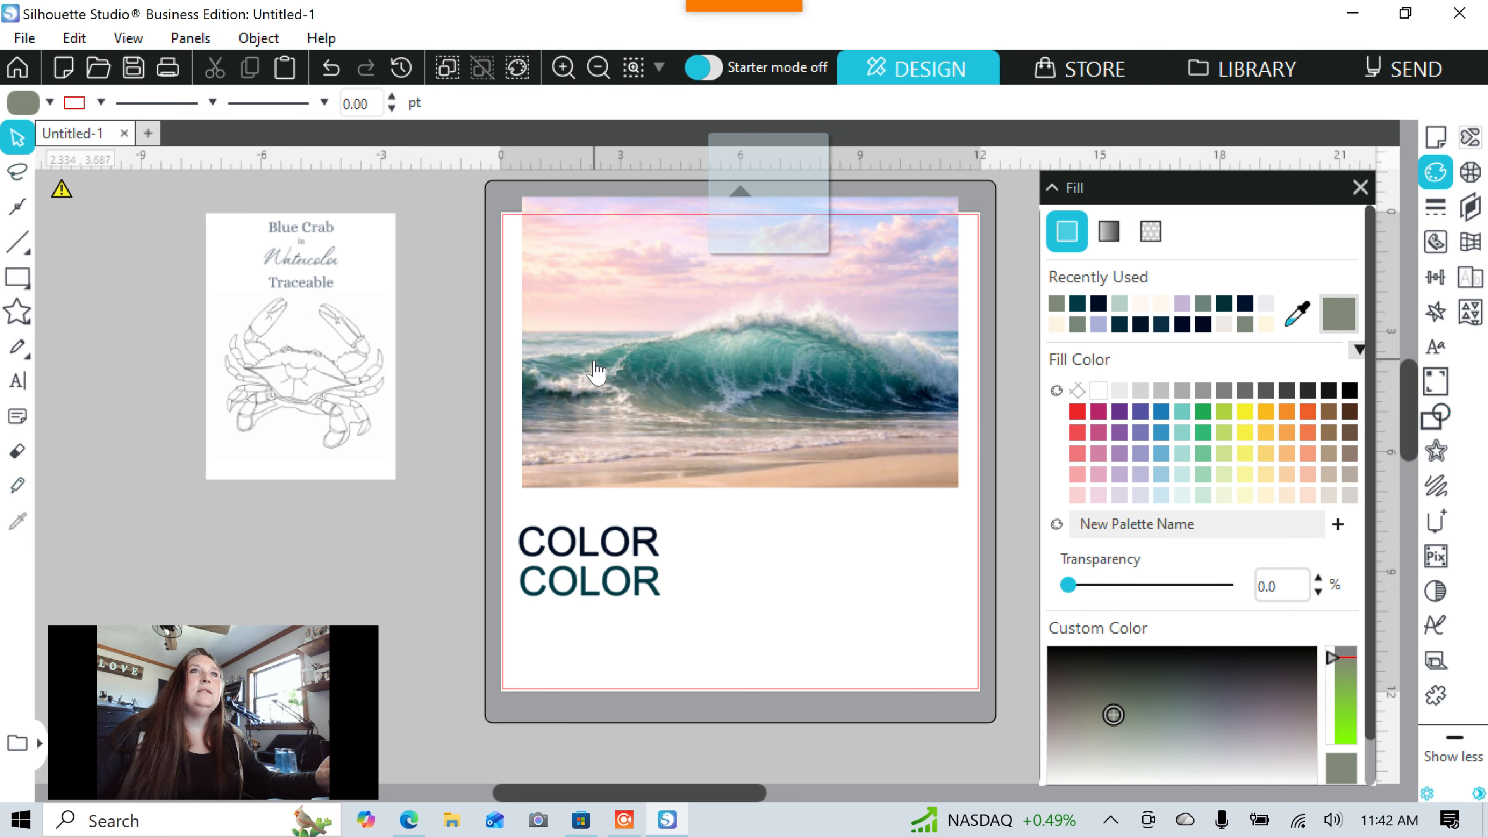
{"action": "left_click", "coordinate": [18, 381]}
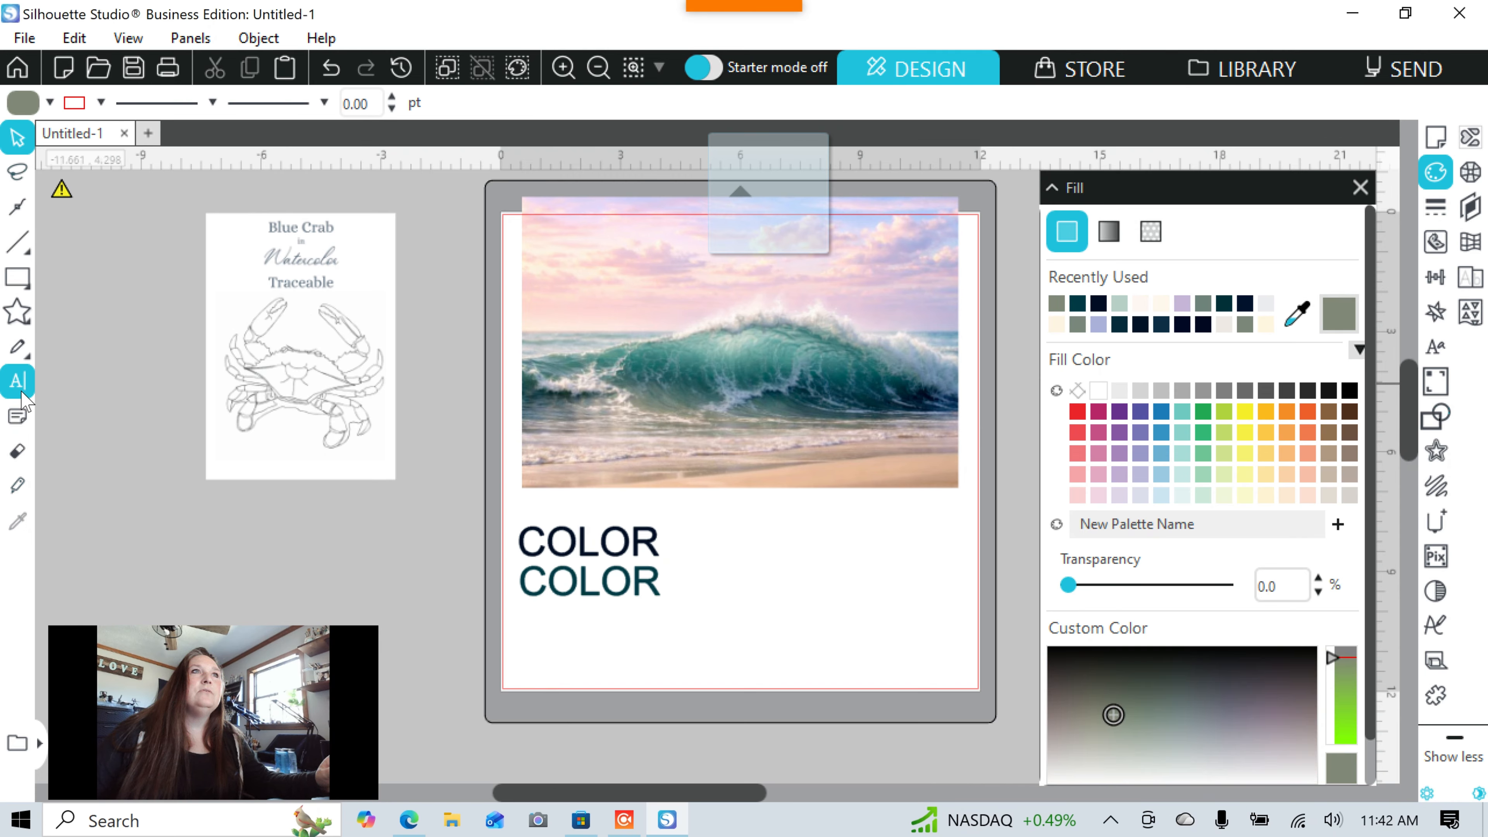
{"action": "left_click", "coordinate": [529, 638]}
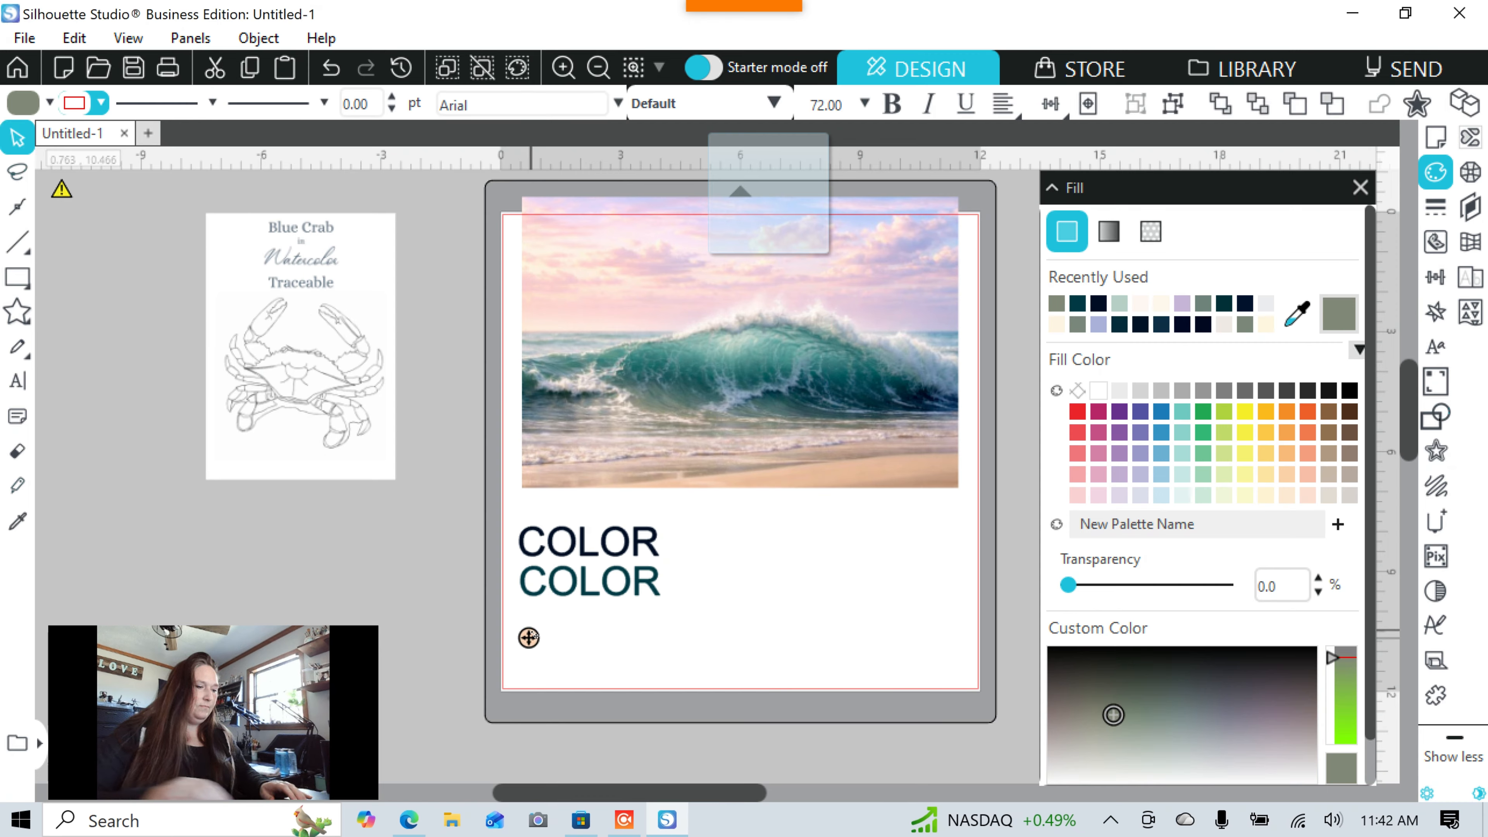
{"action": "type", "text": "COLOT"}
{"action": "key", "text": "BackSpace"}
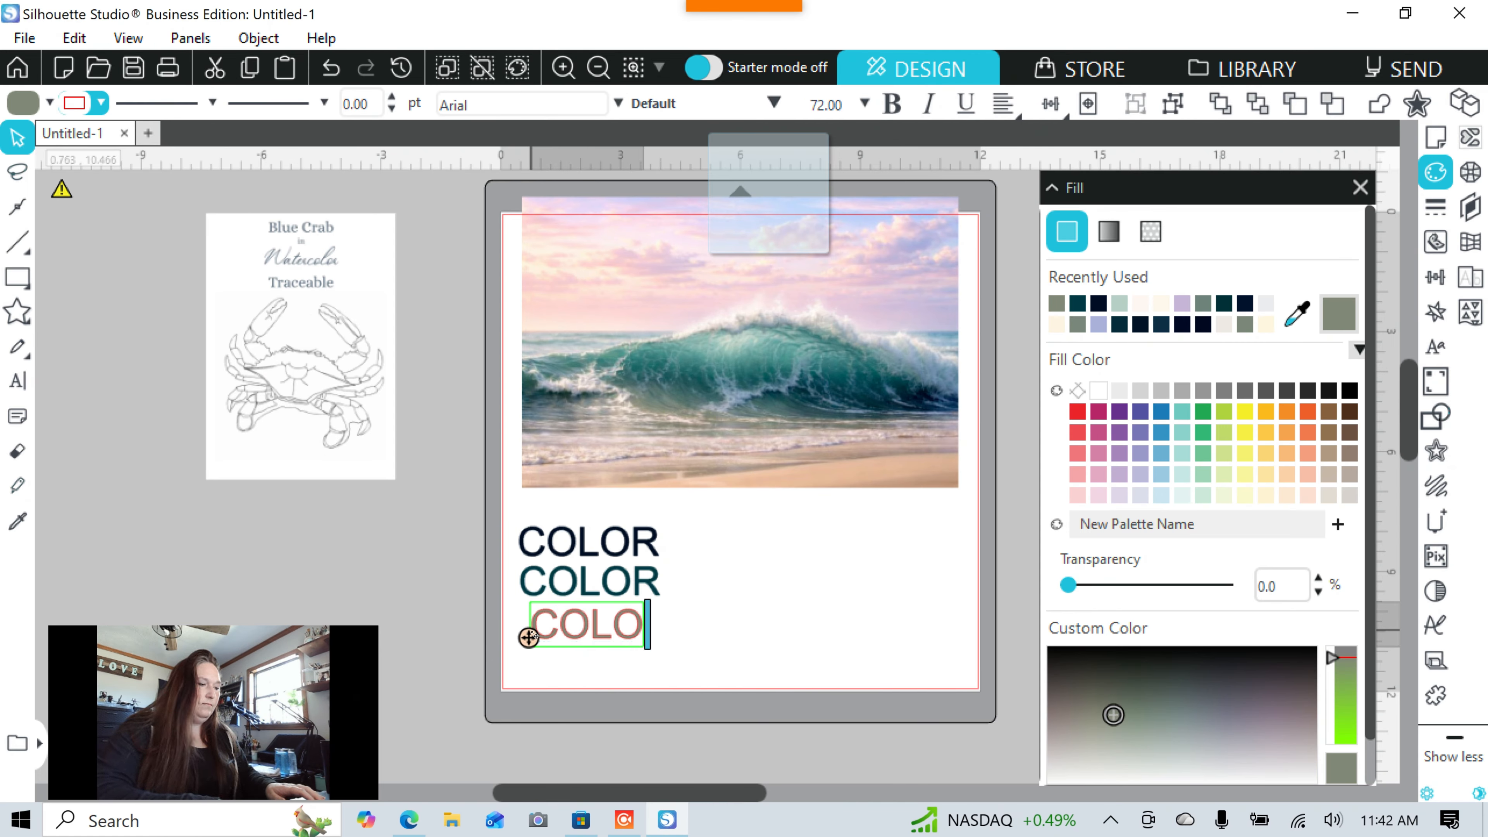
{"action": "type", "text": "R"}
Give the third 'COLOR' a grey-green outline and nudge it left into line.
{"action": "left_click", "coordinate": [724, 645]}
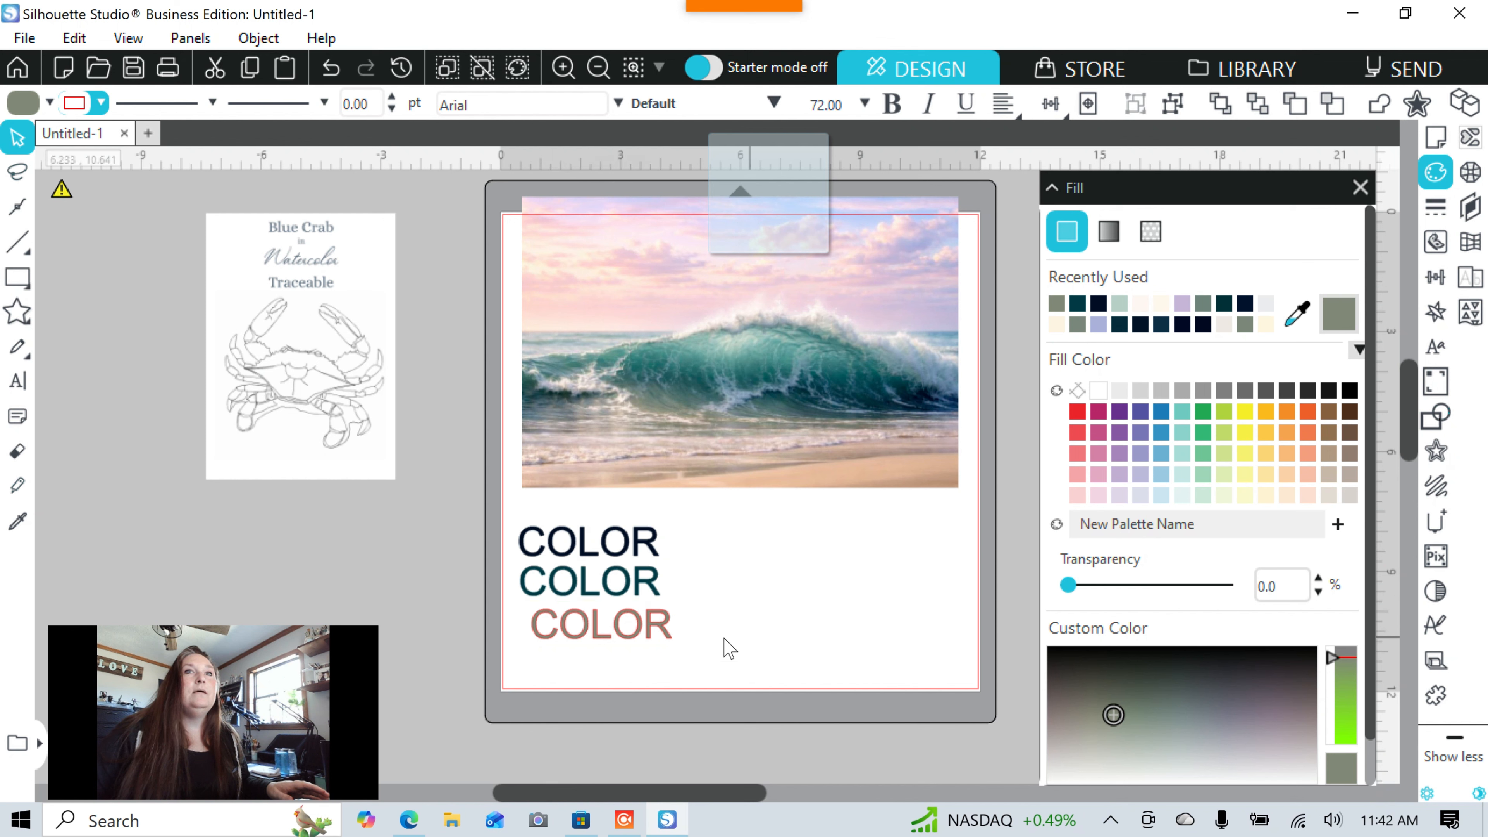
{"action": "left_click", "coordinate": [631, 621]}
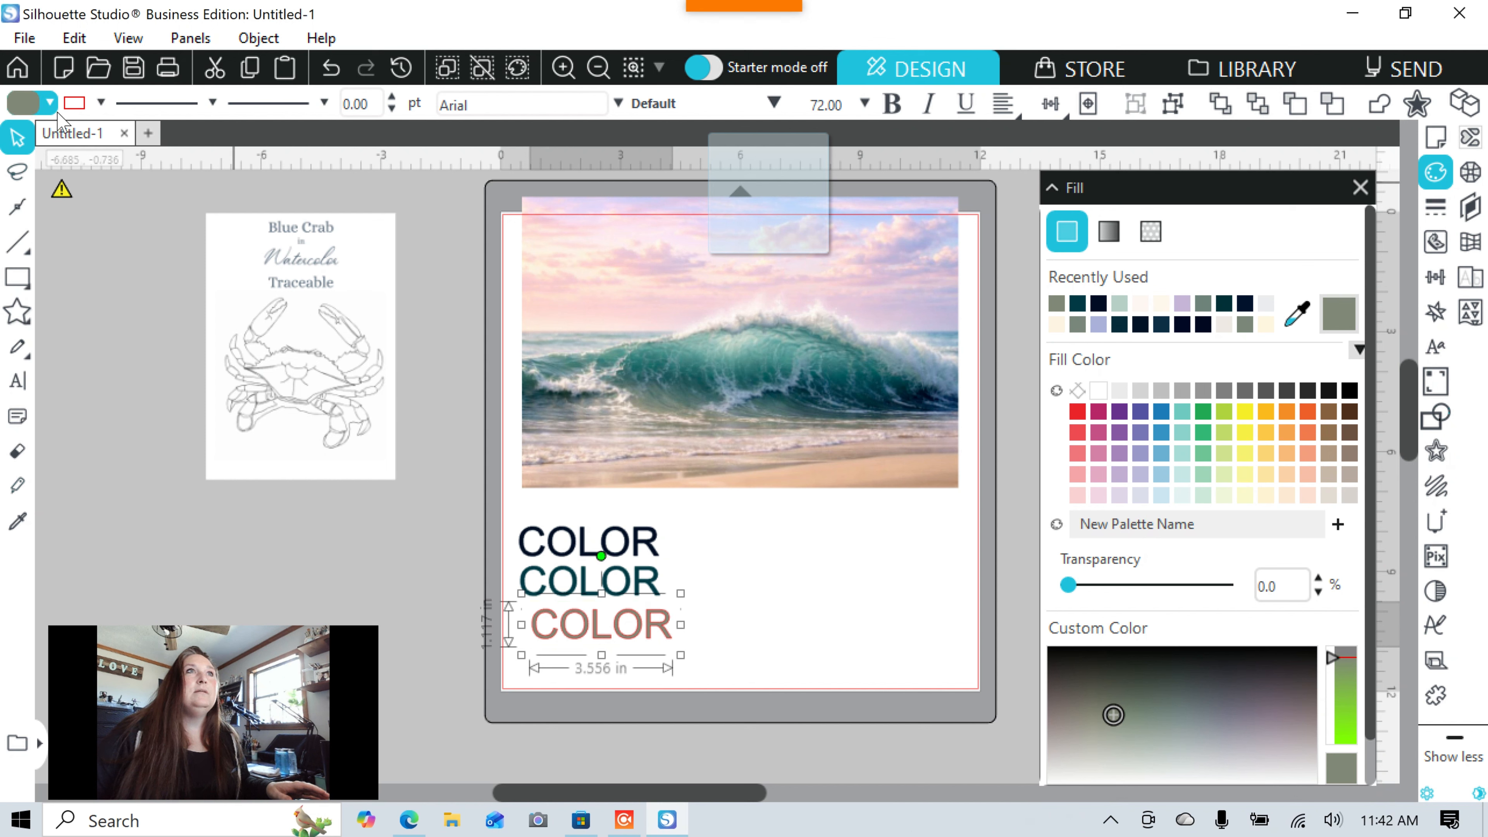
{"action": "left_click", "coordinate": [82, 107]}
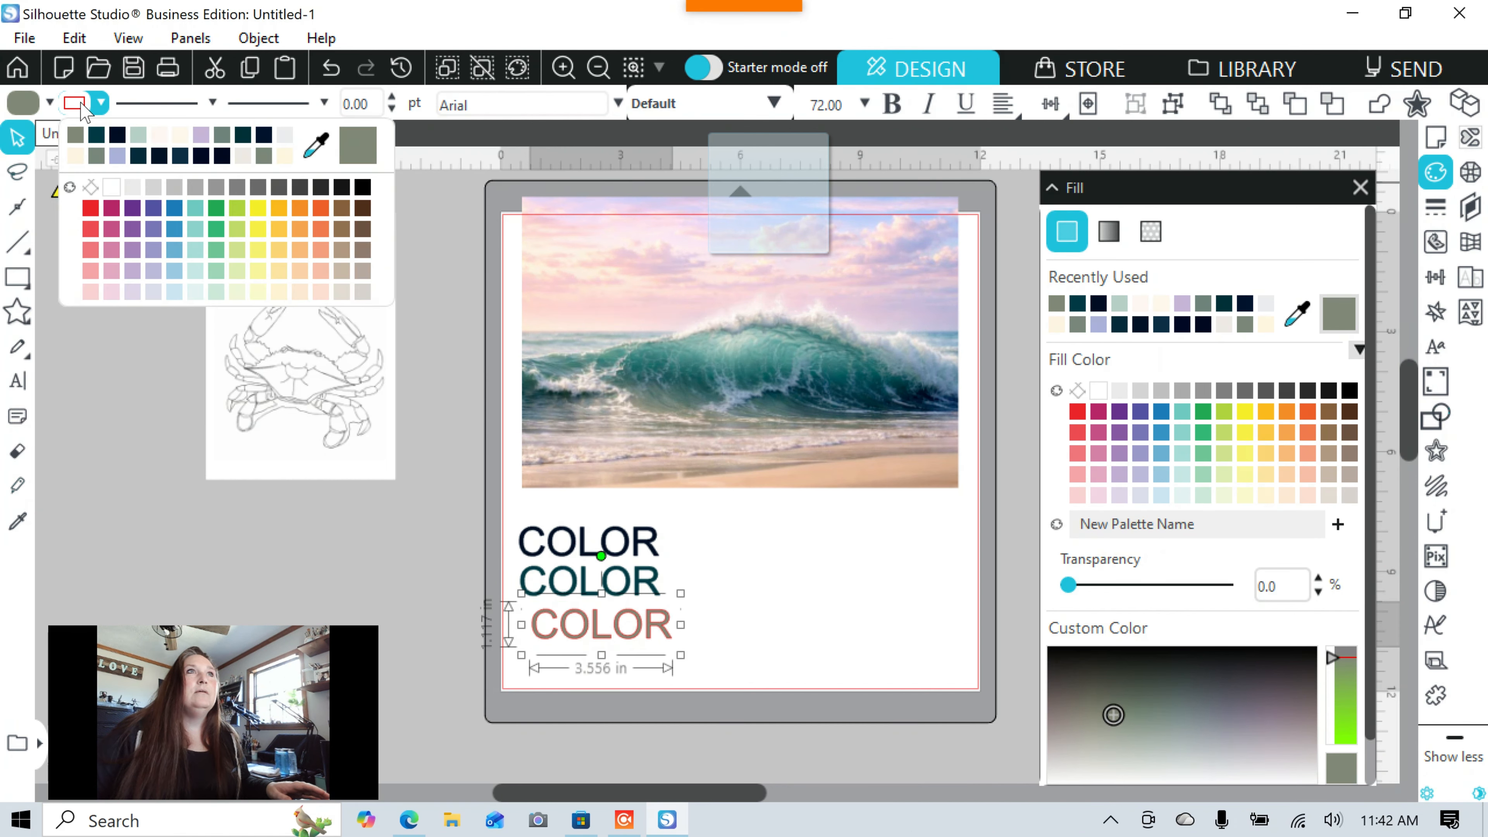
{"action": "left_click", "coordinate": [77, 140]}
{"action": "left_click", "coordinate": [641, 630]}
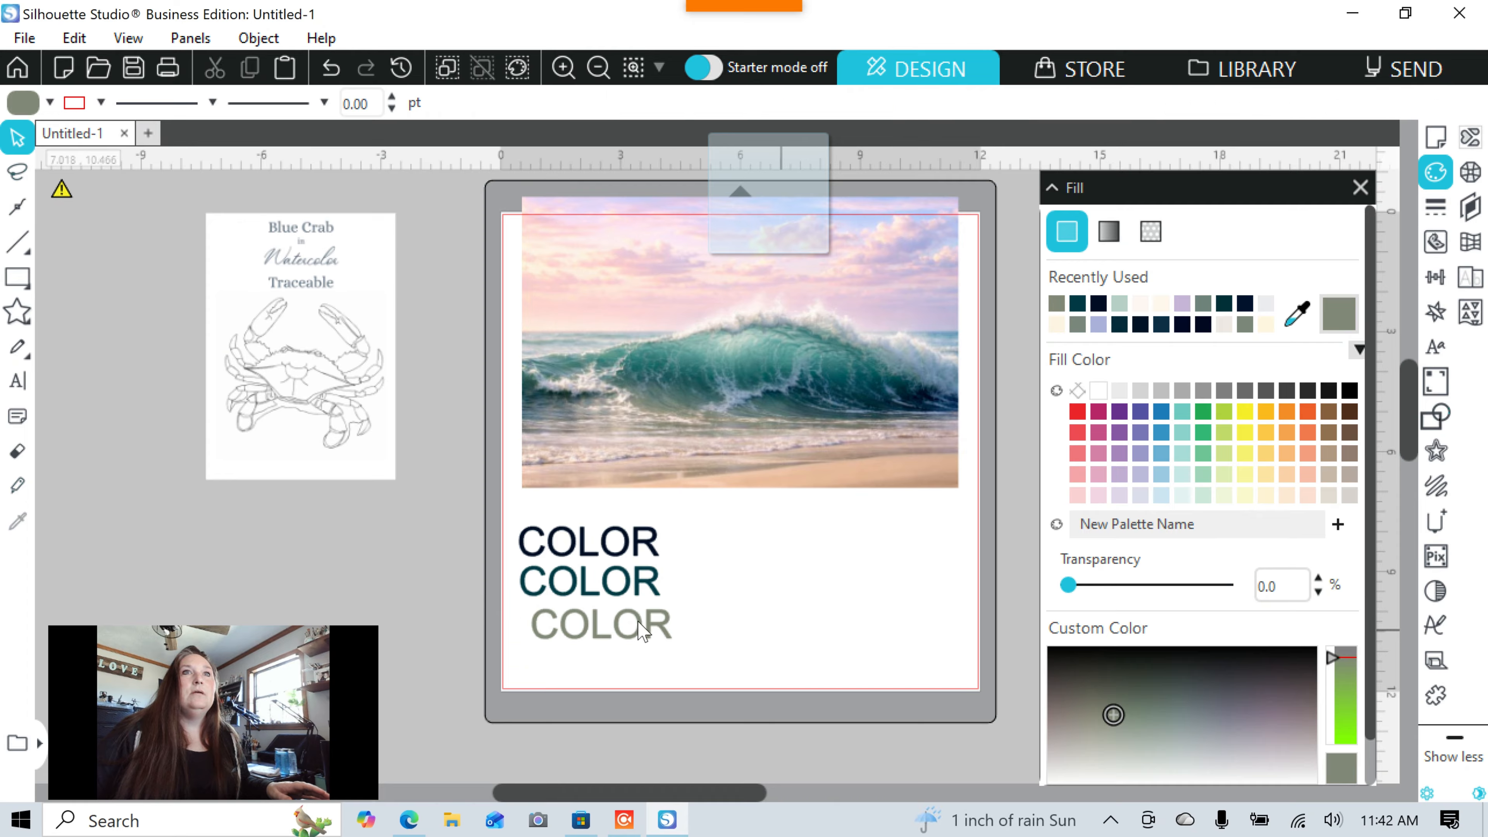
{"action": "left_click_drag", "start_coordinate": [568, 645], "coordinate": [560, 631]}
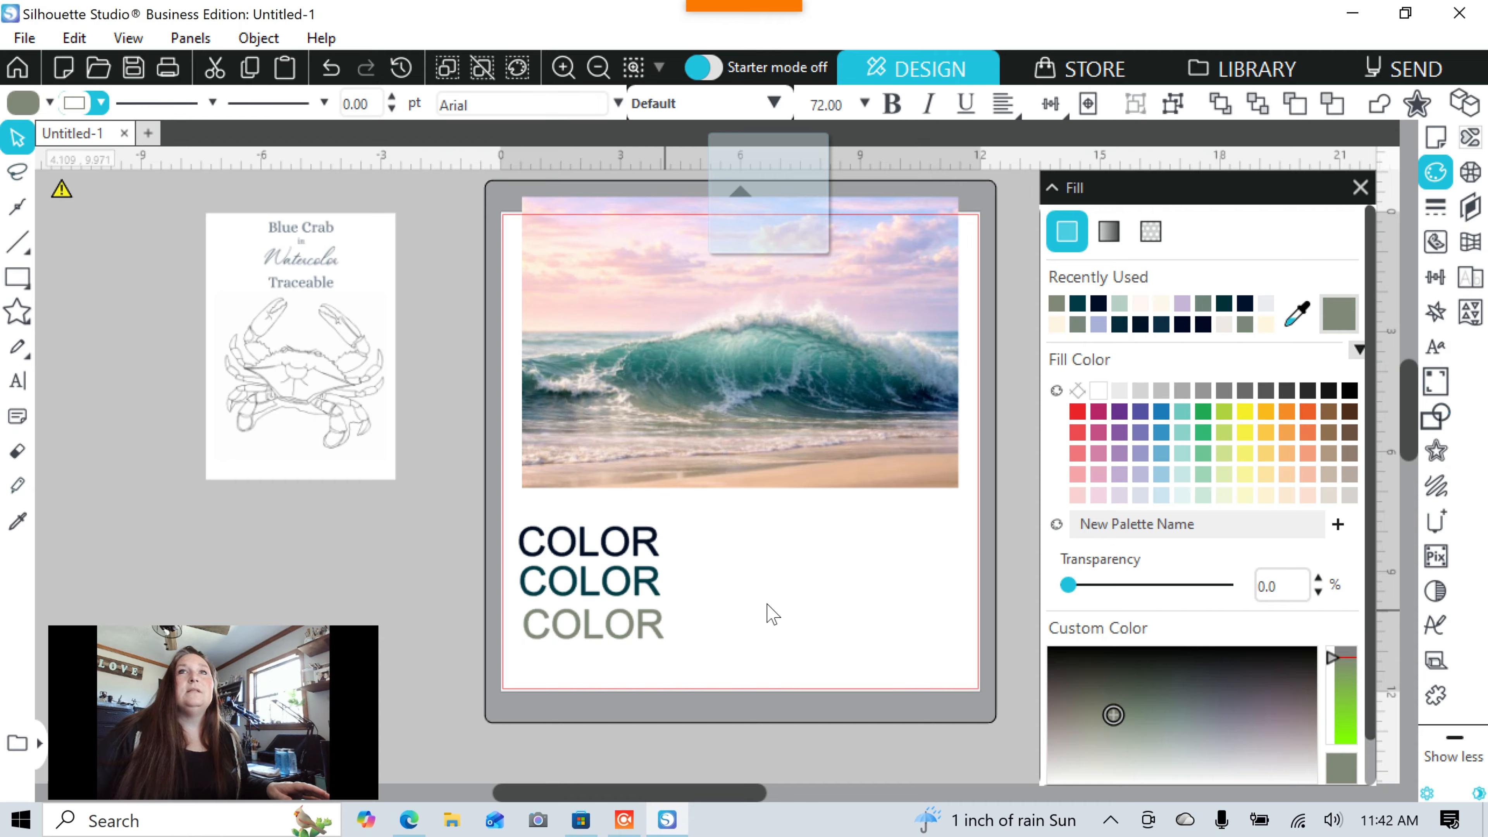
Sample lavender from the photo's sky and type 'COLOR' to the right of the stack.
{"action": "left_click", "coordinate": [1300, 320]}
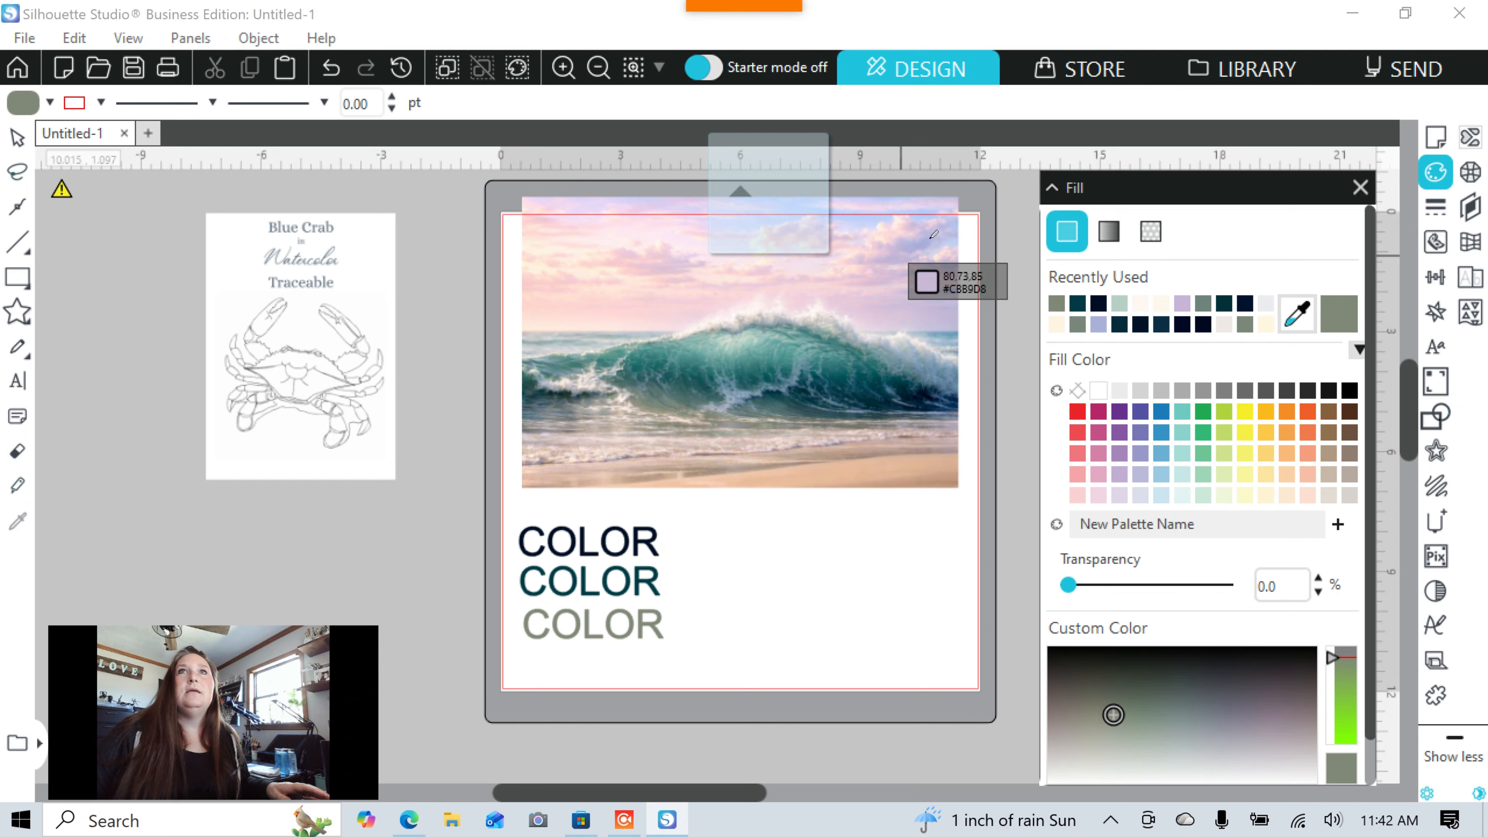
{"action": "left_click", "coordinate": [927, 247]}
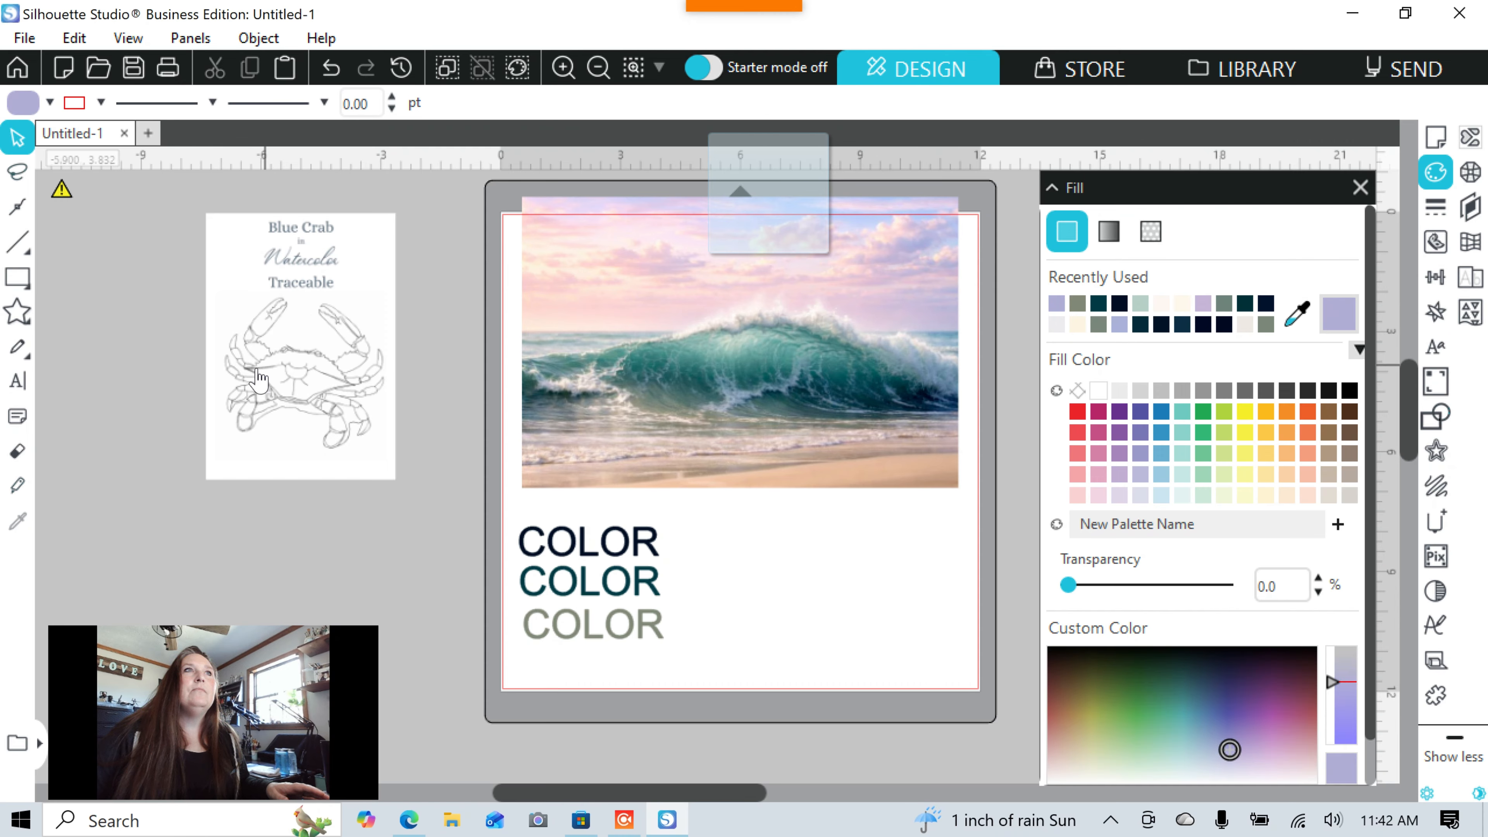
{"action": "left_click", "coordinate": [23, 382]}
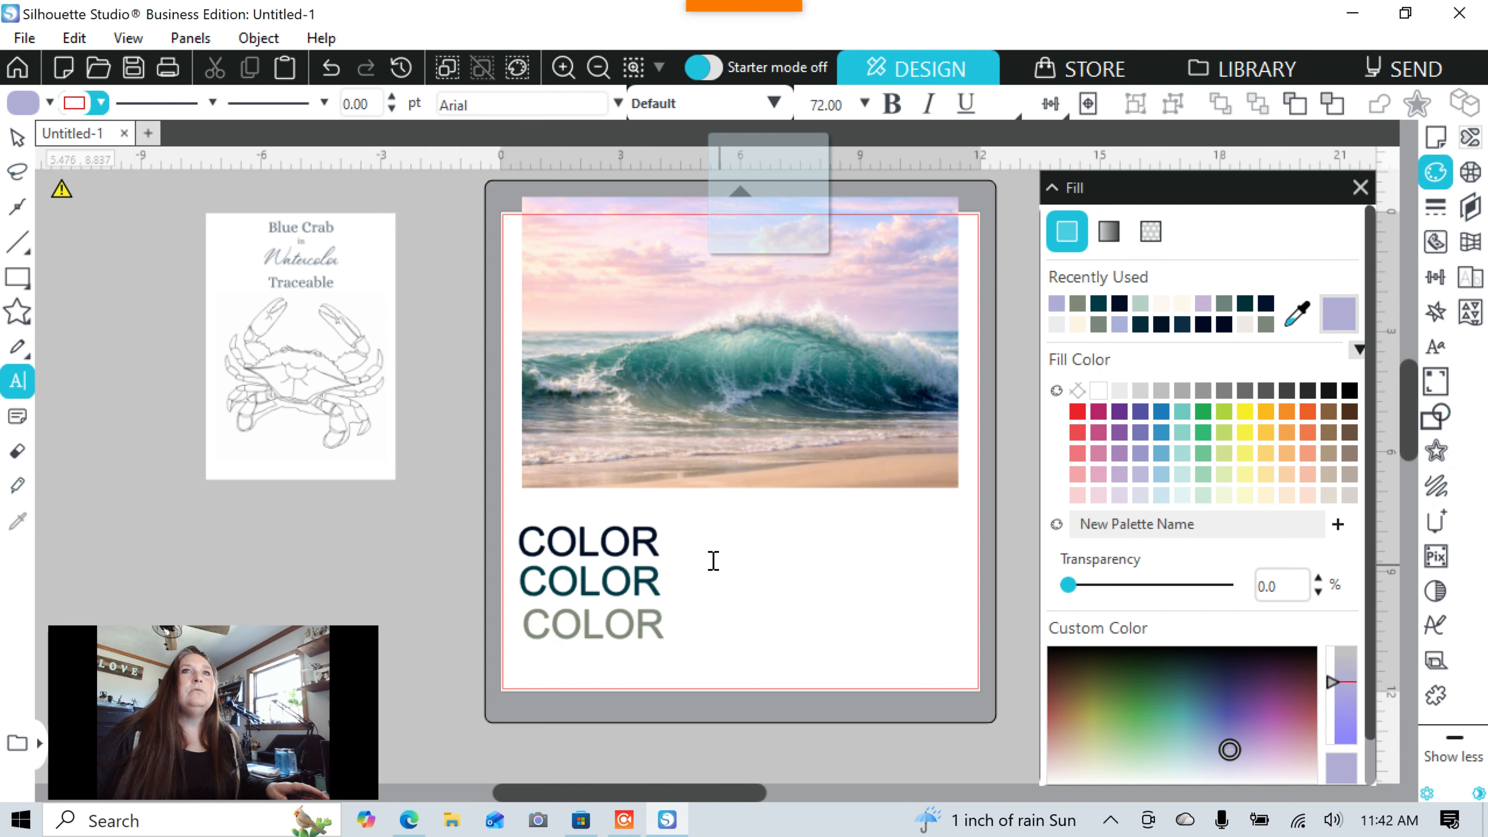
{"action": "left_click", "coordinate": [711, 533]}
{"action": "type", "text": "CO"}
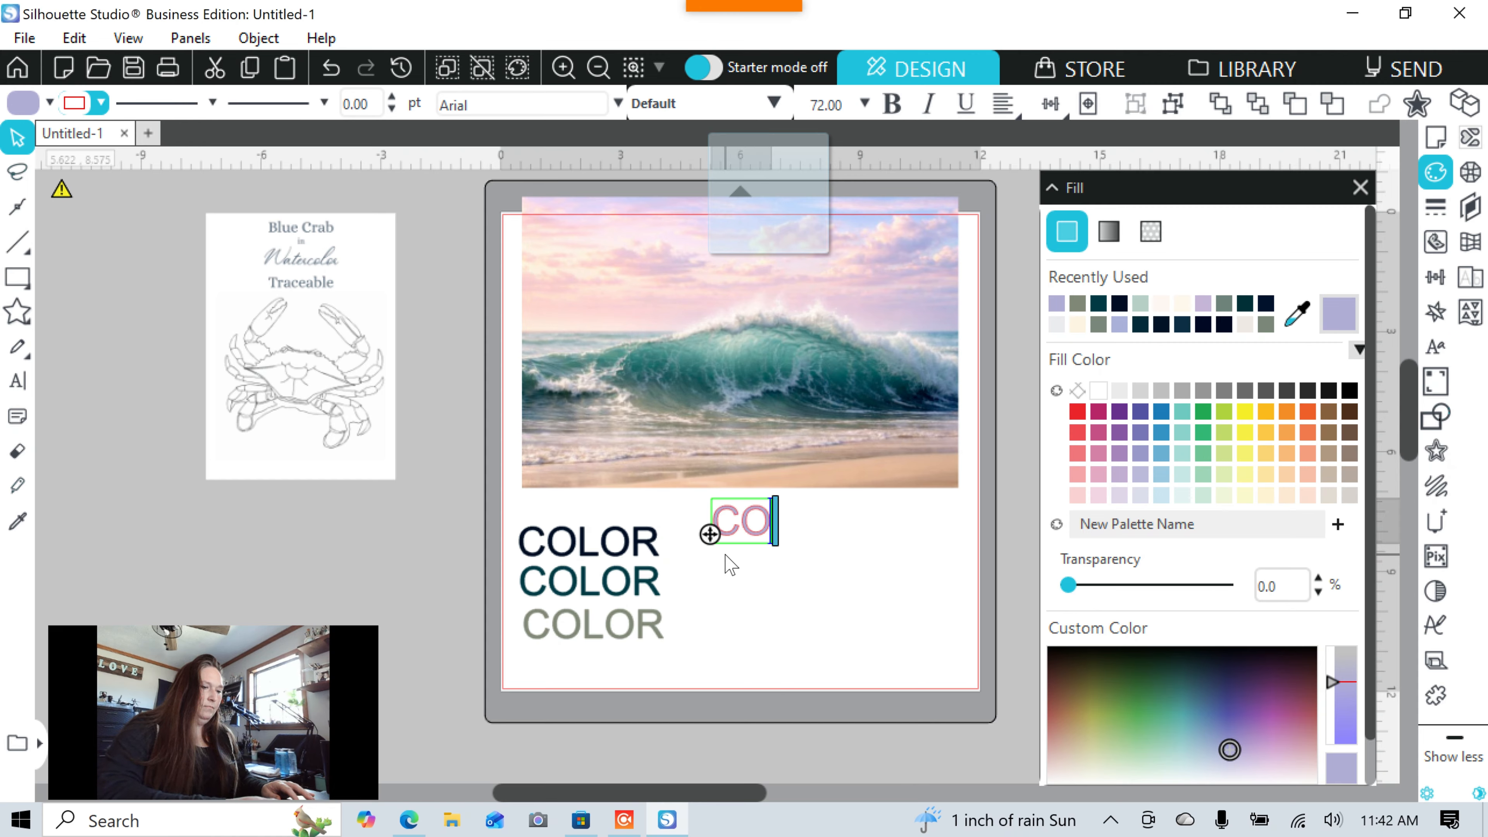
{"action": "type", "text": "LOR"}
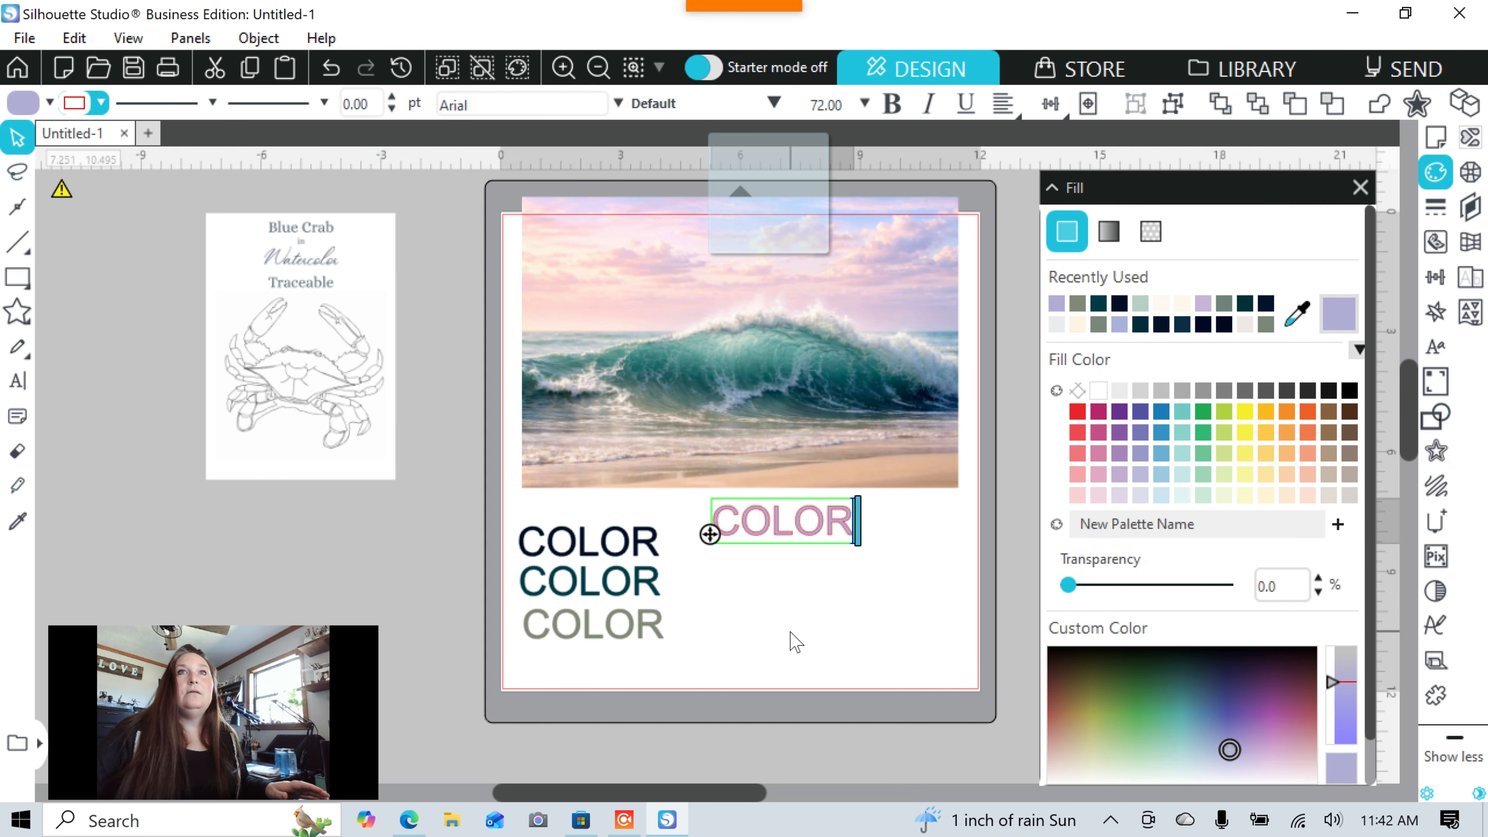
Apply the lavender outline to the new 'COLOR' and lower it slightly.
{"action": "left_click", "coordinate": [795, 642]}
{"action": "left_click", "coordinate": [787, 532]}
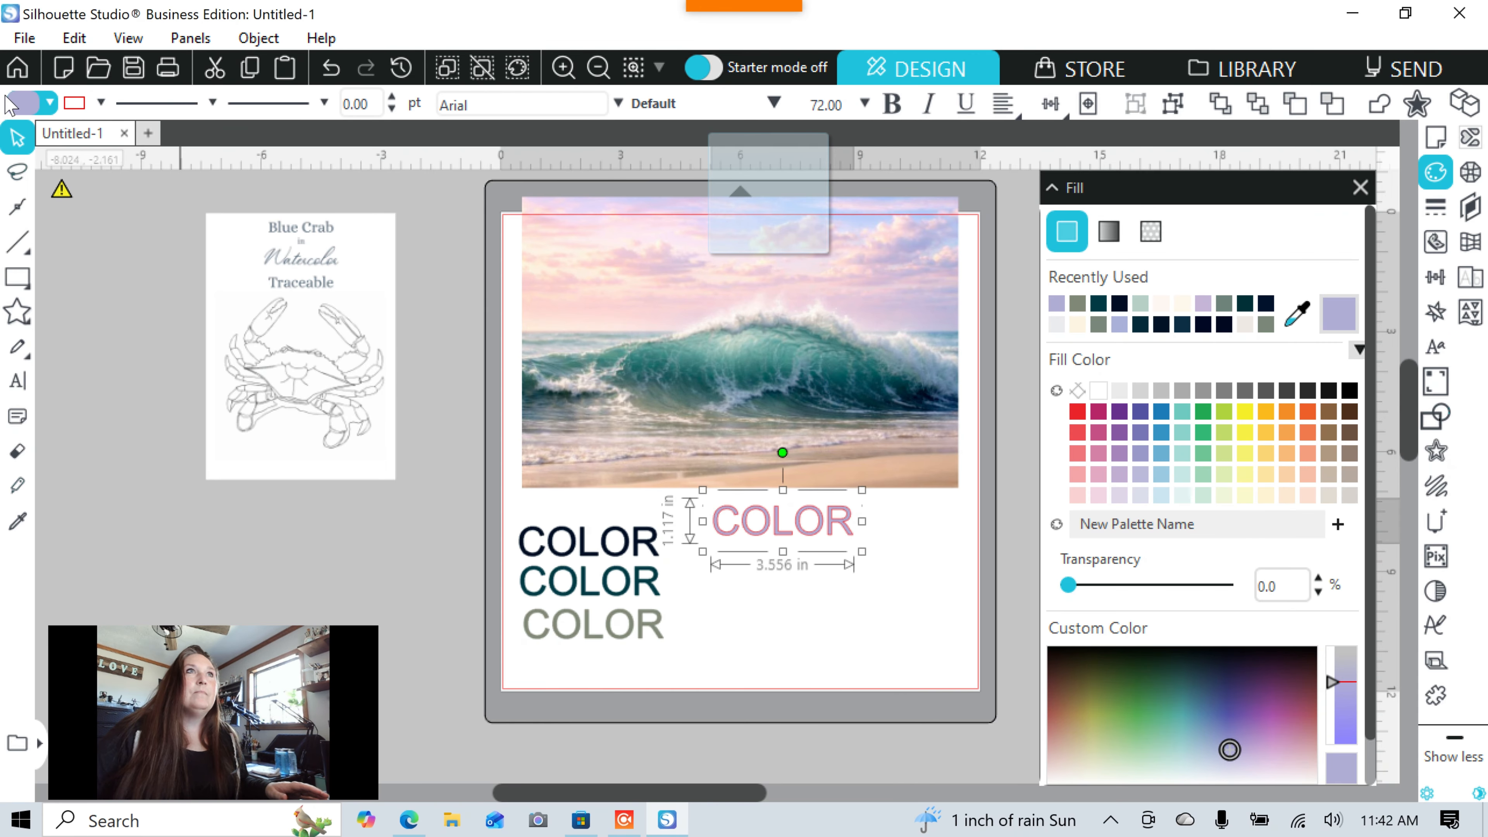
{"action": "left_click", "coordinate": [71, 108]}
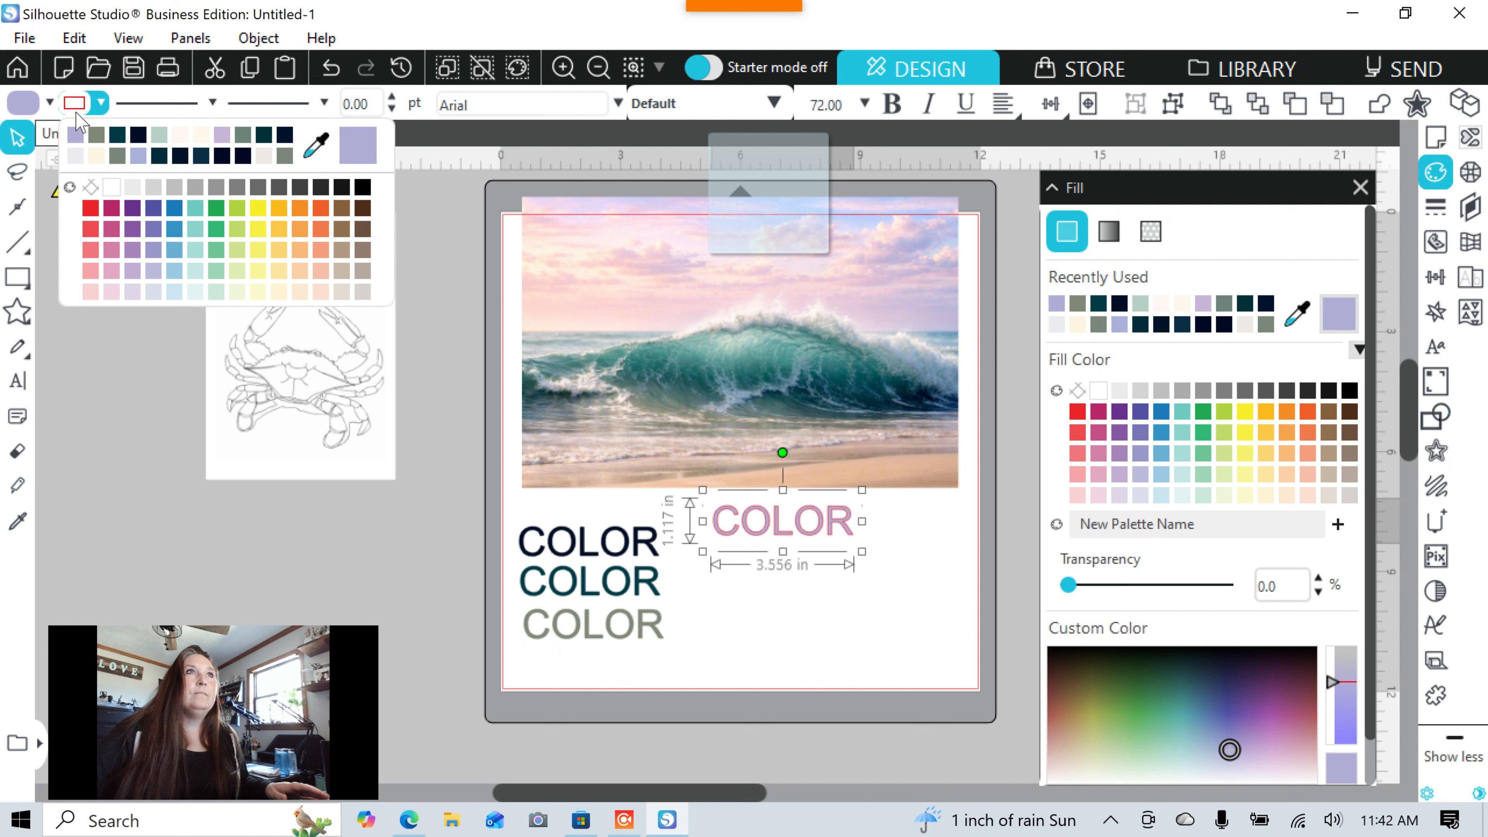
{"action": "left_click", "coordinate": [76, 136]}
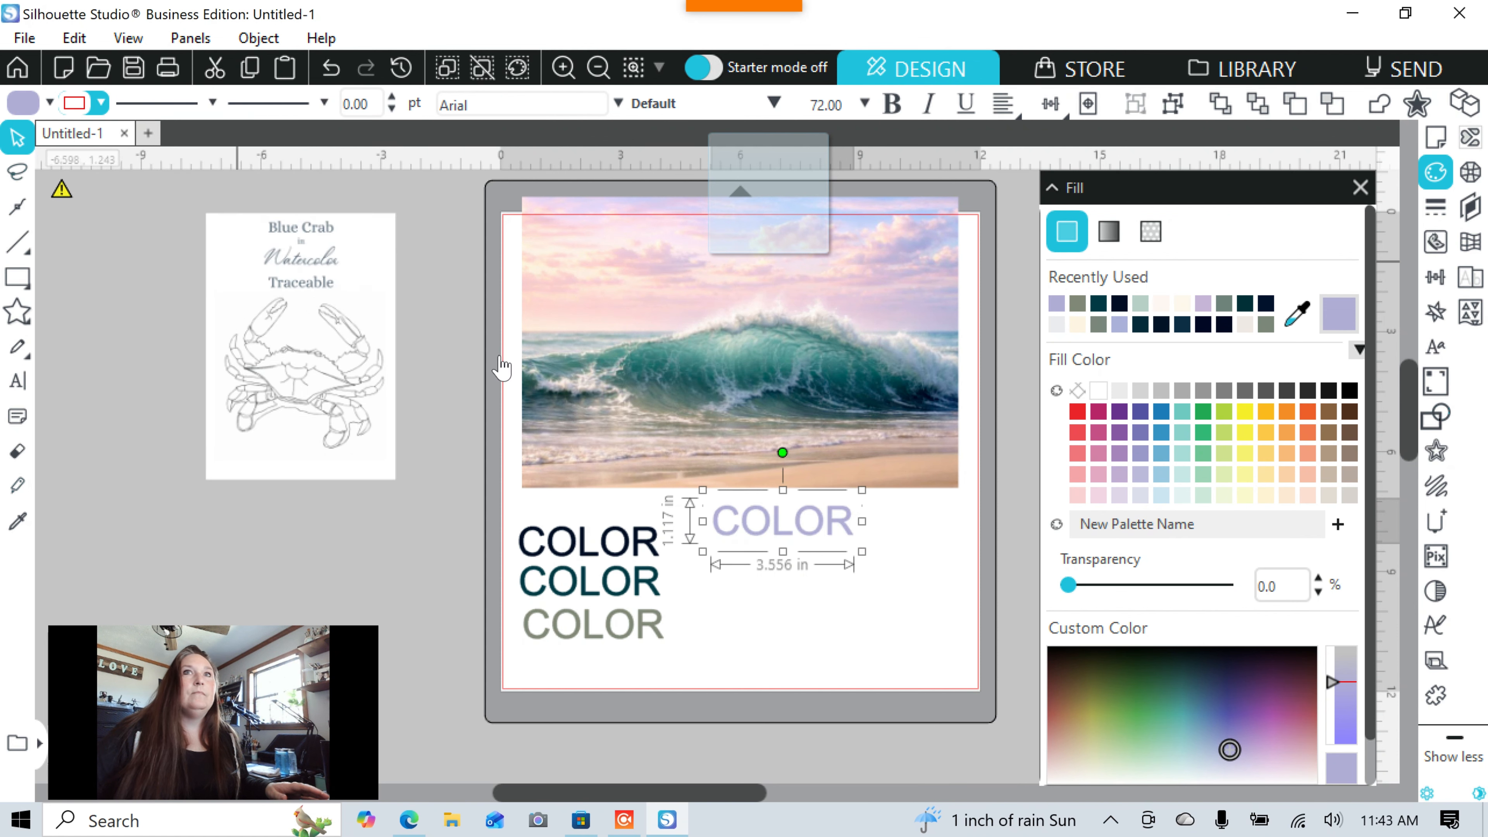
{"action": "left_click", "coordinate": [857, 608]}
{"action": "left_click_drag", "start_coordinate": [808, 538], "coordinate": [807, 554]}
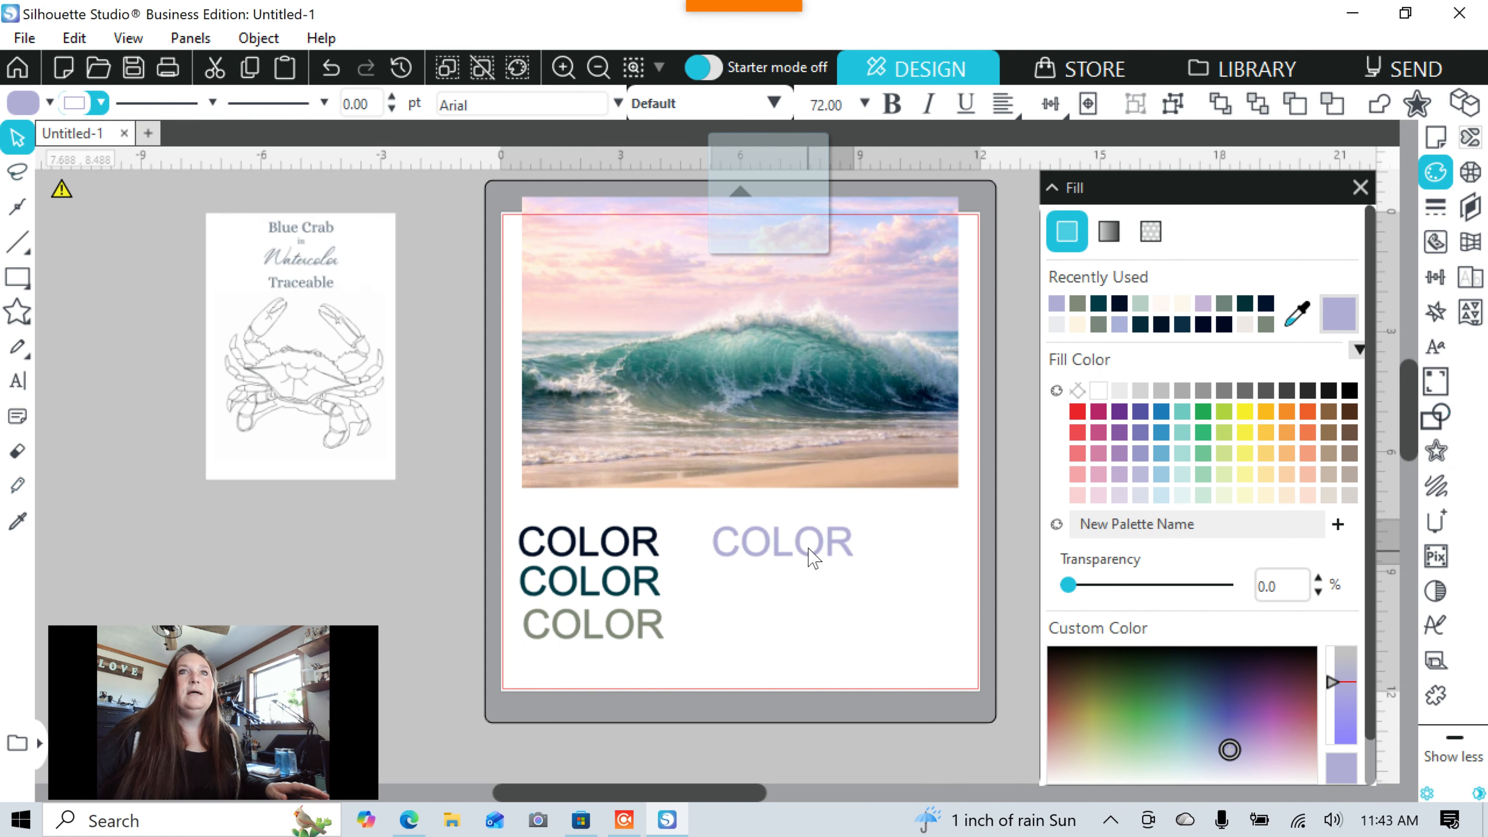
{"action": "left_click", "coordinate": [808, 594]}
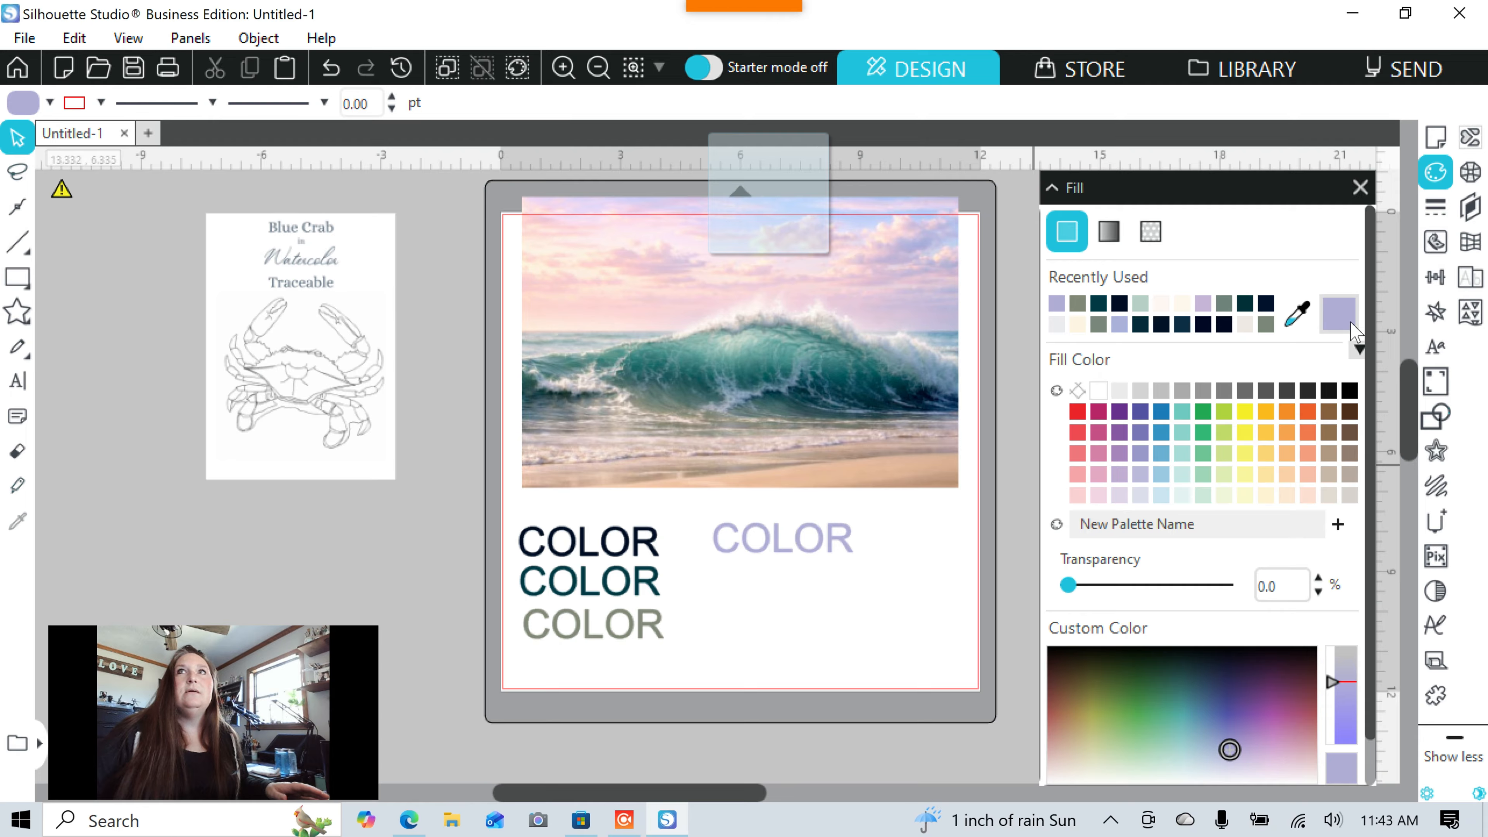
Sample a pale pink from the wave photo and type 'COLOR' below the lavender word.
{"action": "left_click", "coordinate": [1290, 320]}
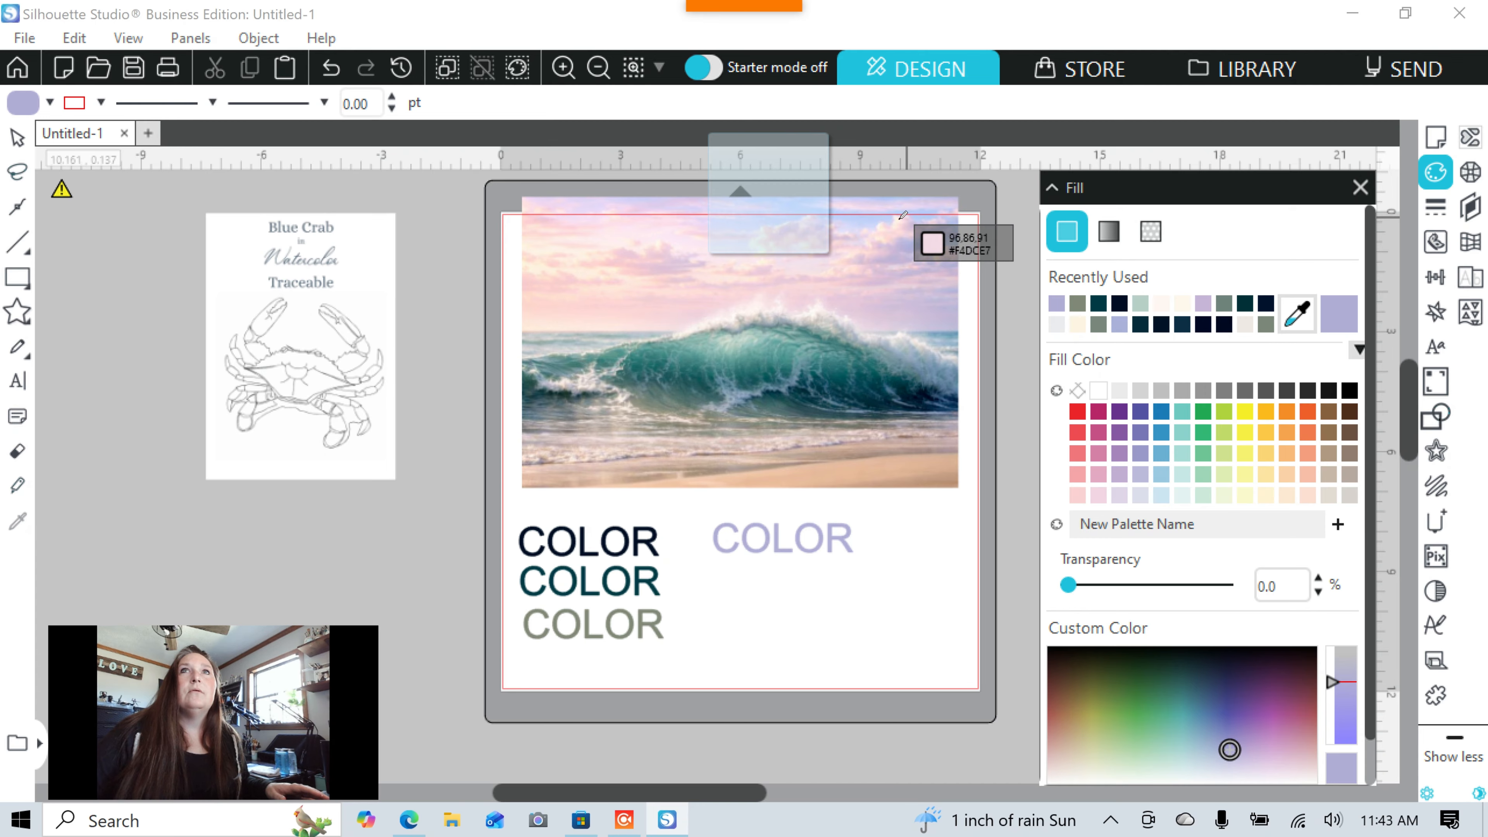
{"action": "left_click", "coordinate": [765, 231]}
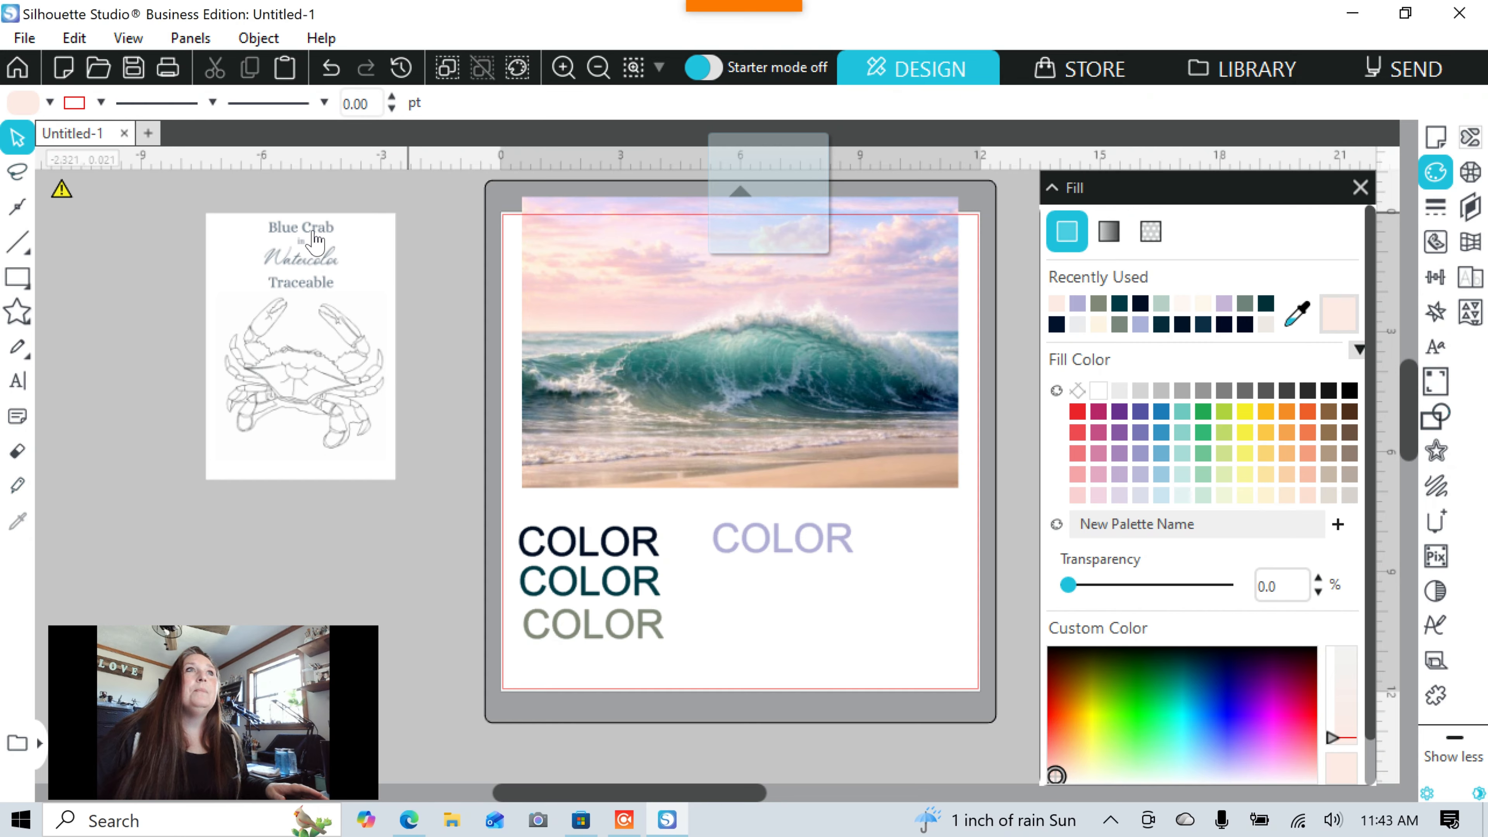
{"action": "left_click", "coordinate": [26, 393]}
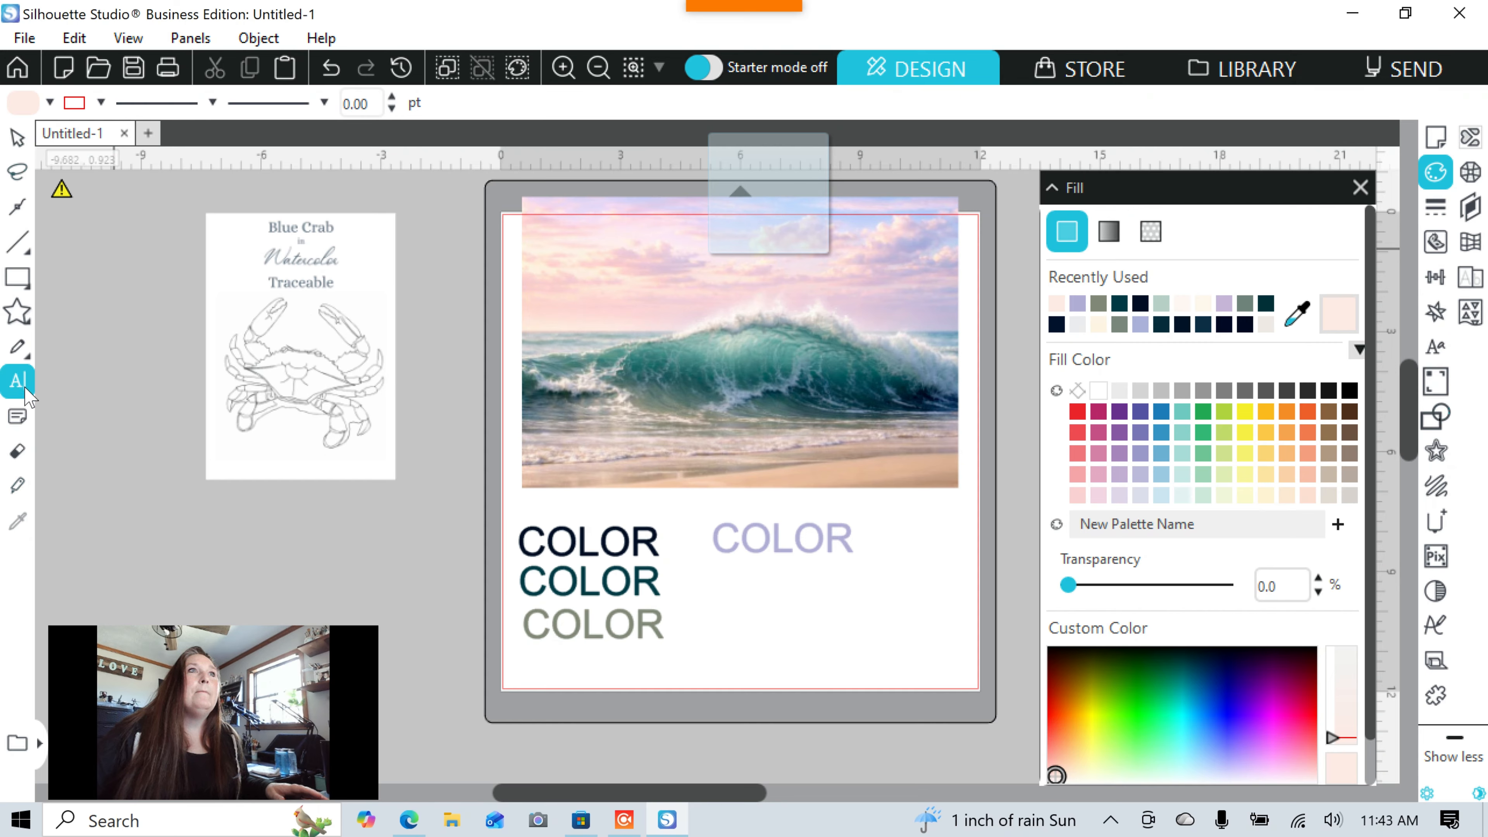
{"action": "left_click", "coordinate": [721, 598]}
{"action": "type", "text": "C"}
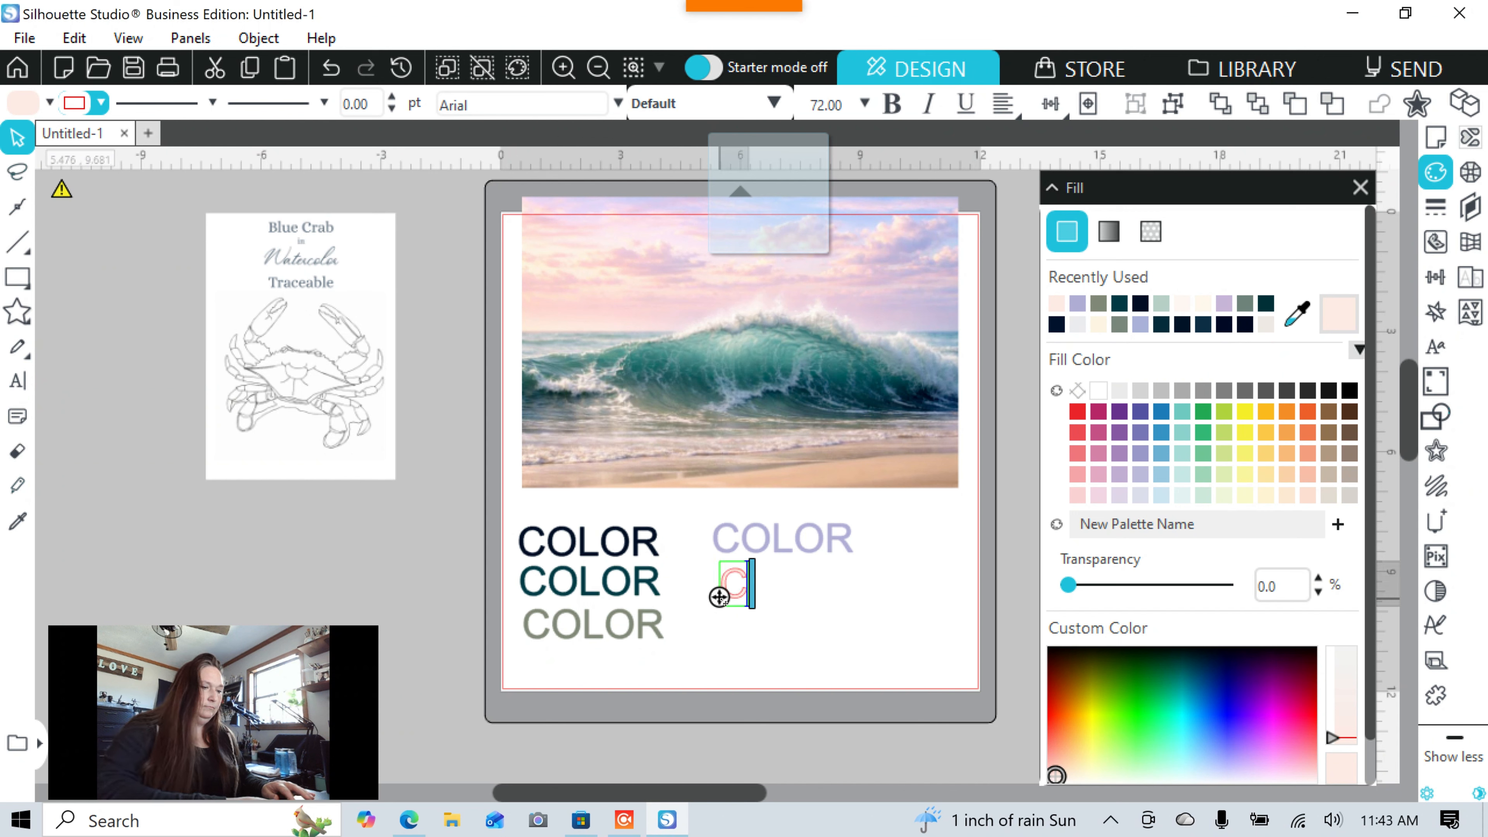
{"action": "type", "text": "OLOR"}
Give the new 'COLOR' a pale pink outline and move it onto the wave photo.
{"action": "left_click", "coordinate": [742, 630]}
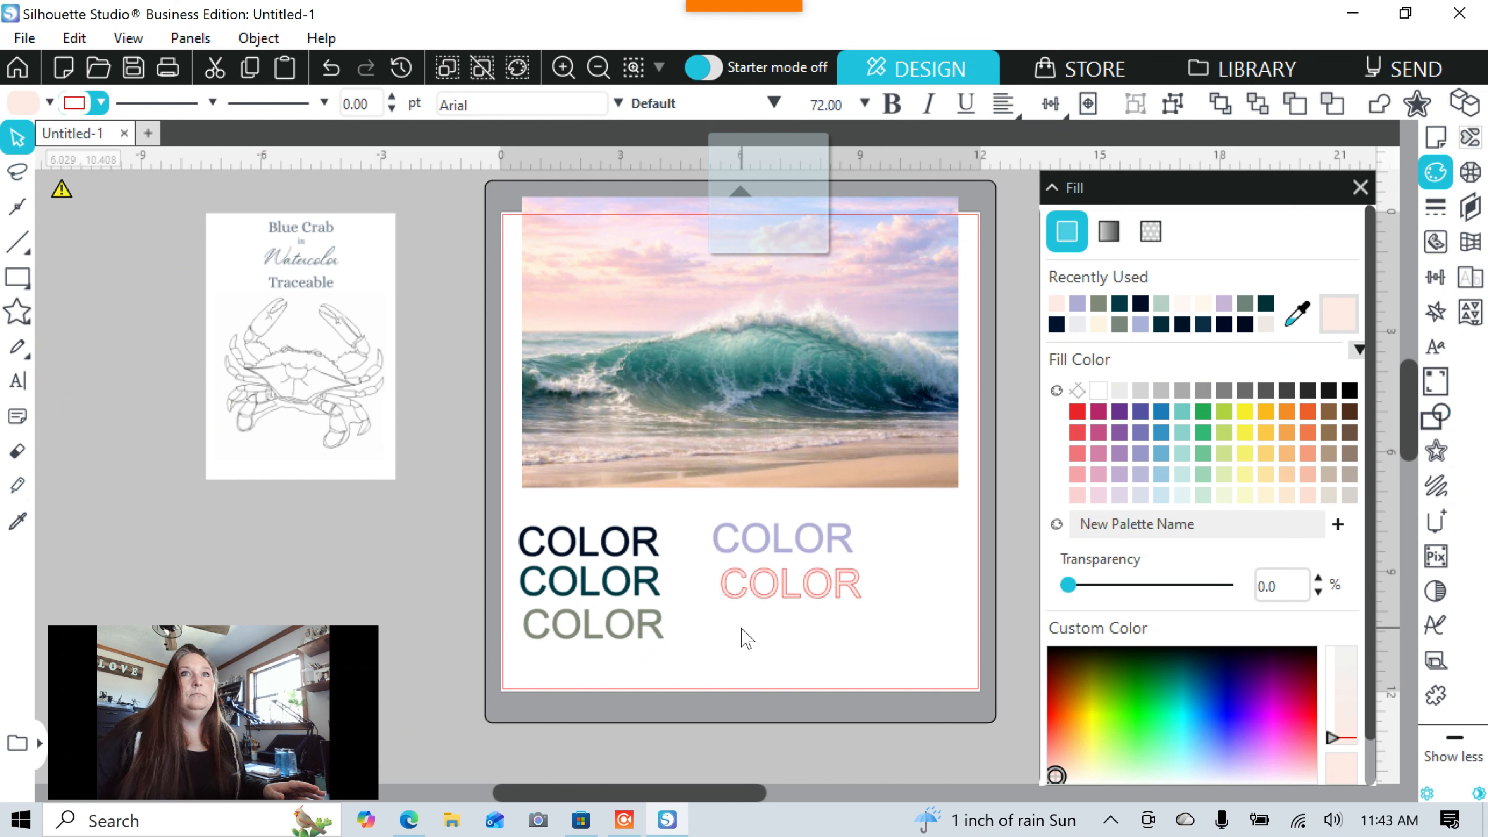
{"action": "left_click", "coordinate": [760, 607]}
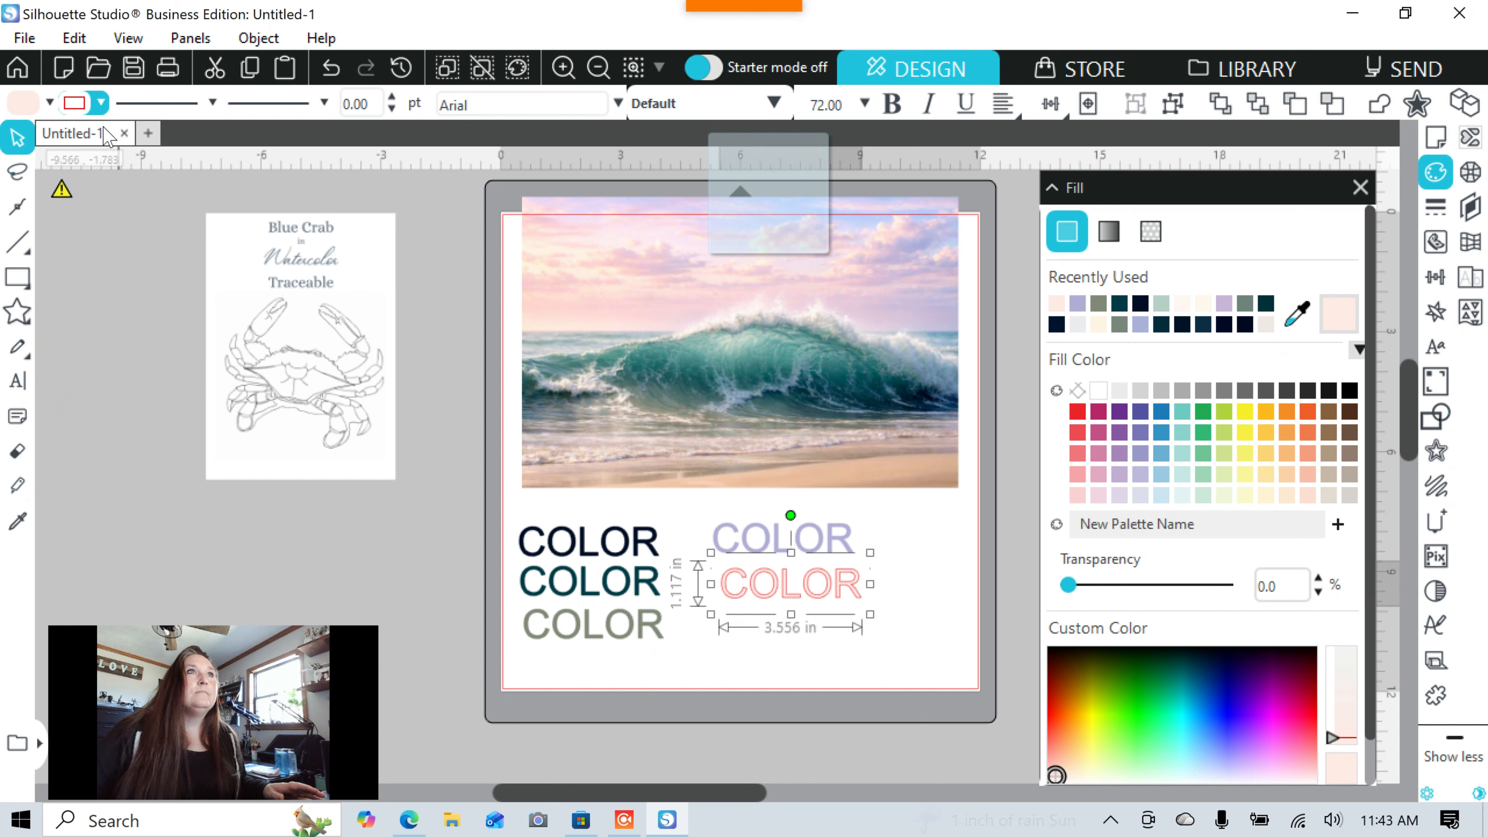
{"action": "left_click", "coordinate": [80, 108]}
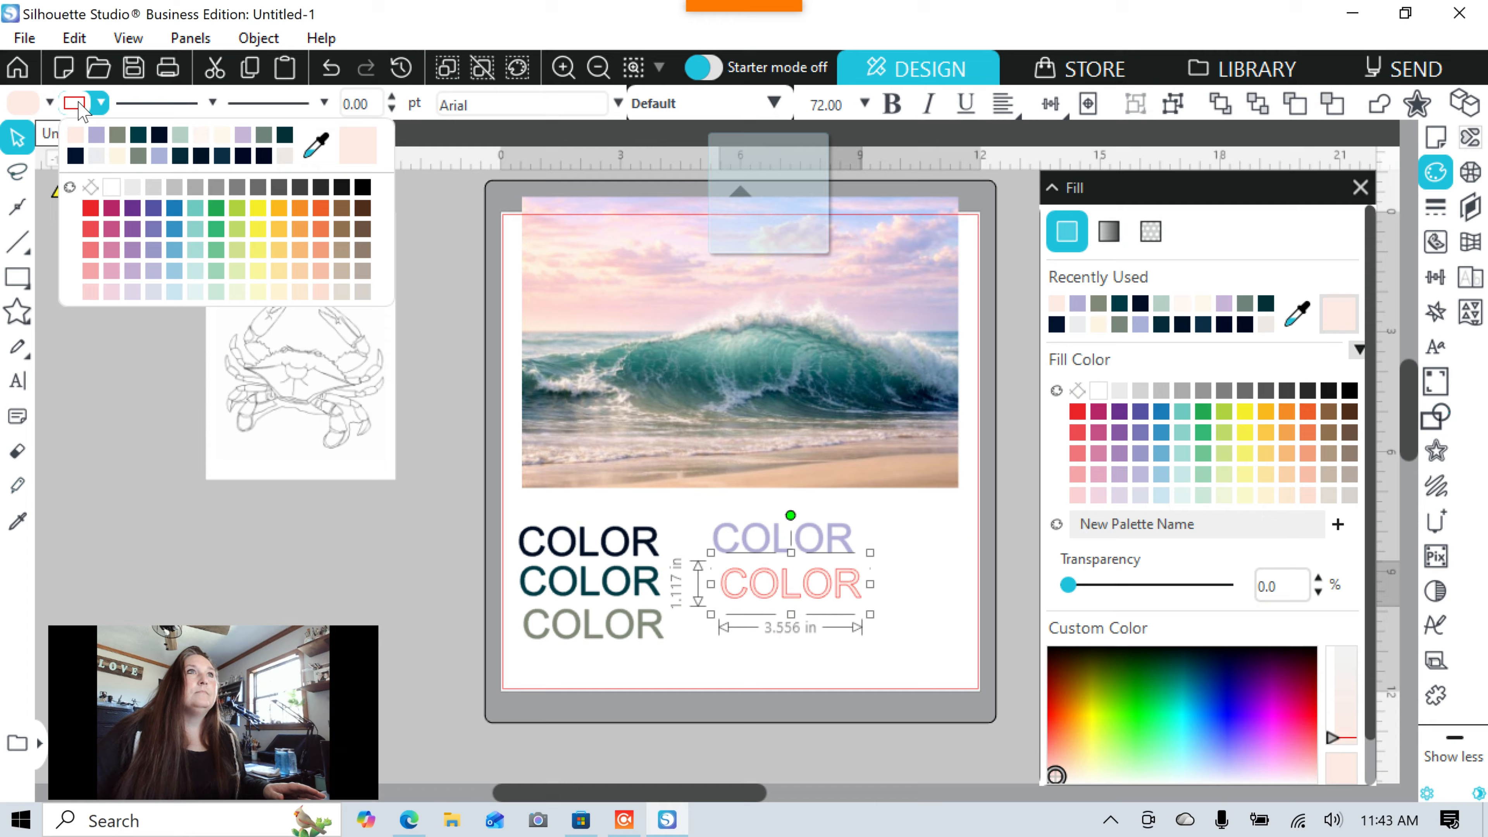
{"action": "left_click", "coordinate": [72, 137]}
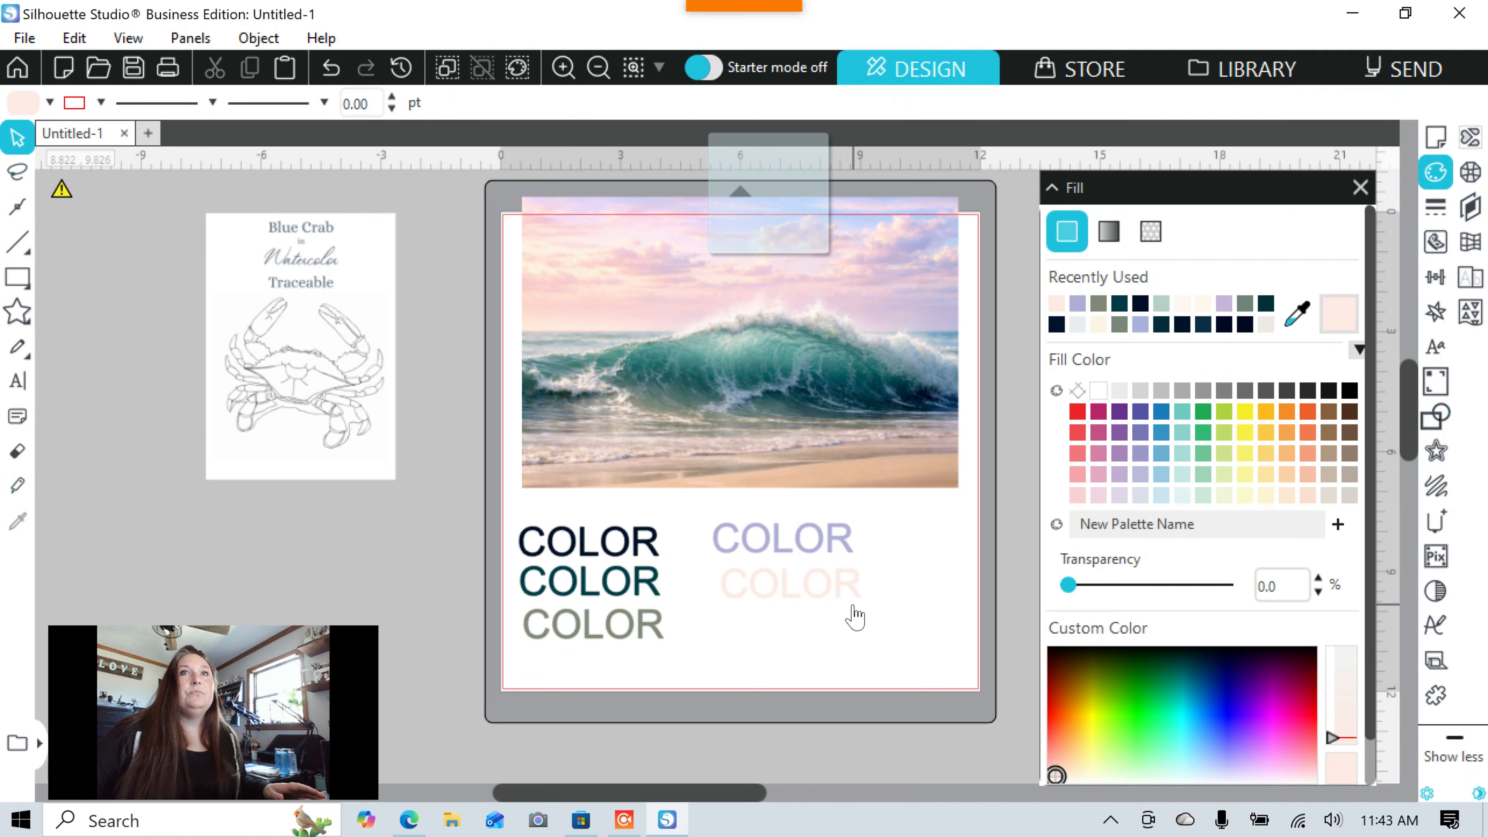
{"action": "left_click_drag", "start_coordinate": [844, 586], "coordinate": [915, 378]}
Move the pale pink COLOR from the wave back beneath the lavender COLOR, then begin sampling a wave colour.
{"action": "left_click", "coordinate": [913, 376]}
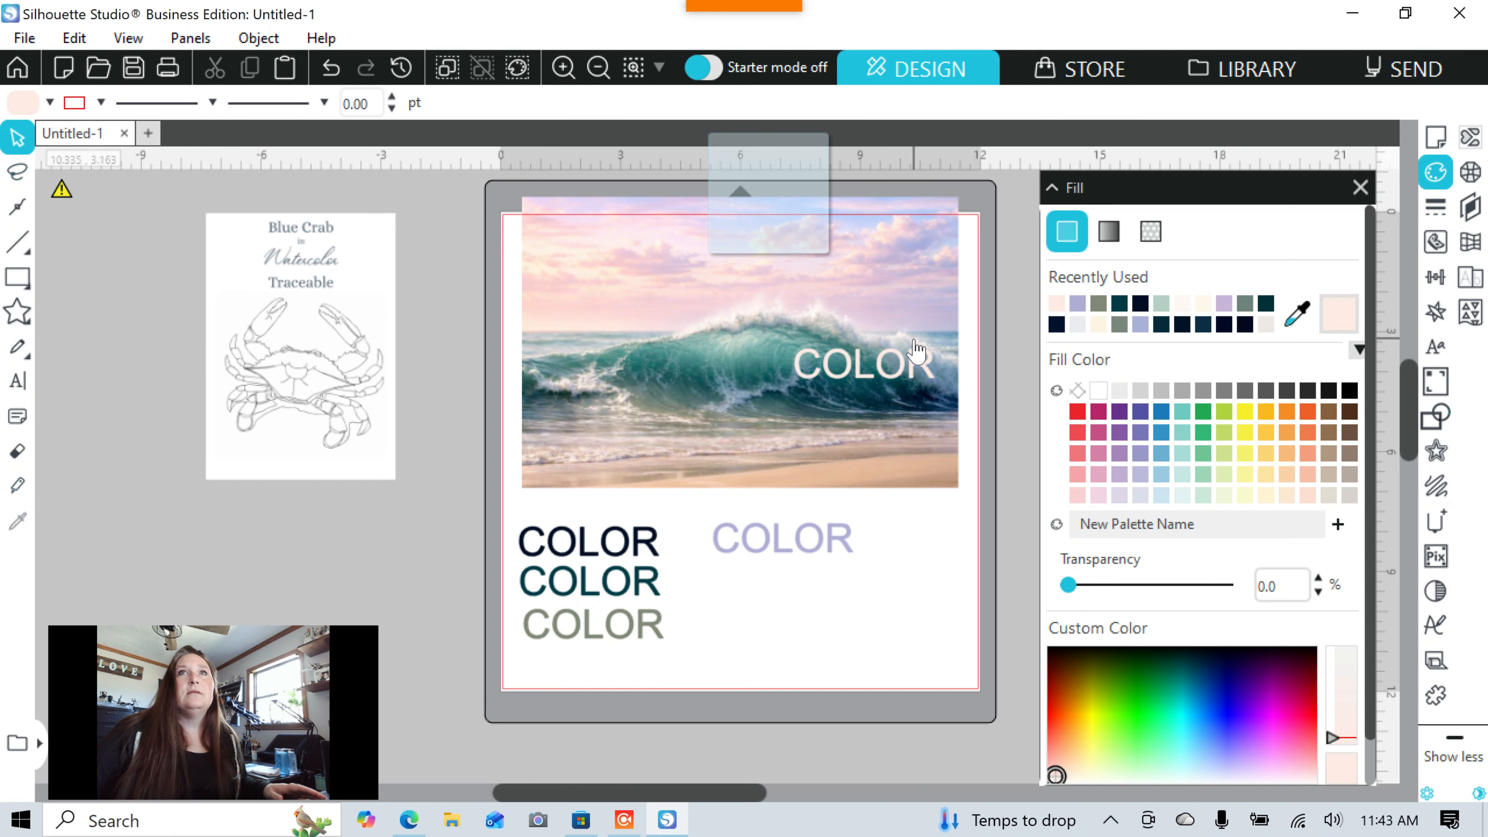
{"action": "left_click", "coordinate": [916, 375]}
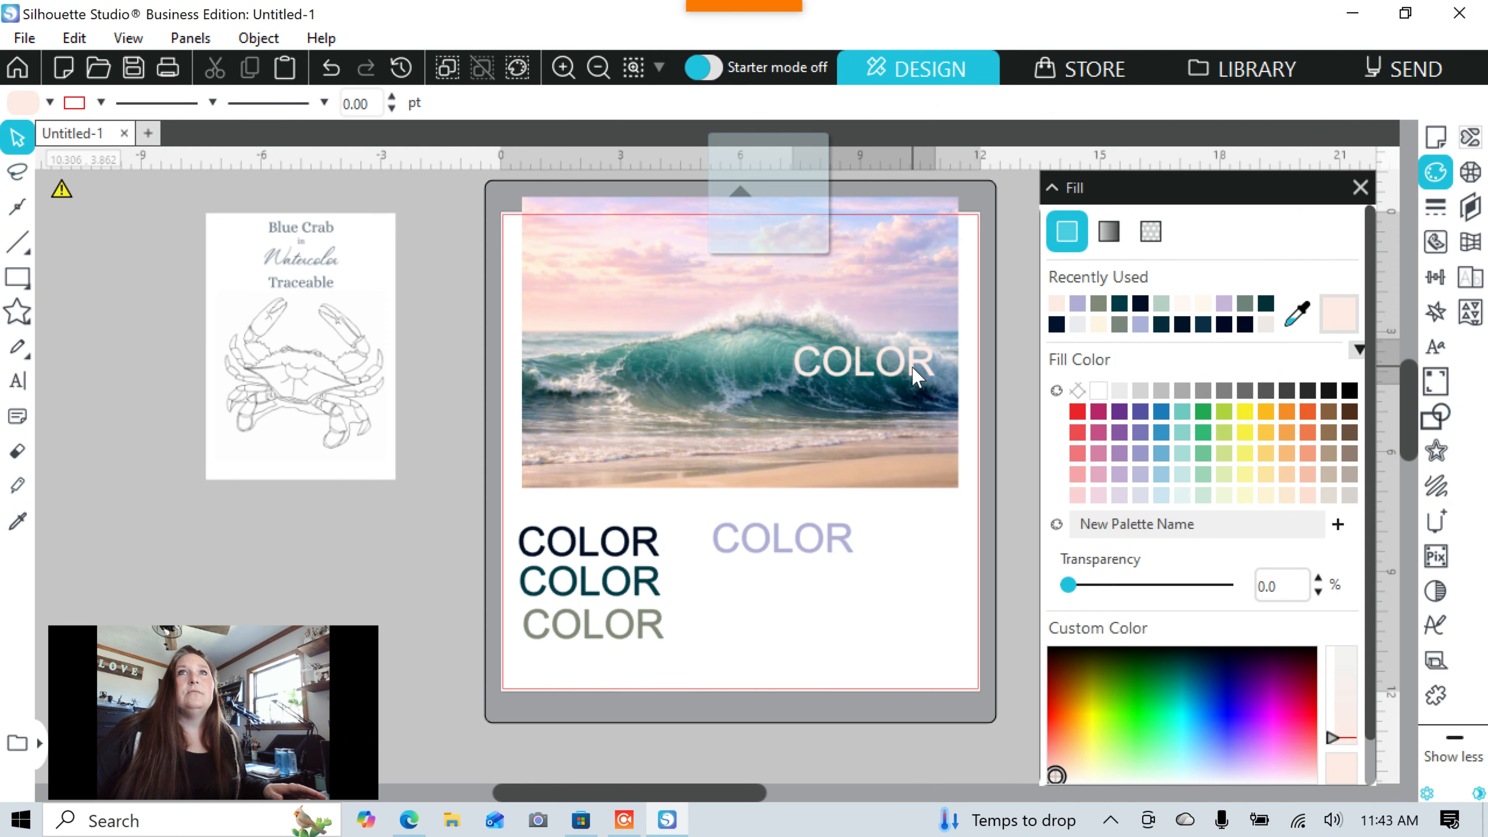
{"action": "left_click_drag", "start_coordinate": [914, 369], "coordinate": [841, 609]}
{"action": "left_click", "coordinate": [1298, 316]}
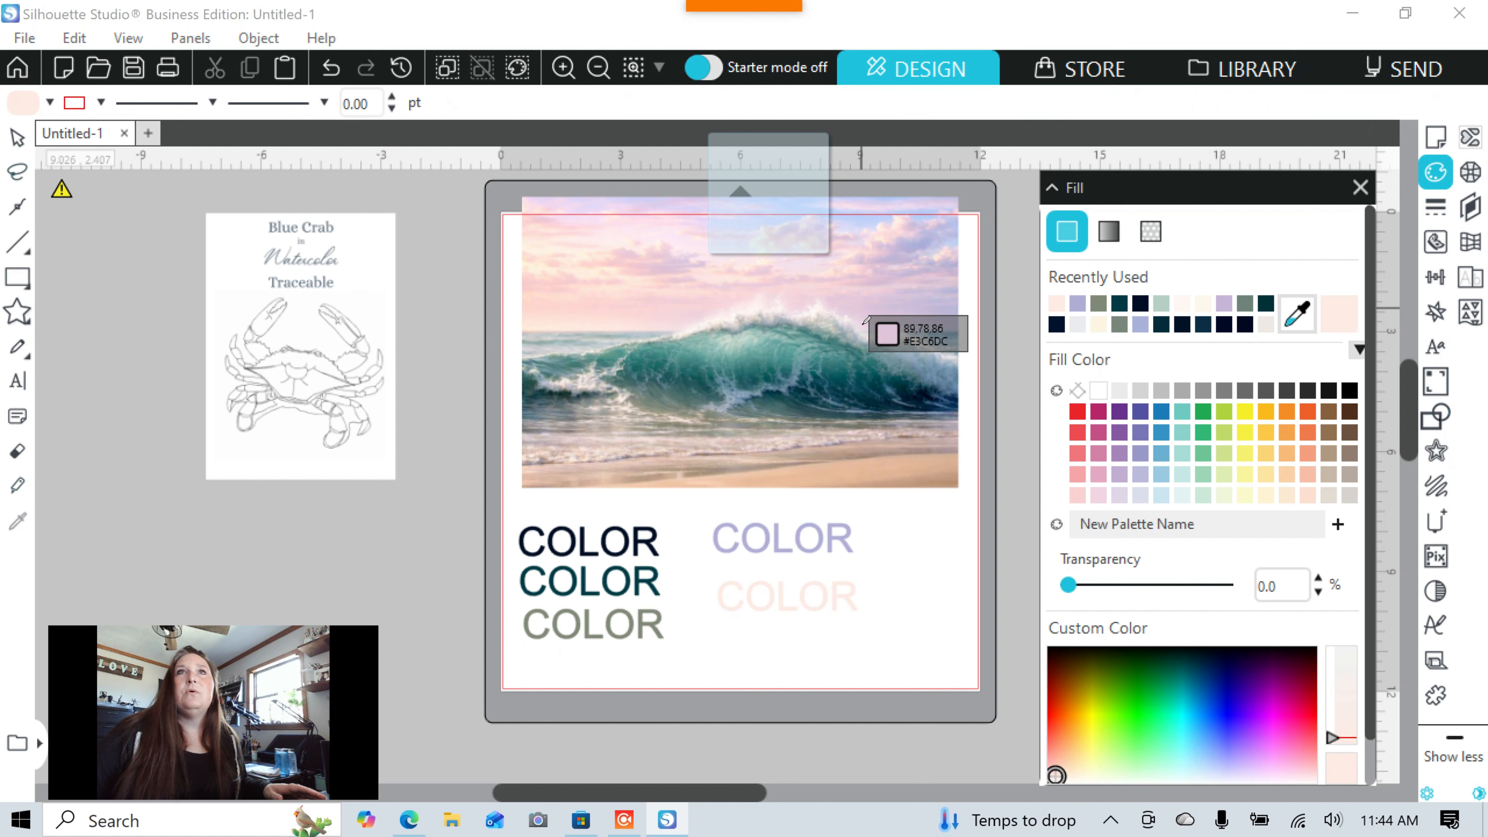
Sample a very pale tone from the wave and add a new 'COLOR' text below the pale pink one.
{"action": "left_click", "coordinate": [919, 337]}
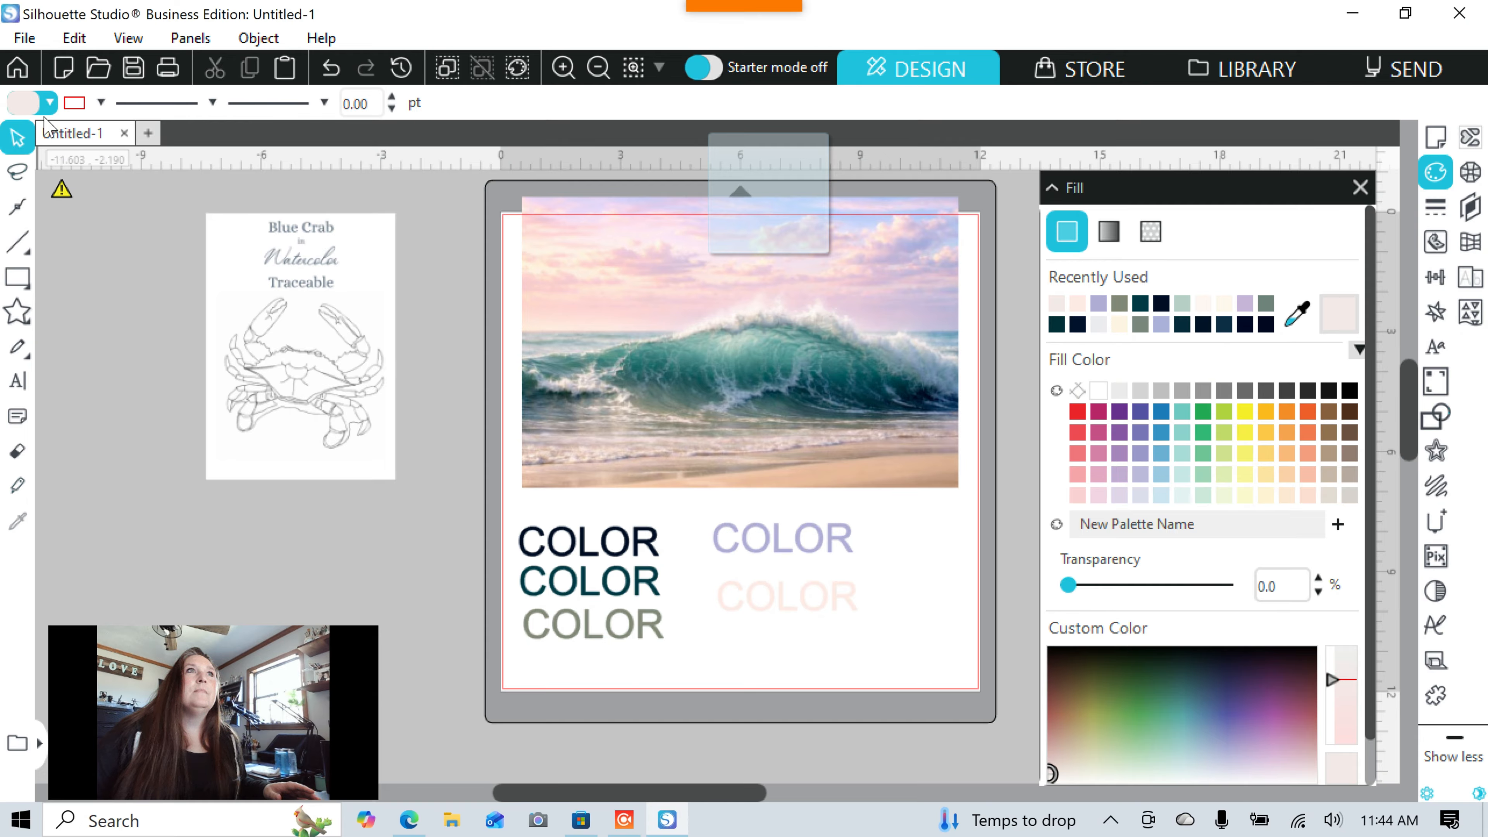
{"action": "left_click", "coordinate": [18, 384]}
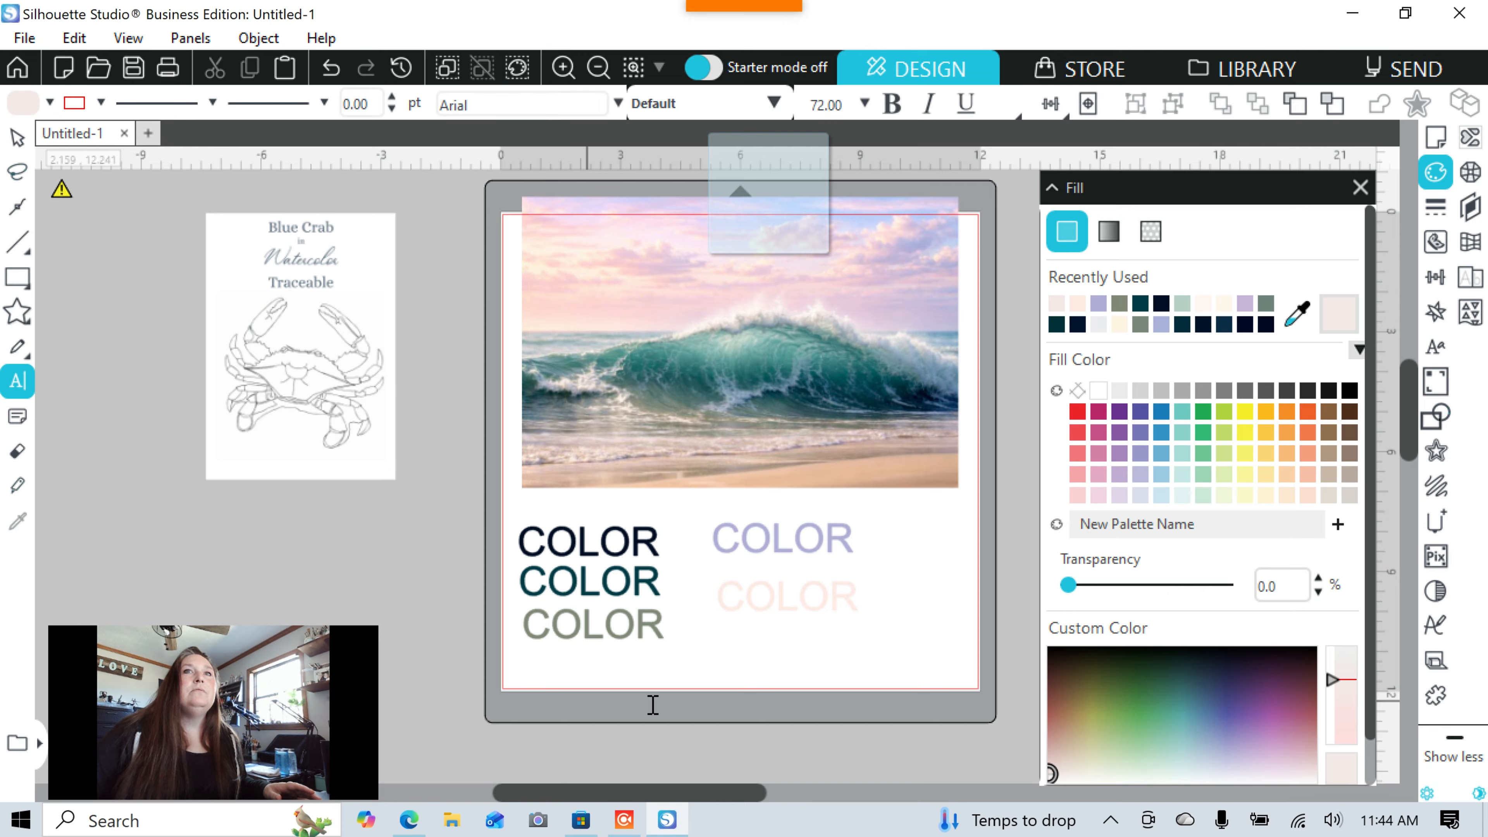
{"action": "left_click", "coordinate": [724, 661]}
{"action": "type", "text": "C"}
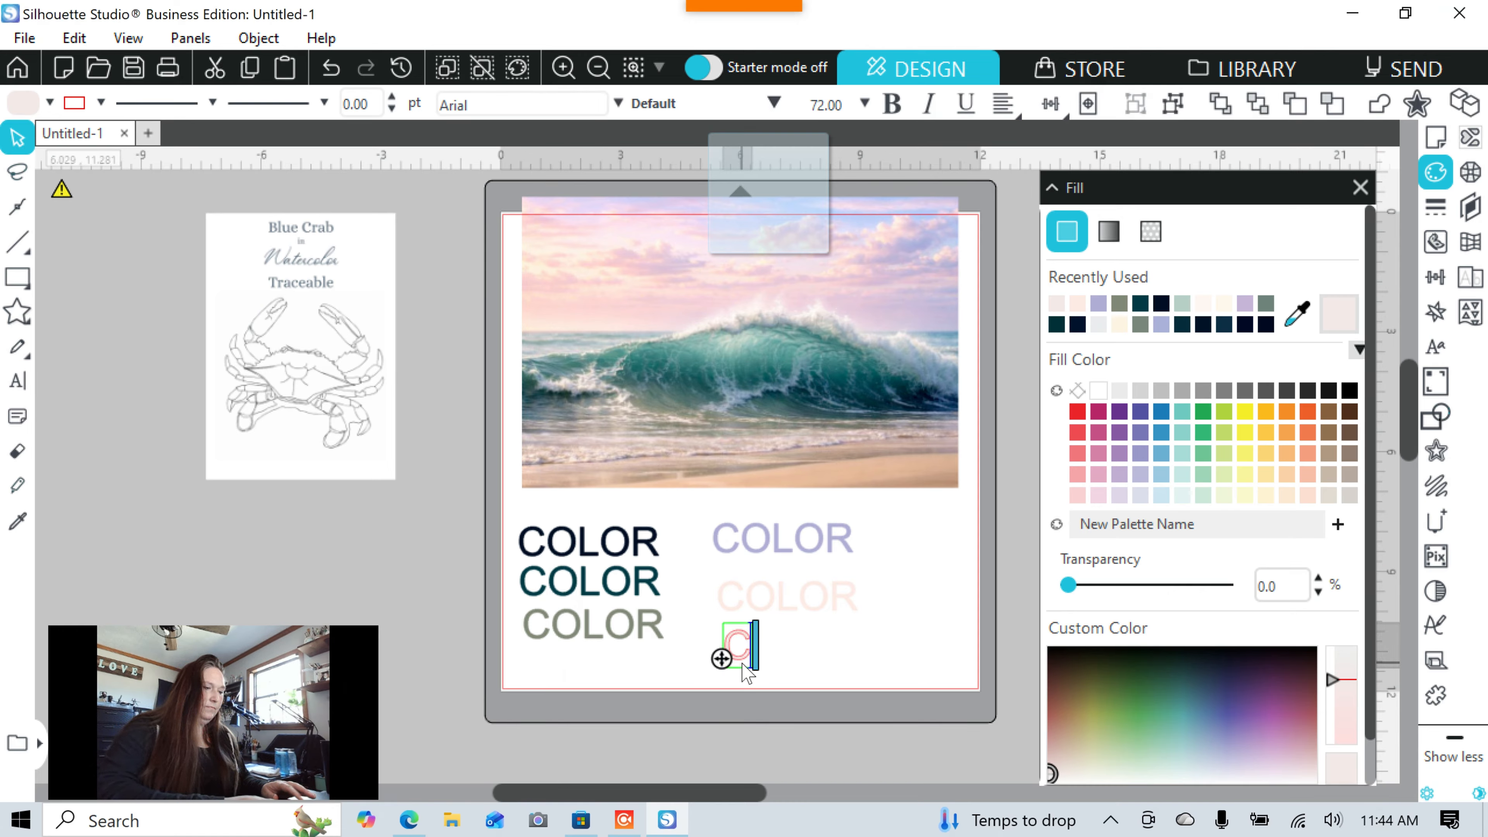
{"action": "type", "text": "OLOR"}
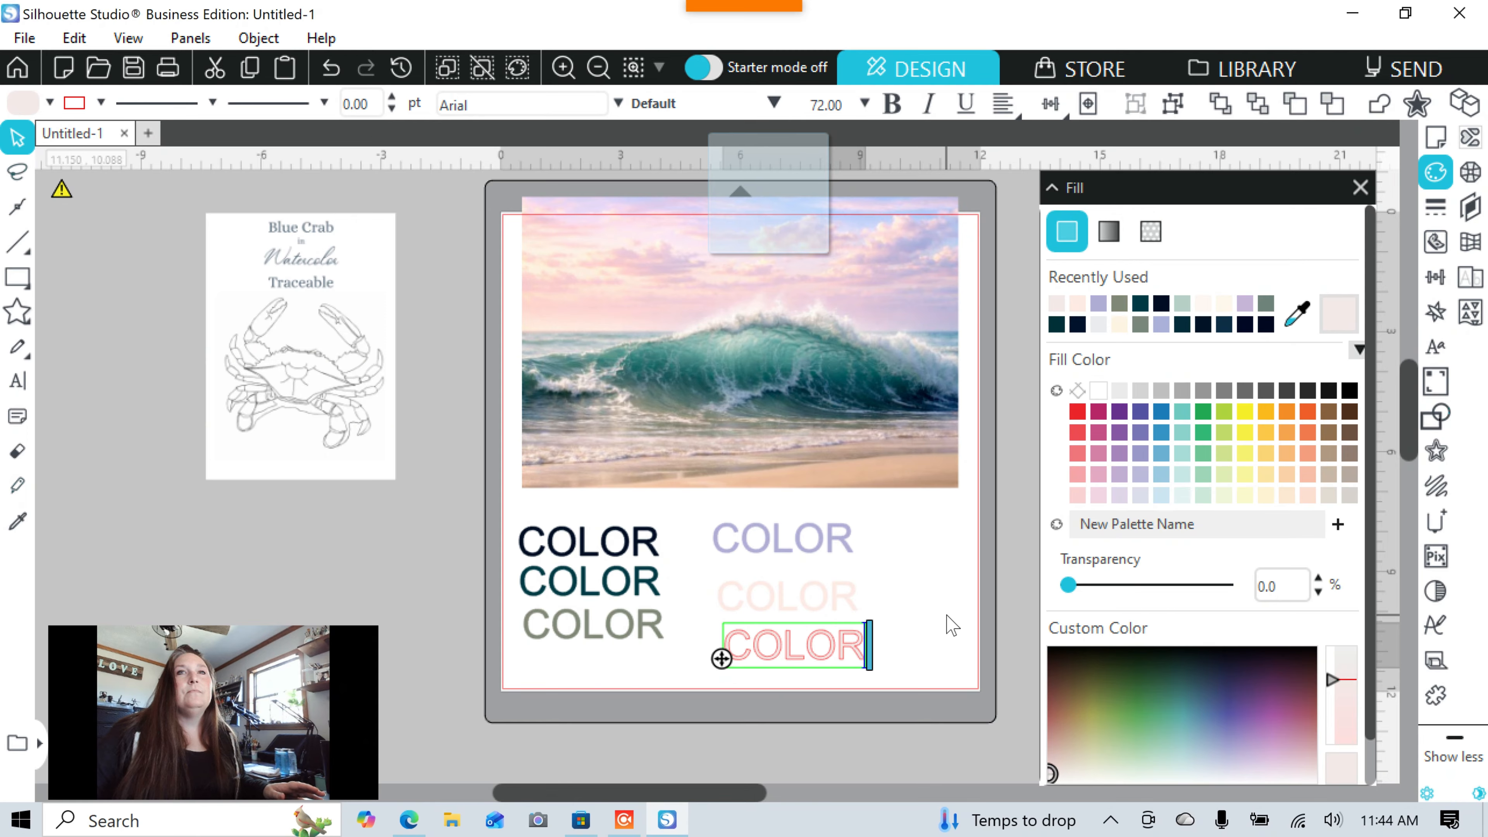
{"action": "key", "text": "Escape"}
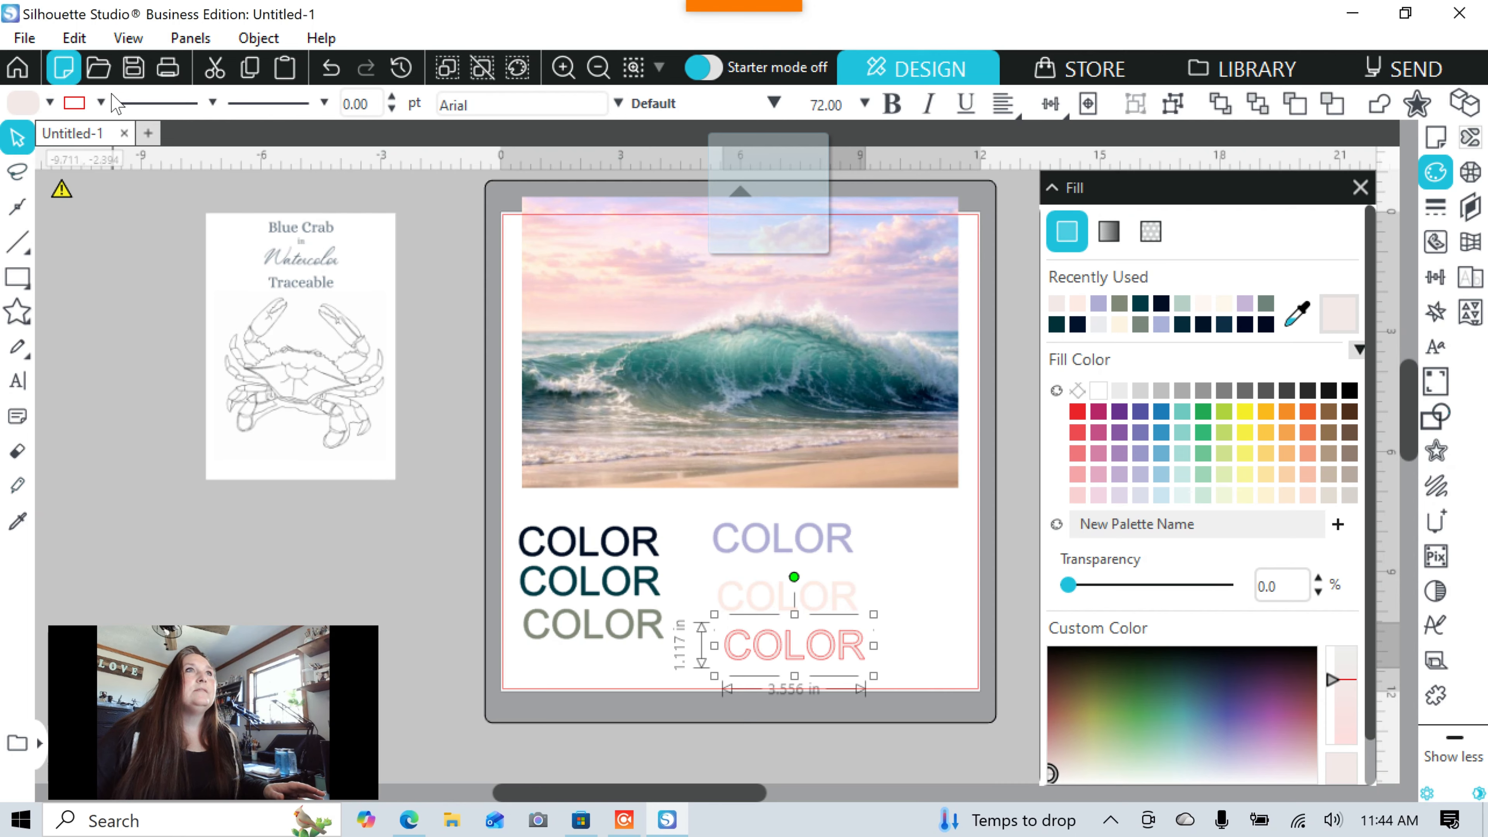
Give the new COLOR text a light outline colour and place it beside the lilac COLOR.
{"action": "left_click", "coordinate": [81, 105]}
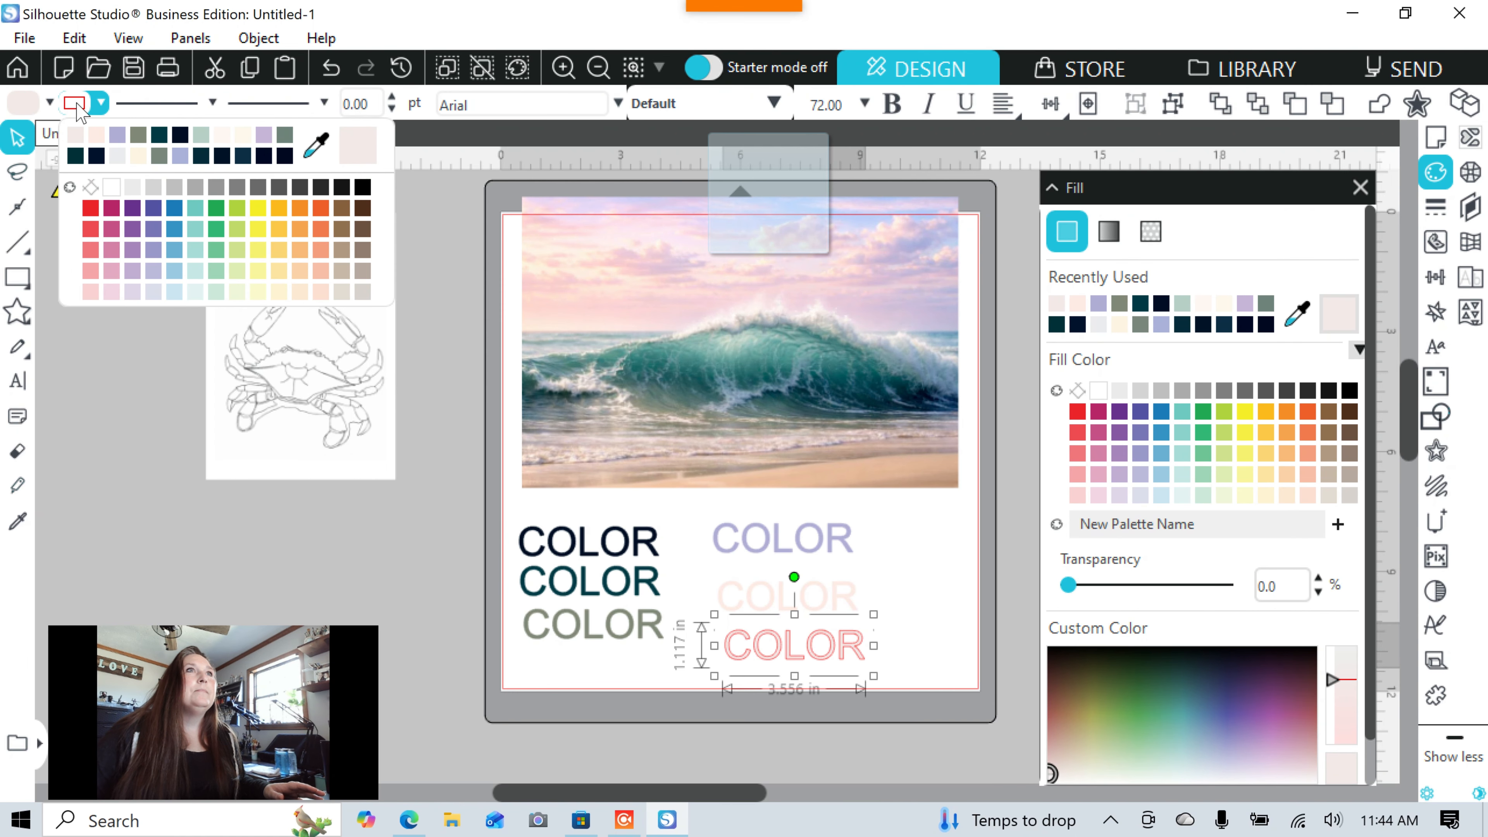
{"action": "left_click", "coordinate": [78, 137]}
{"action": "left_click", "coordinate": [929, 598]}
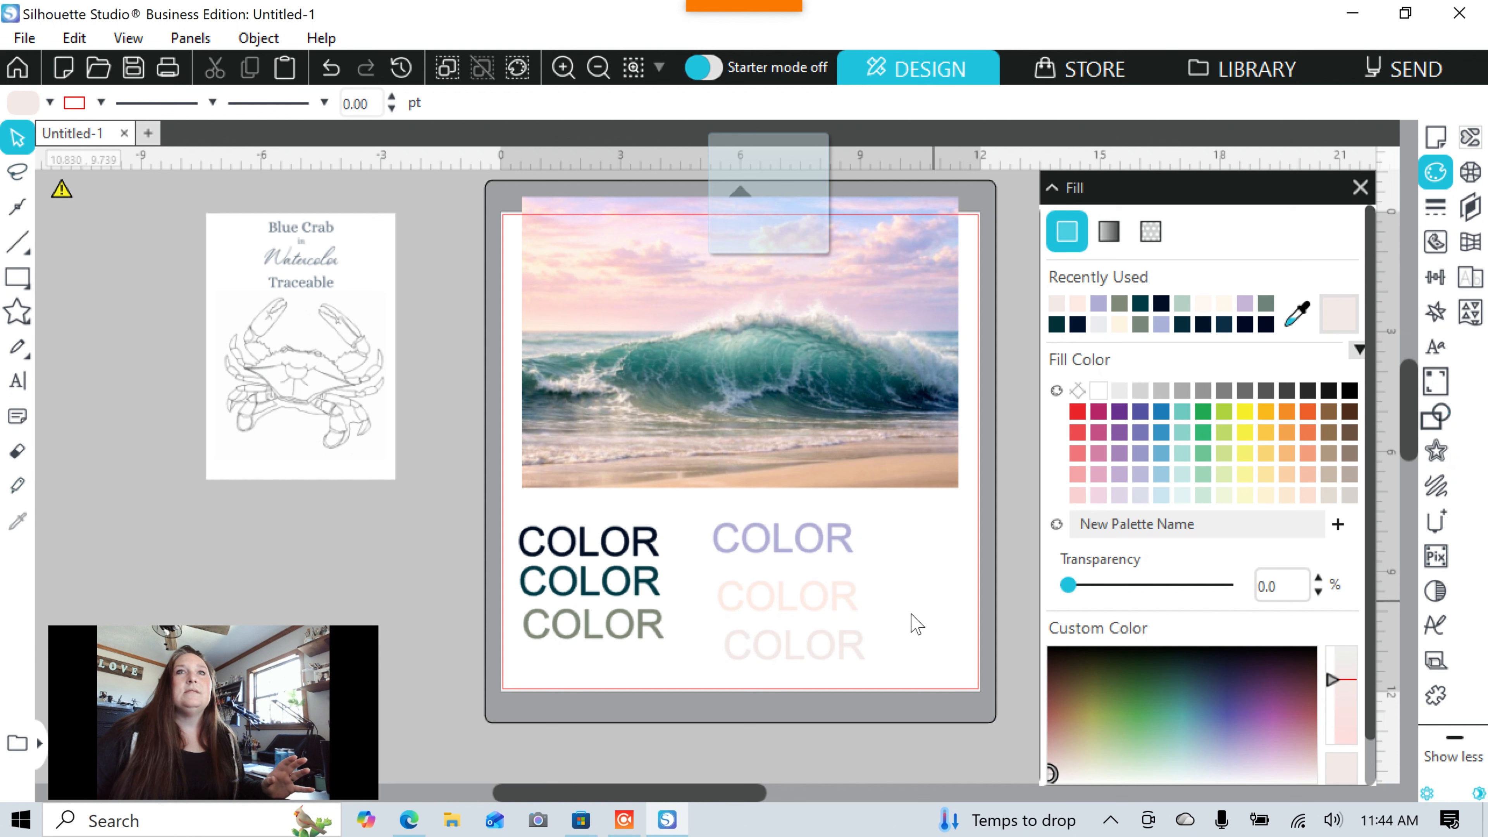
{"action": "left_click_drag", "start_coordinate": [794, 662], "coordinate": [941, 553]}
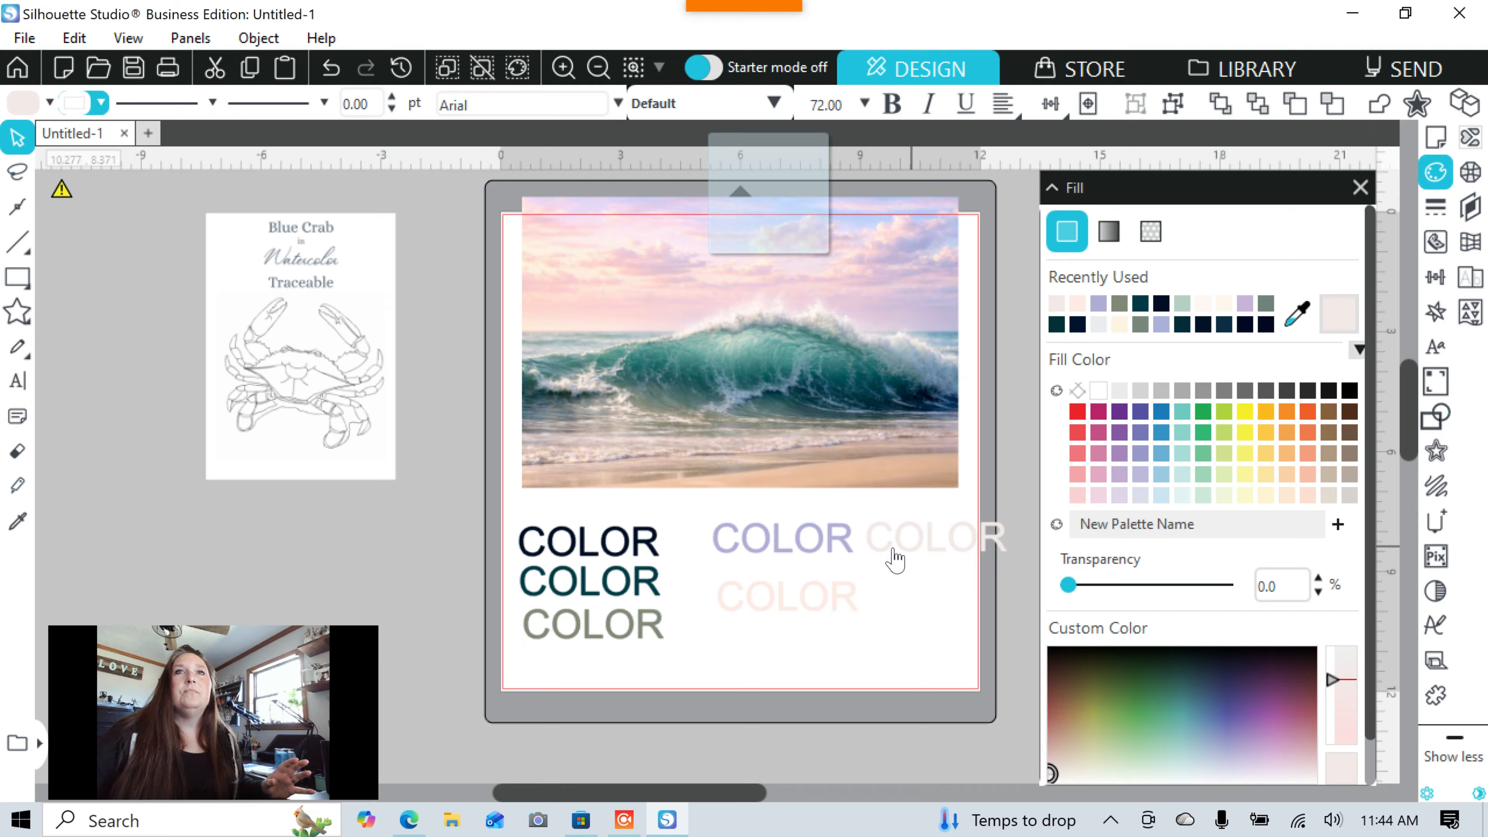
Return the near-white COLOR beneath the pale pink one and marquee-select all six COLOR samples.
{"action": "left_click", "coordinate": [934, 560]}
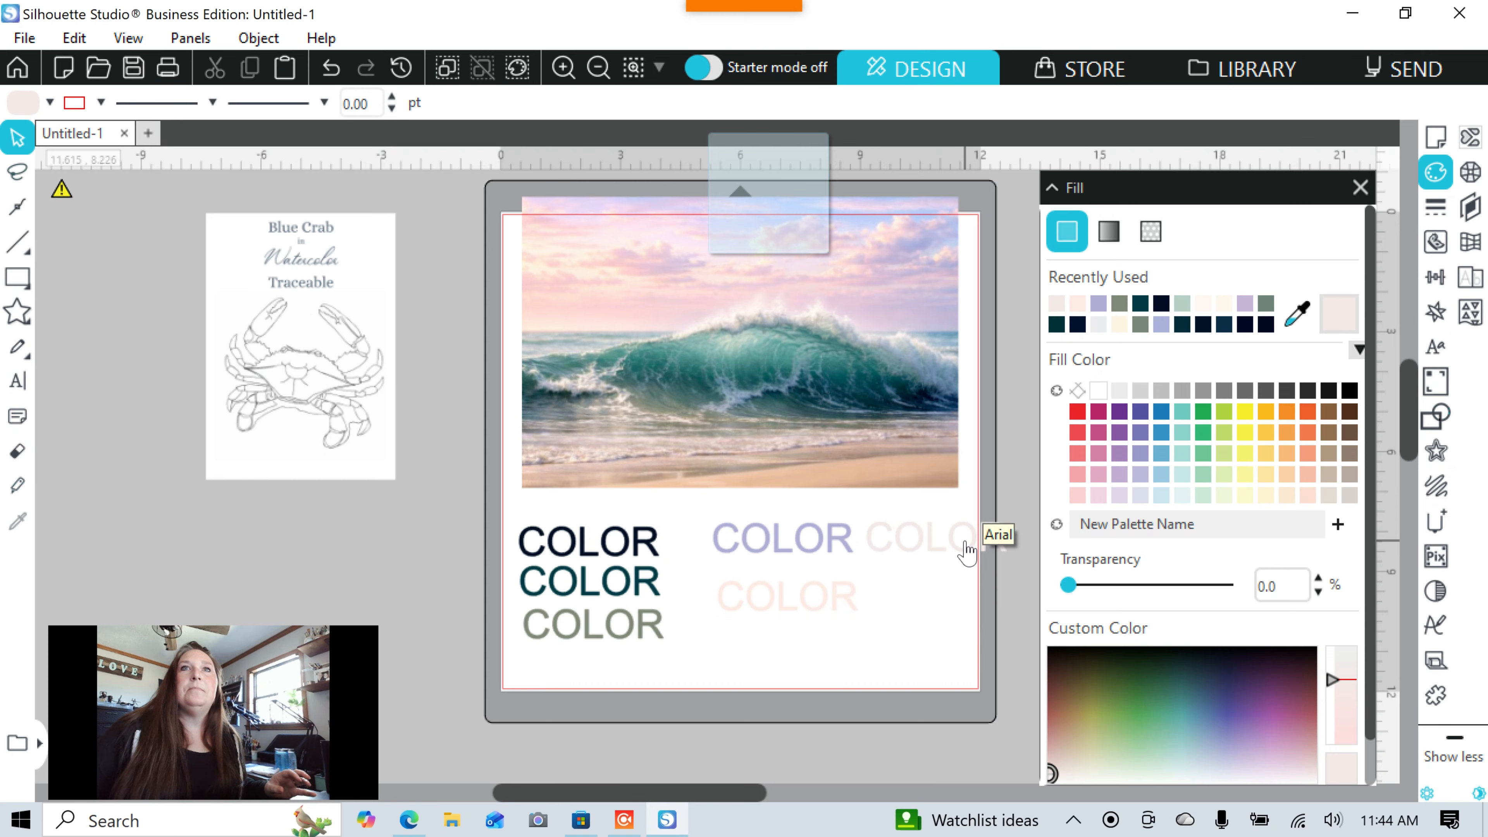
{"action": "left_click_drag", "start_coordinate": [966, 551], "coordinate": [830, 659]}
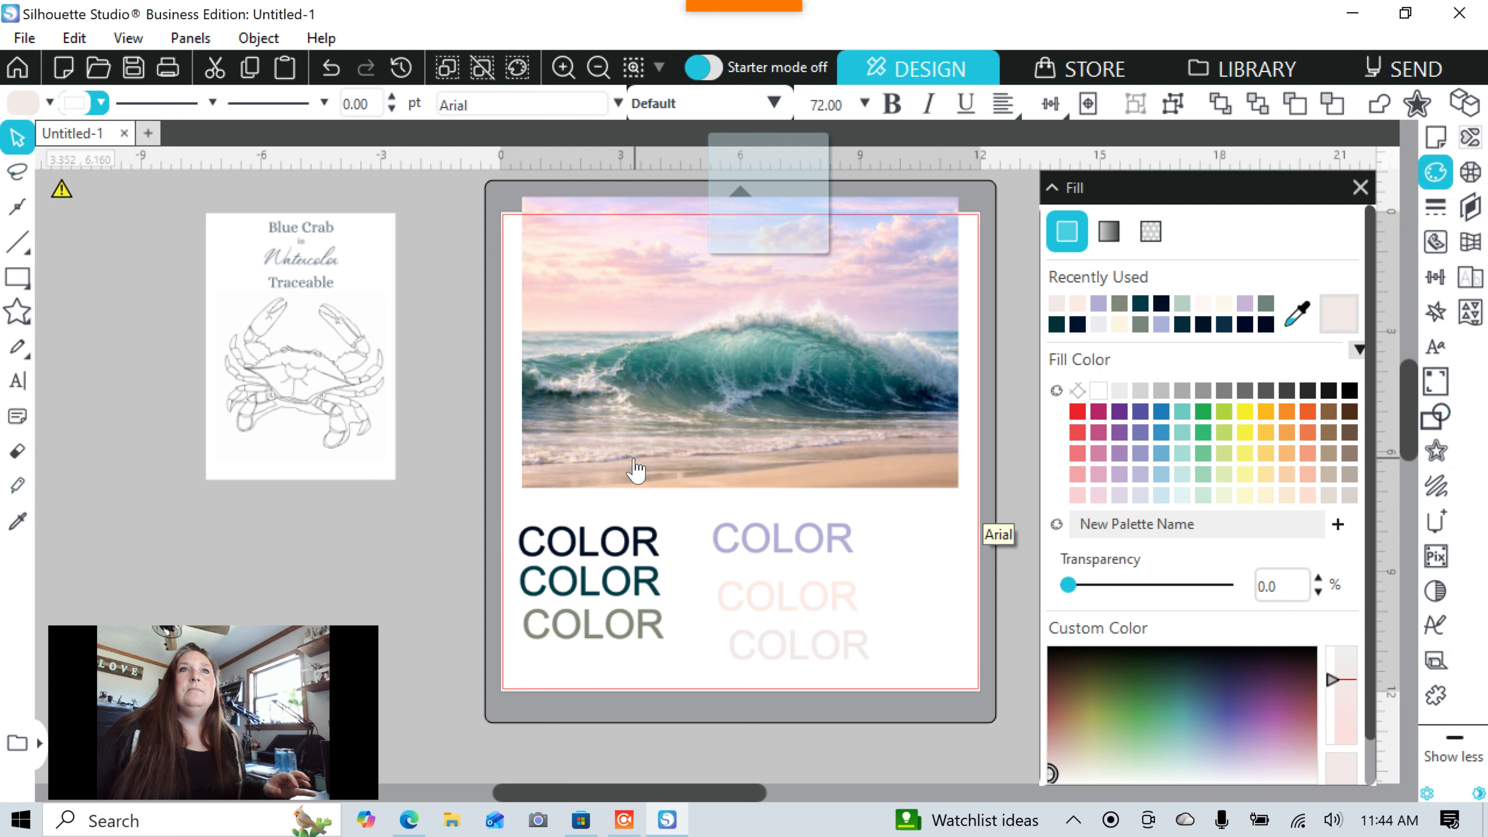
{"action": "left_click_drag", "start_coordinate": [471, 507], "coordinate": [913, 652]}
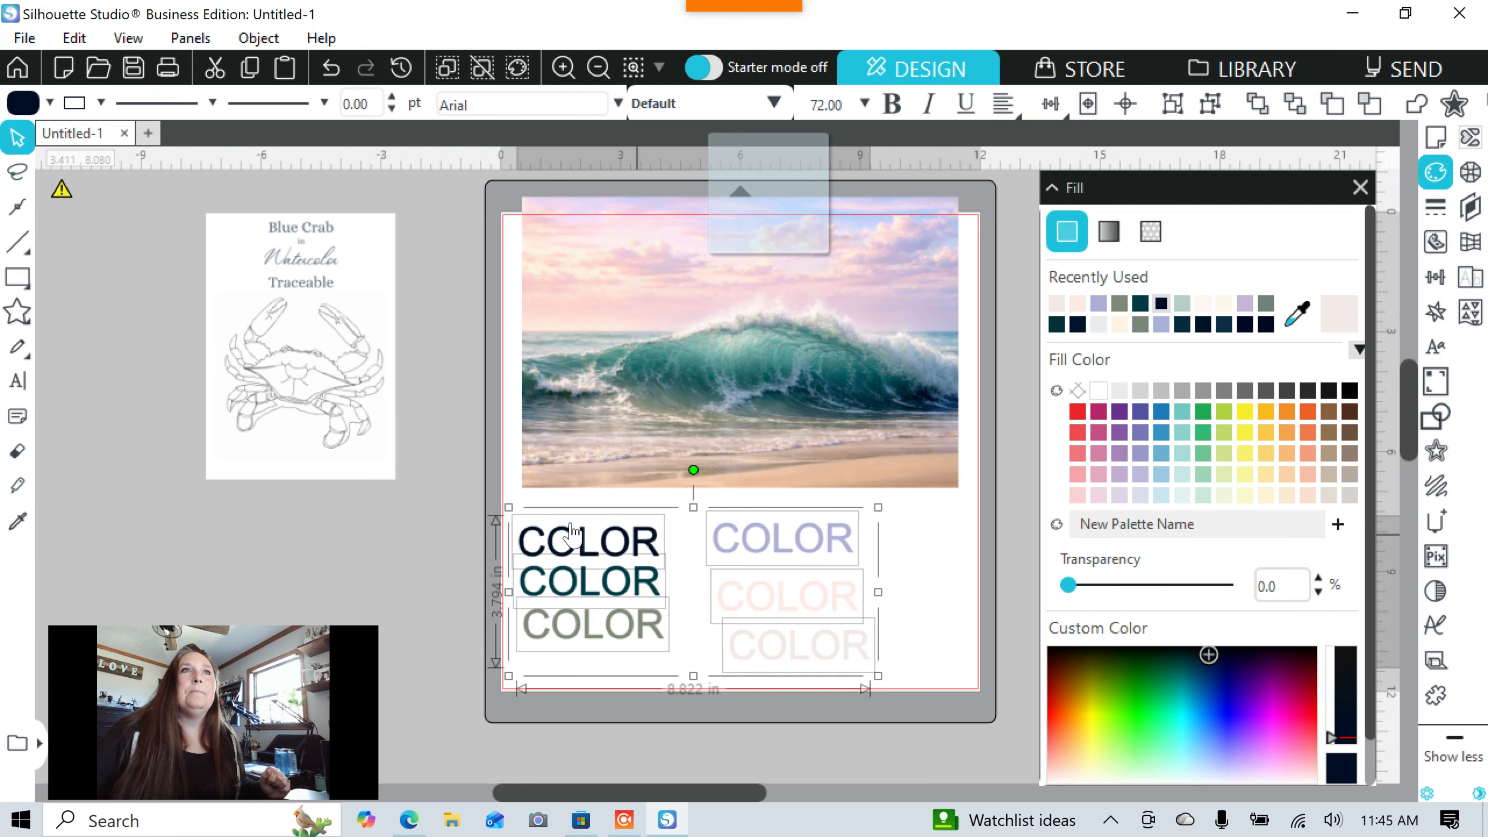
Drag the COLOR group and wave photo left off the mat, leaving the Blue Crab Traceable card on it.
{"action": "left_click_drag", "start_coordinate": [571, 534], "coordinate": [6, 410]}
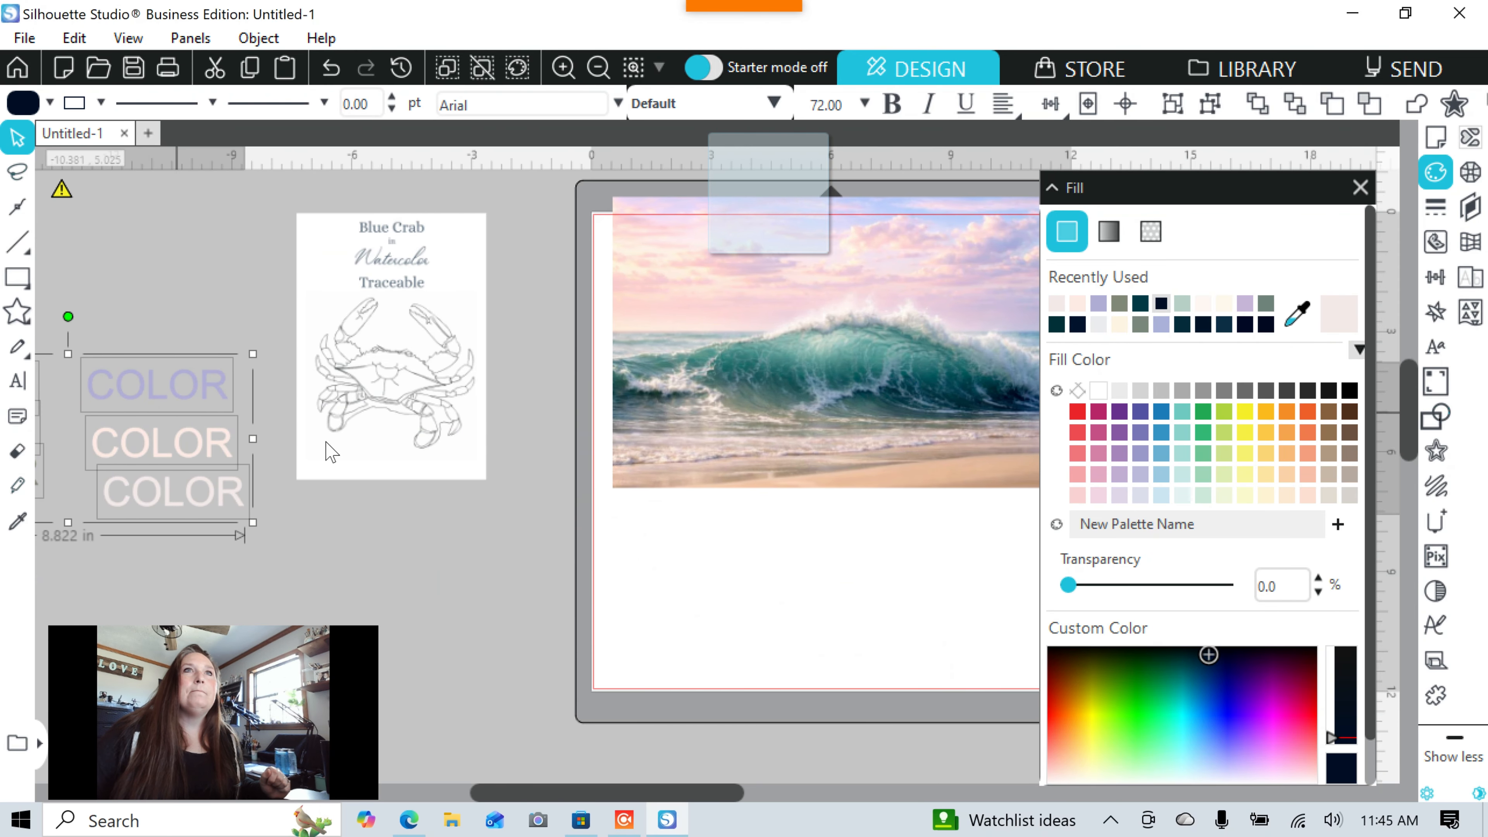
{"action": "left_click_drag", "start_coordinate": [674, 798], "coordinate": [712, 797]}
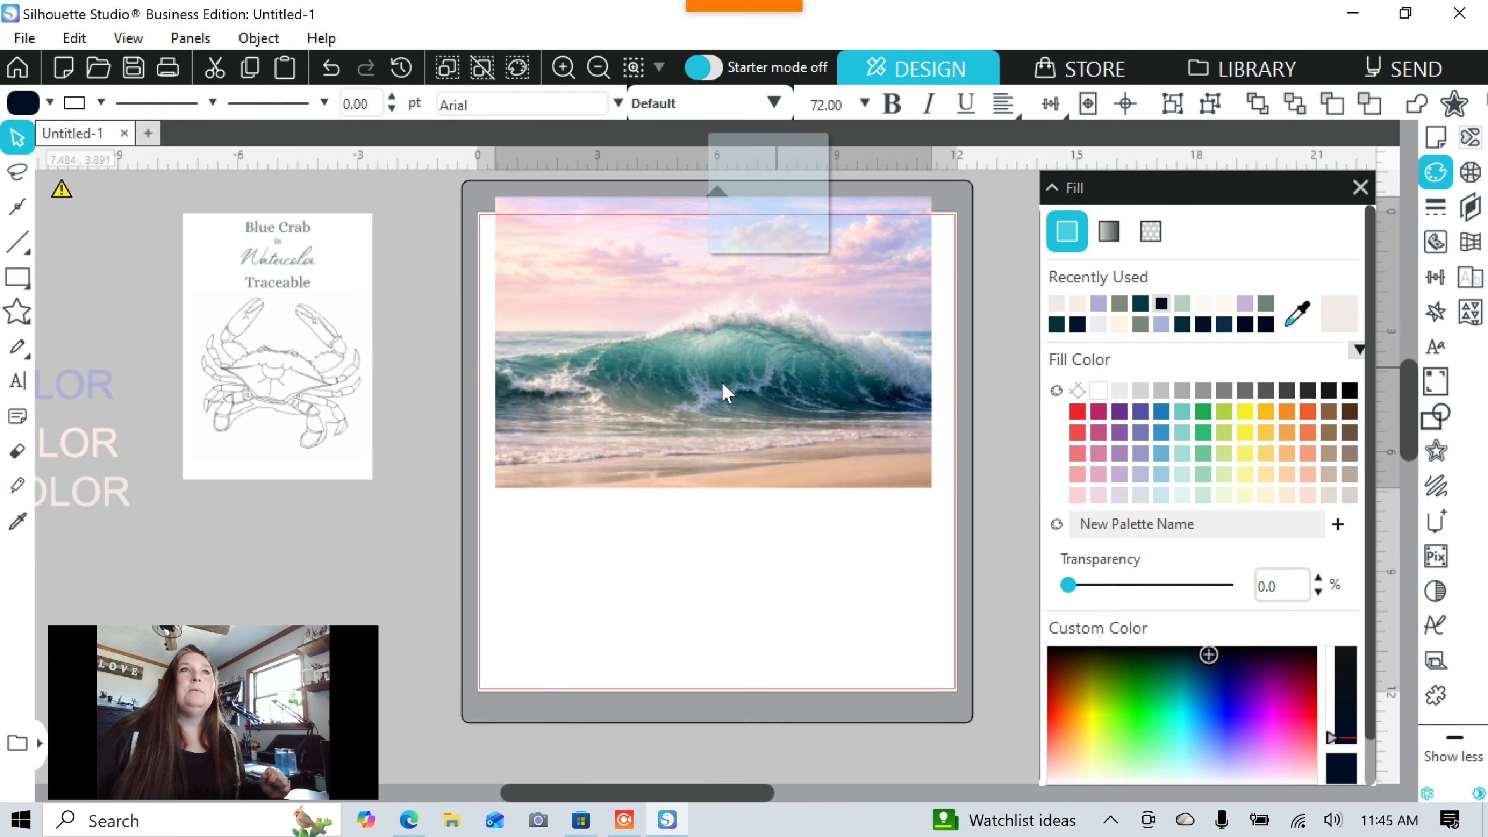
{"action": "left_click_drag", "start_coordinate": [842, 372], "coordinate": [656, 439]}
{"action": "left_click", "coordinate": [739, 419]}
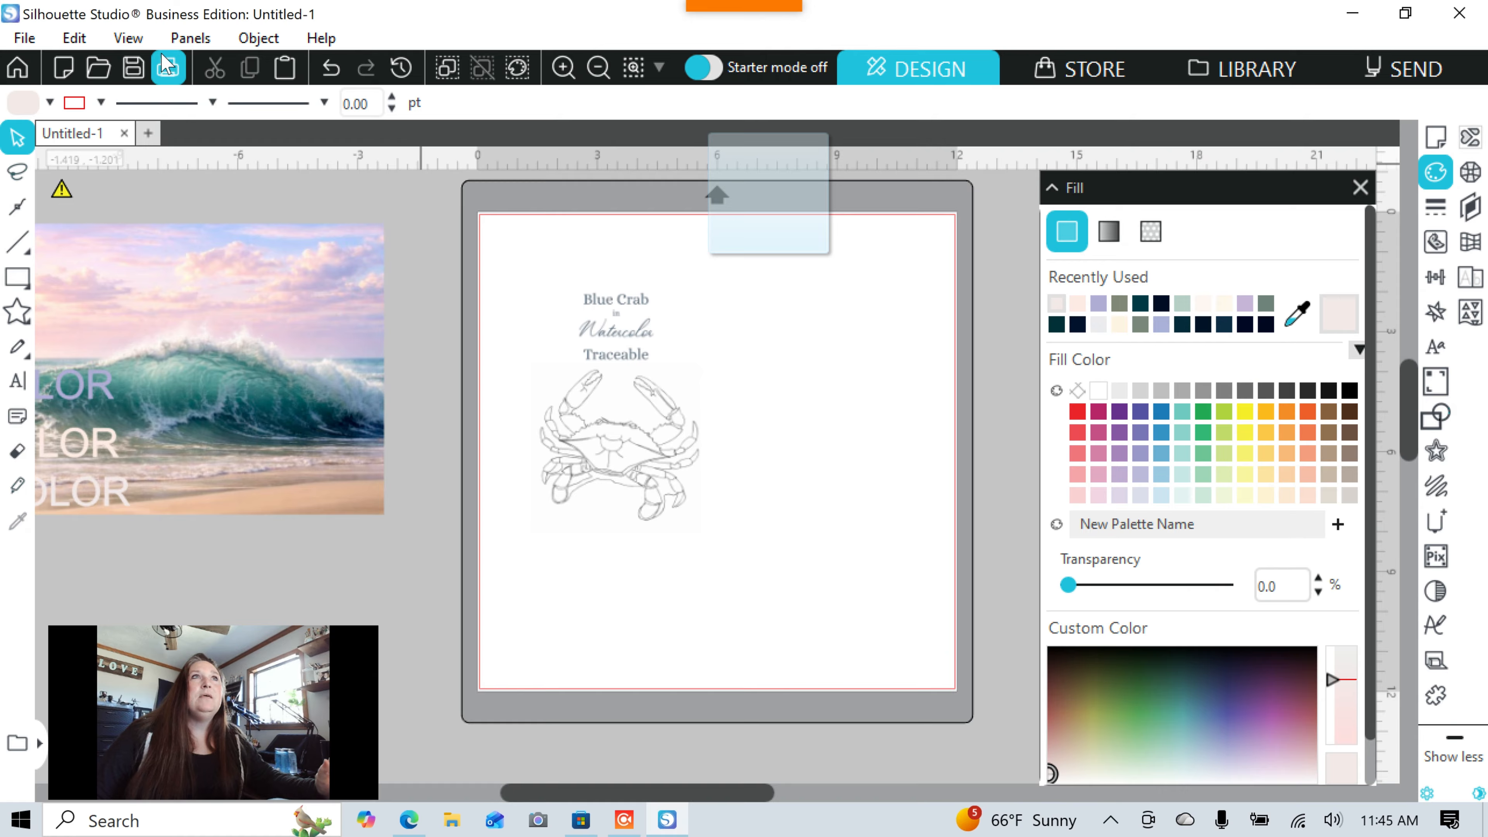
Show the print border and enlarge the blue crab design to about 5 by 7 in.
{"action": "left_click", "coordinate": [128, 38]}
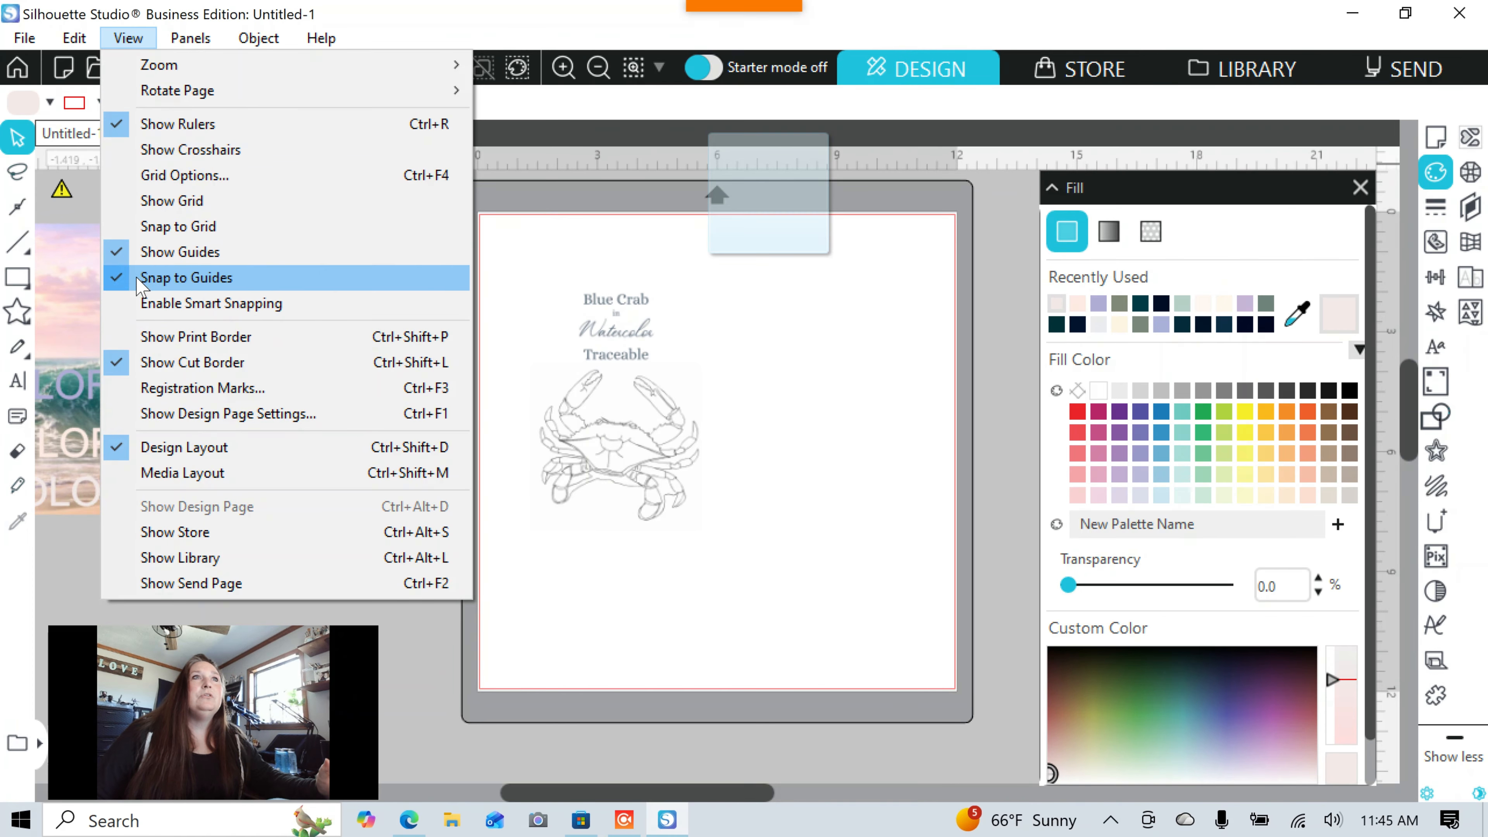
{"action": "left_click", "coordinate": [142, 336]}
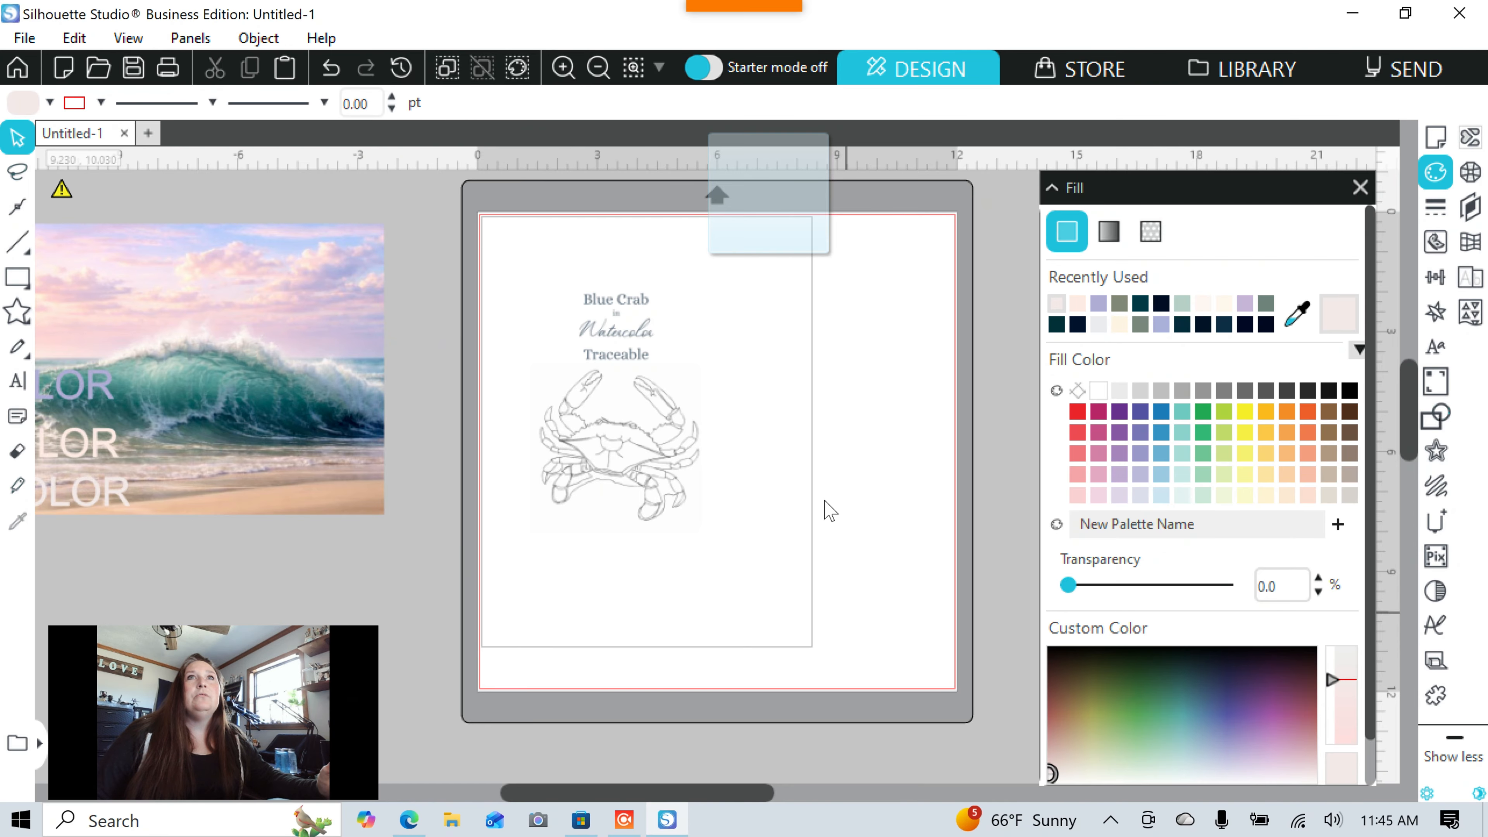
{"action": "left_click", "coordinate": [663, 475]}
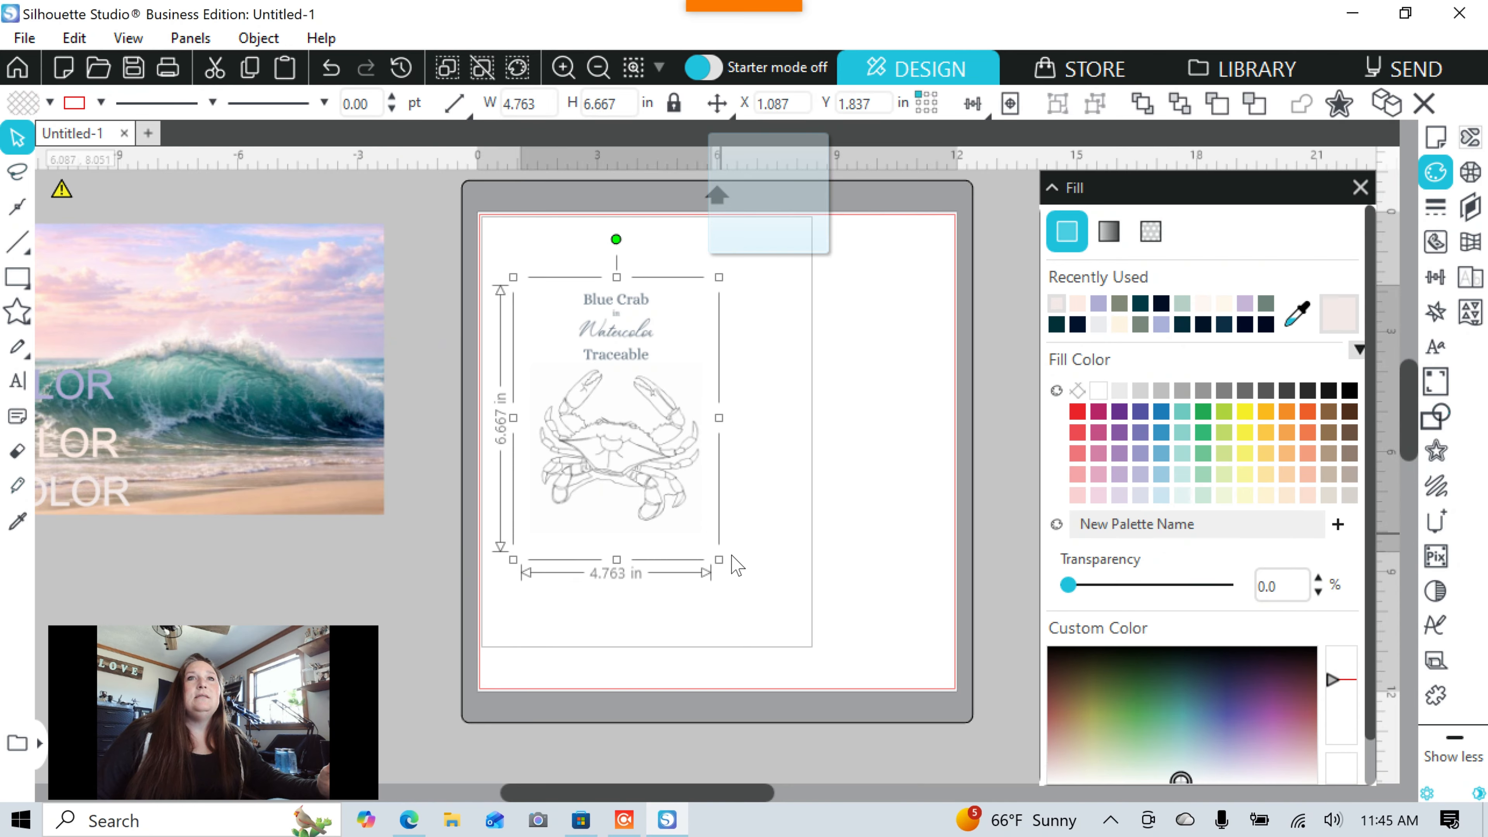
{"action": "left_click", "coordinate": [777, 609]}
{"action": "left_click_drag", "start_coordinate": [719, 560], "coordinate": [916, 665]}
Keep enlarging the crab to about 9.3 by 13.1 in and shift it up on the mat.
{"action": "left_click", "coordinate": [669, 522]}
{"action": "left_click_drag", "start_coordinate": [738, 564], "coordinate": [673, 496]}
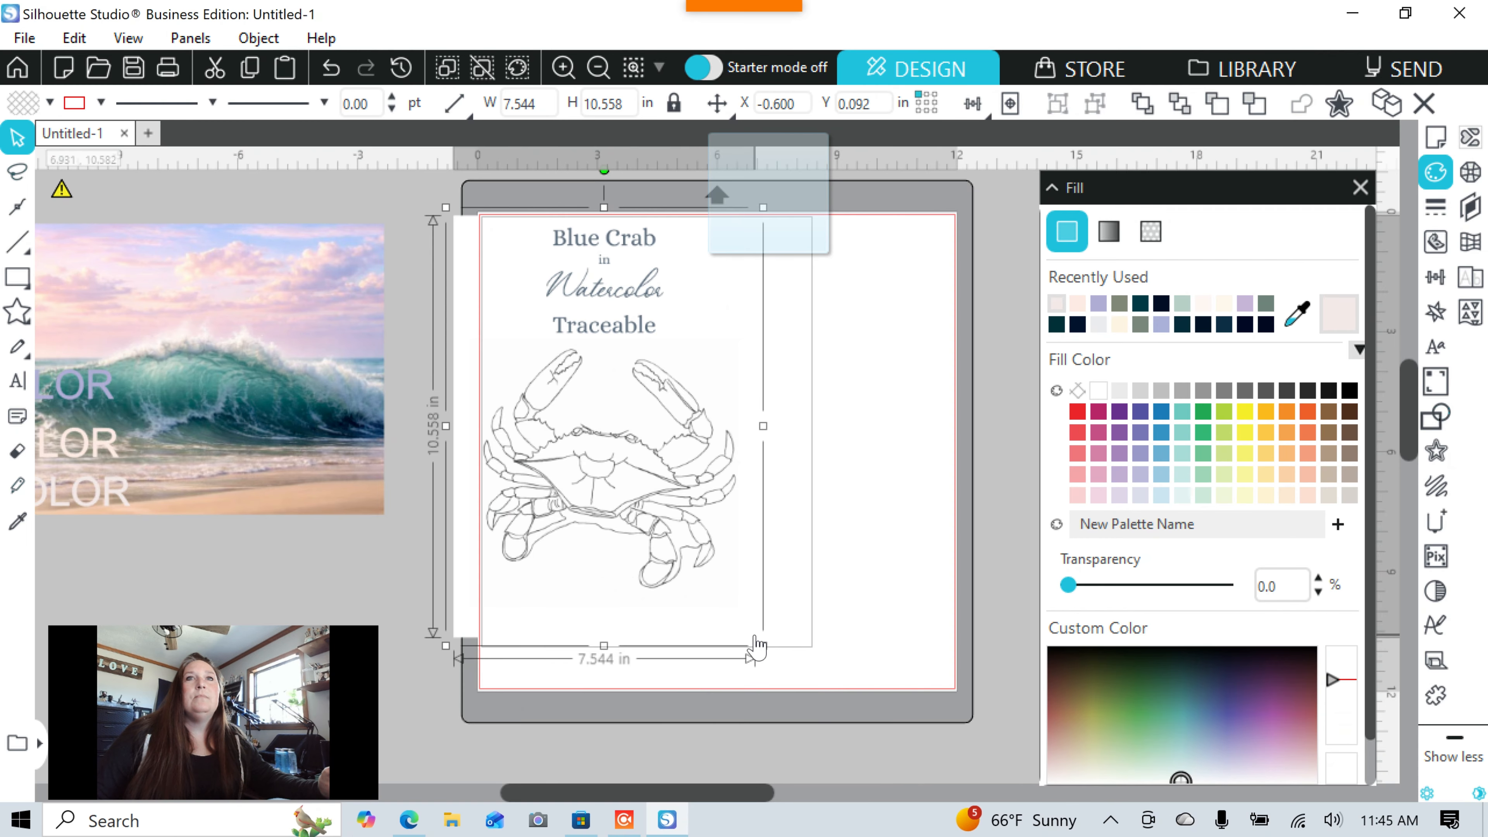
{"action": "left_click_drag", "start_coordinate": [760, 647], "coordinate": [945, 686]}
{"action": "left_click_drag", "start_coordinate": [750, 571], "coordinate": [754, 540]}
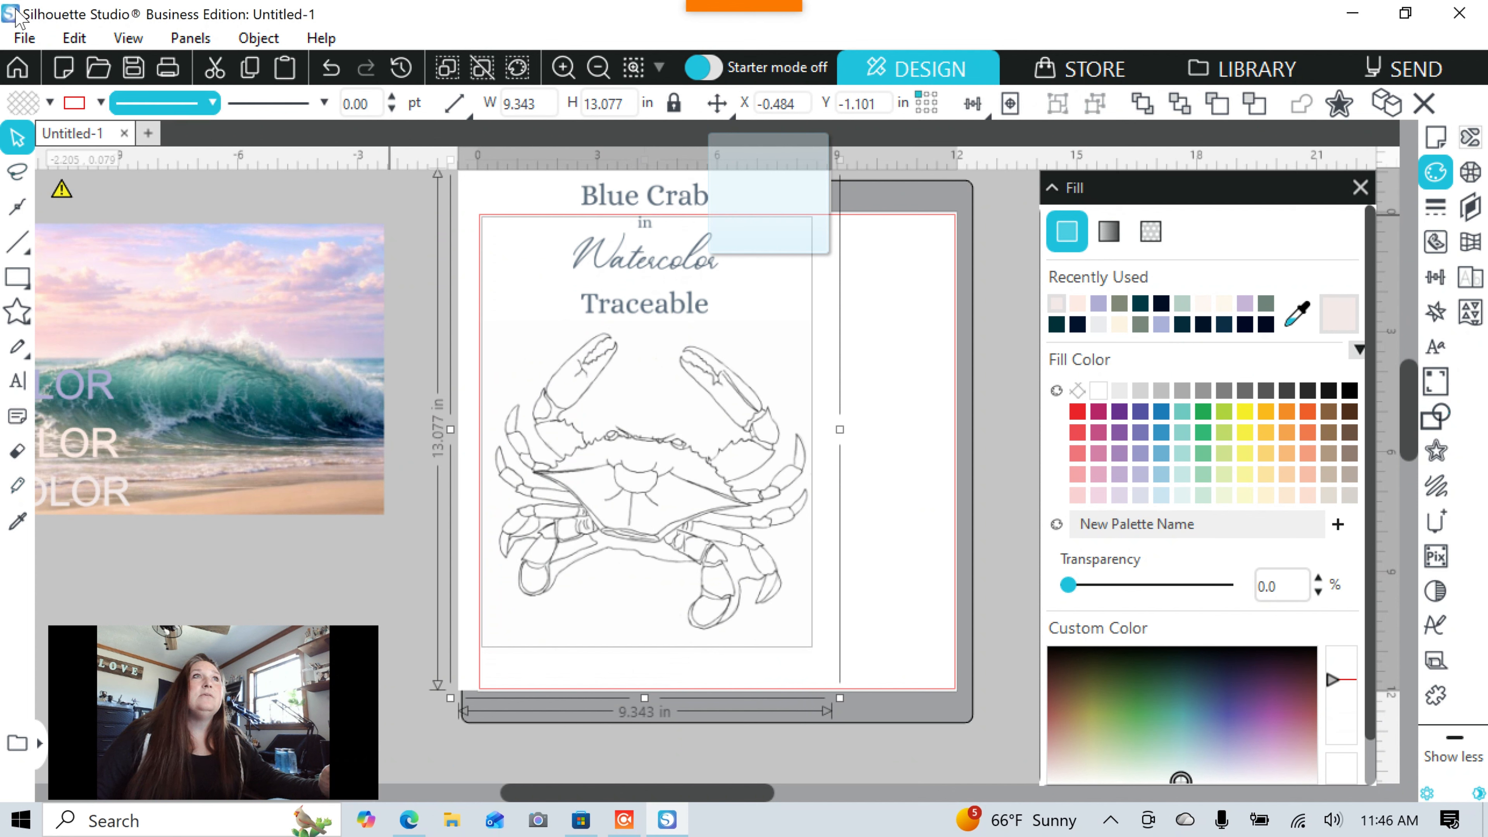
Preview the crab print in the Print dialog and cancel without printing.
{"action": "left_click", "coordinate": [25, 39]}
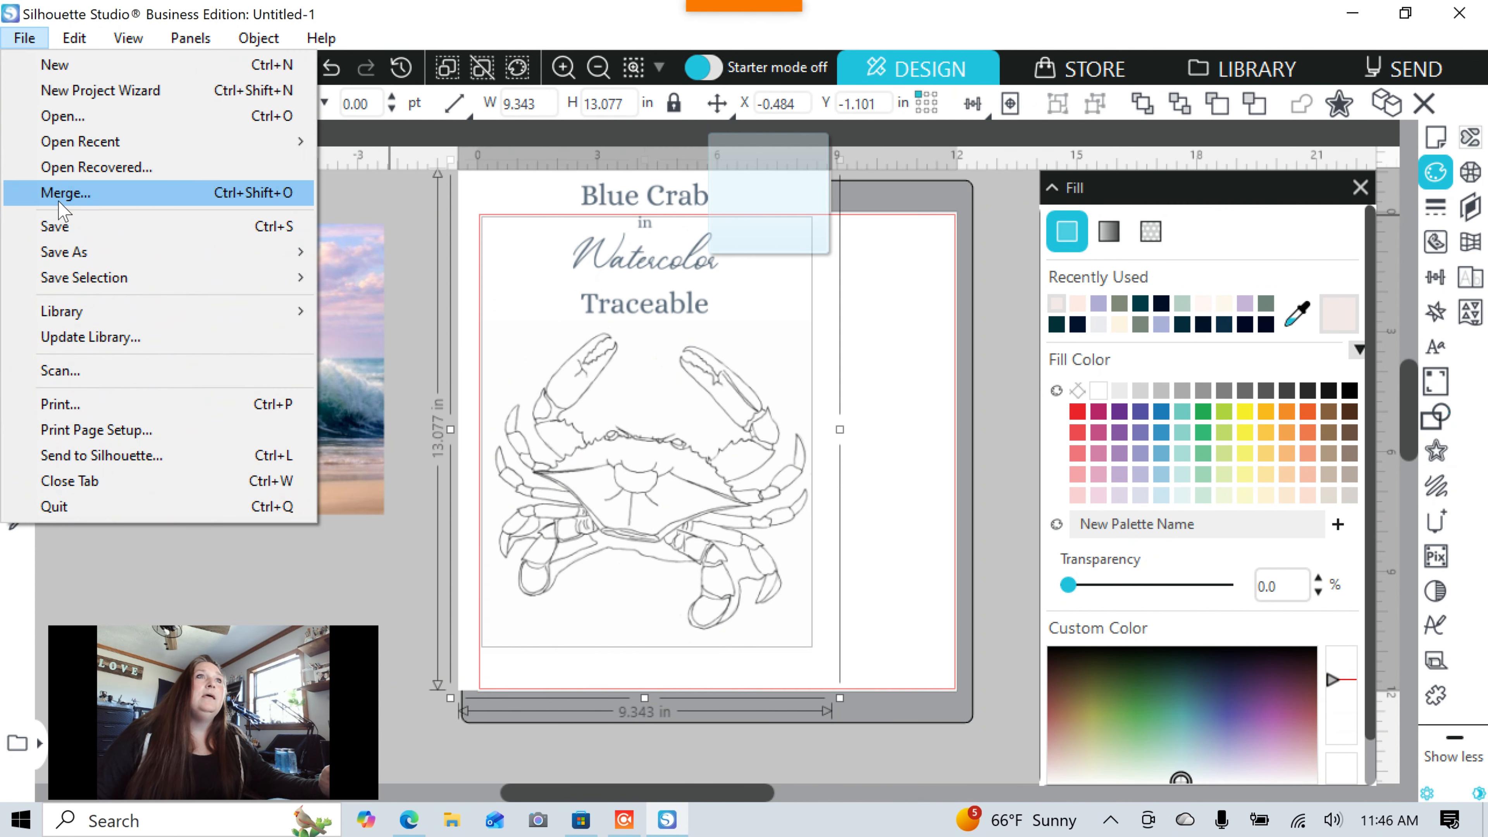
{"action": "left_click", "coordinate": [89, 405]}
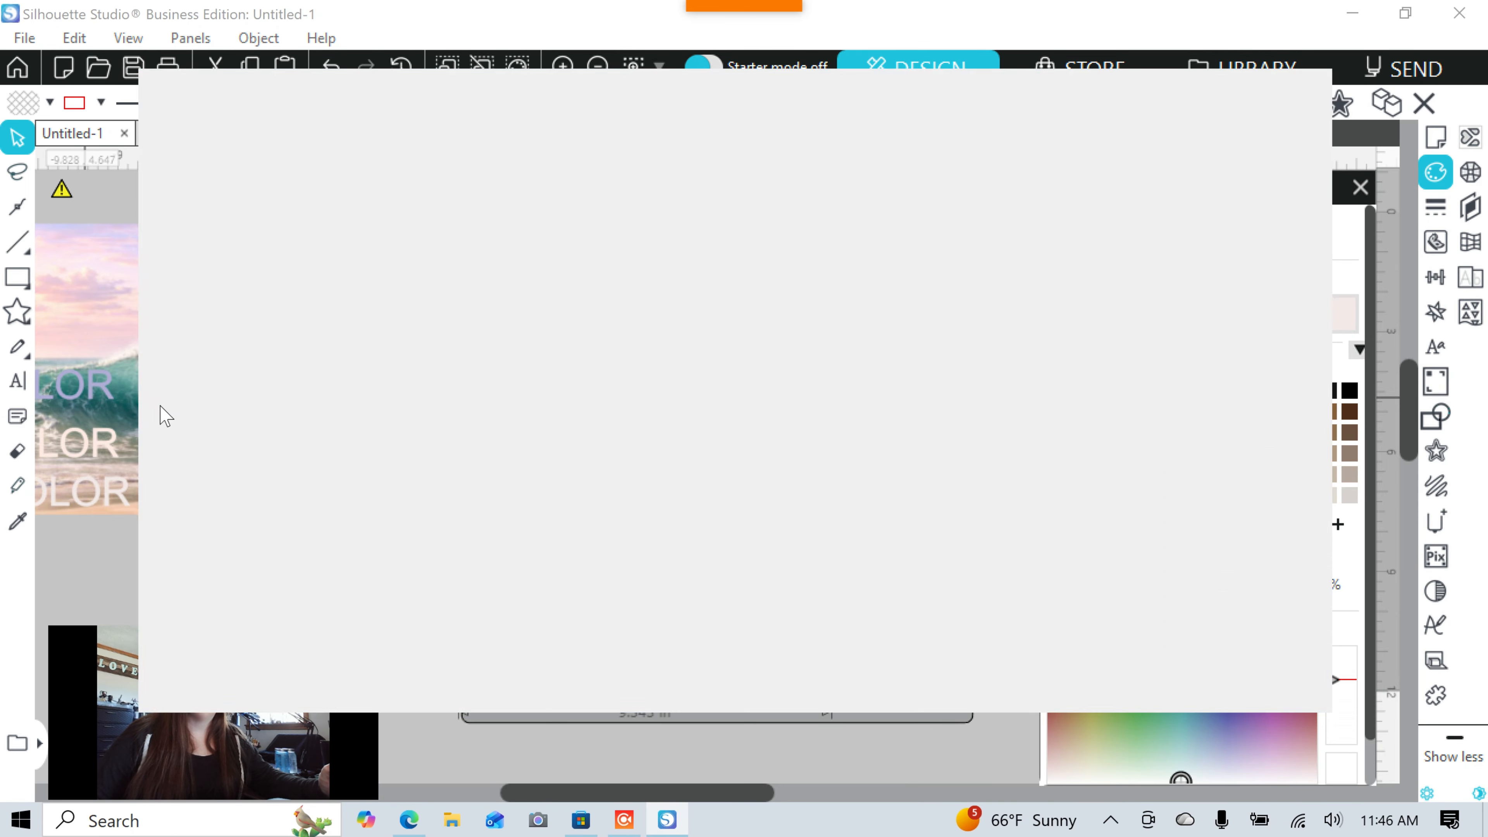
{"action": "scroll", "coordinate": [839, 421], "scroll_direction": "down", "scroll_amount": 5}
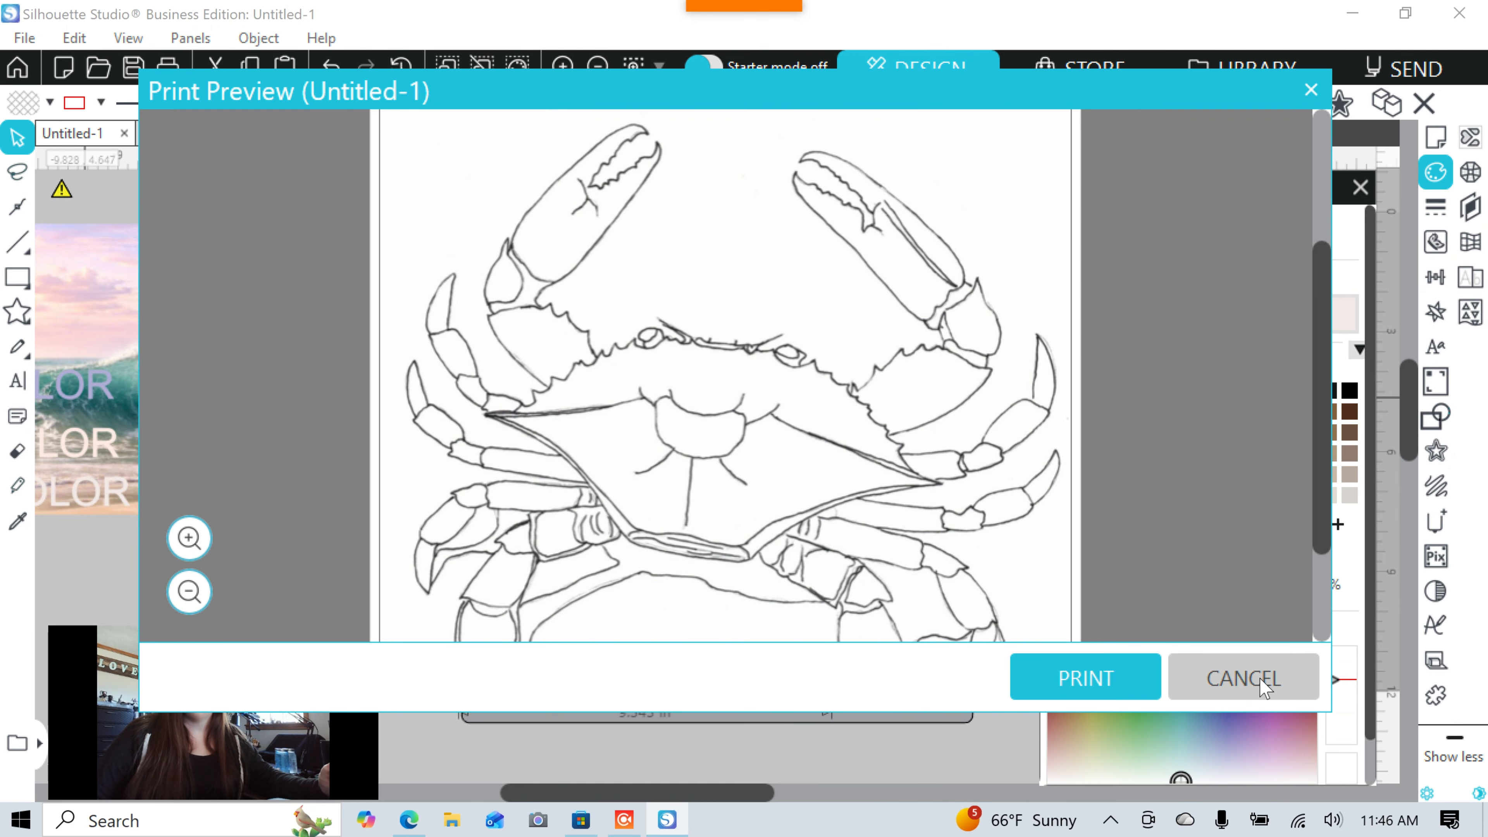
{"action": "left_click", "coordinate": [1288, 662]}
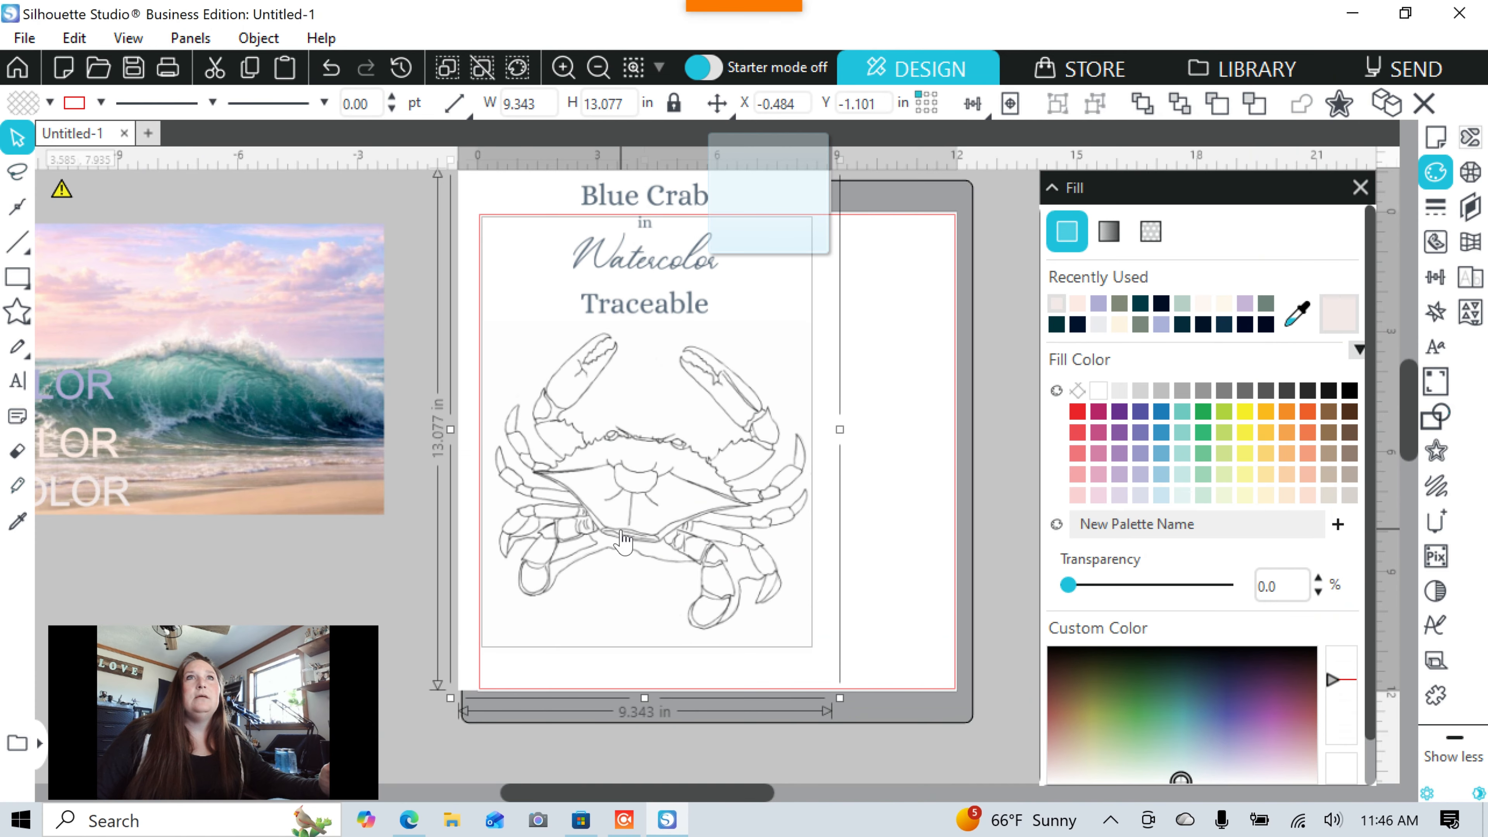
Shrink the crab design to 4.365 by 6.109 in inside the print border.
{"action": "left_click_drag", "start_coordinate": [625, 543], "coordinate": [654, 542]}
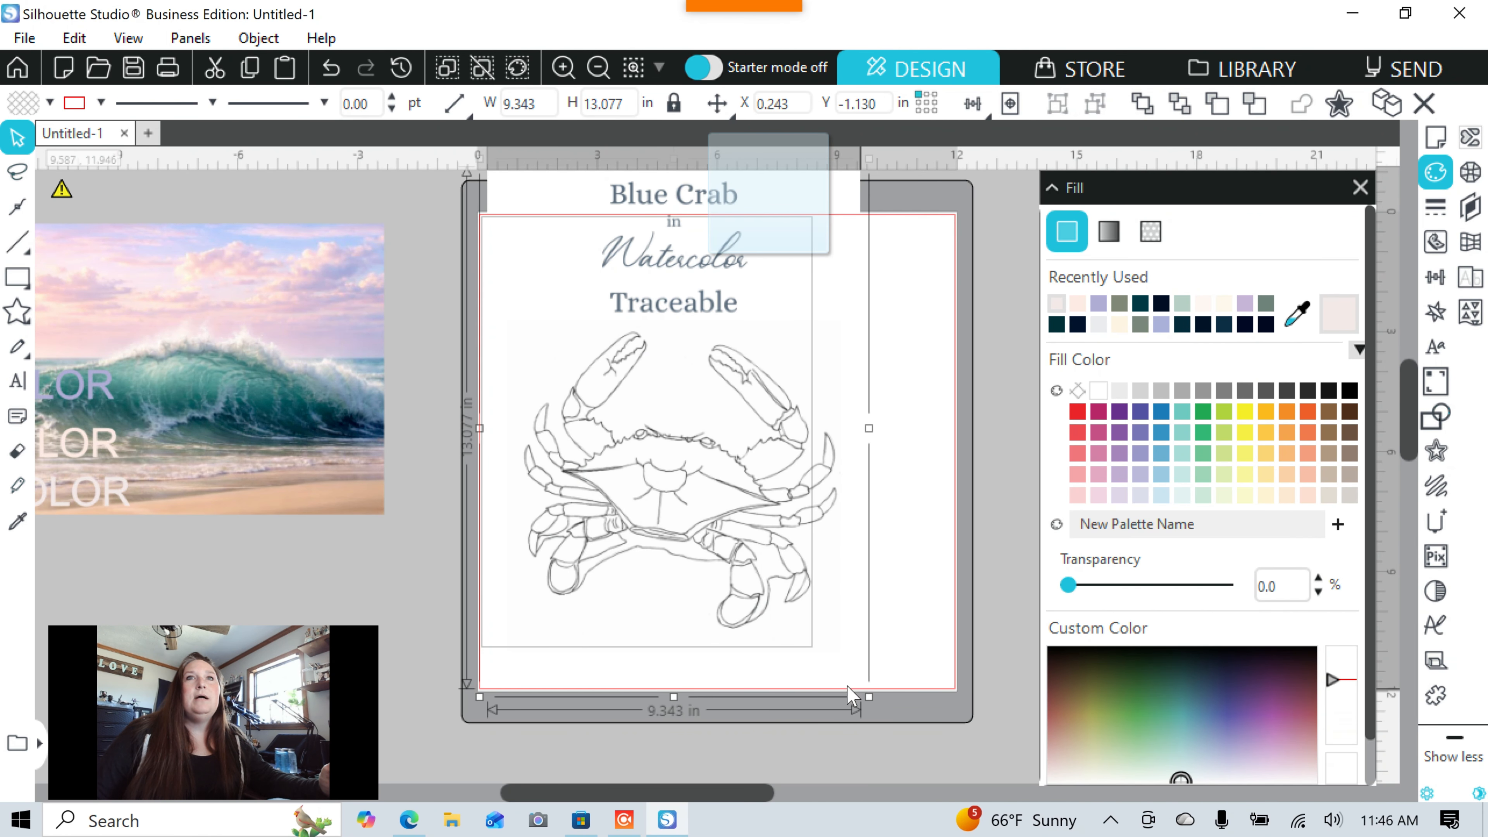
{"action": "left_click_drag", "start_coordinate": [852, 697], "coordinate": [684, 412]}
{"action": "left_click_drag", "start_coordinate": [636, 359], "coordinate": [647, 422]}
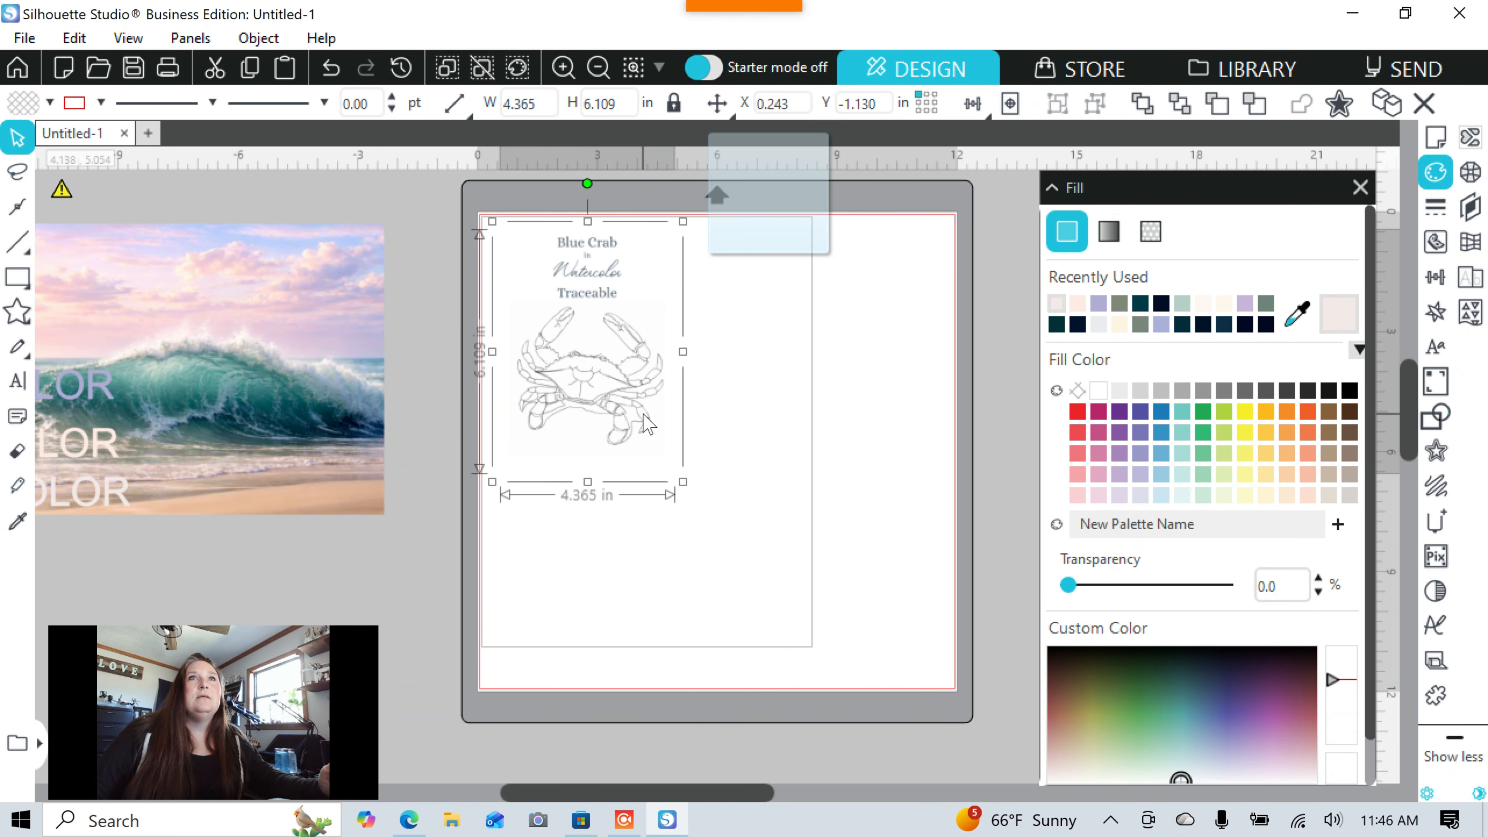
{"action": "left_click", "coordinate": [765, 454]}
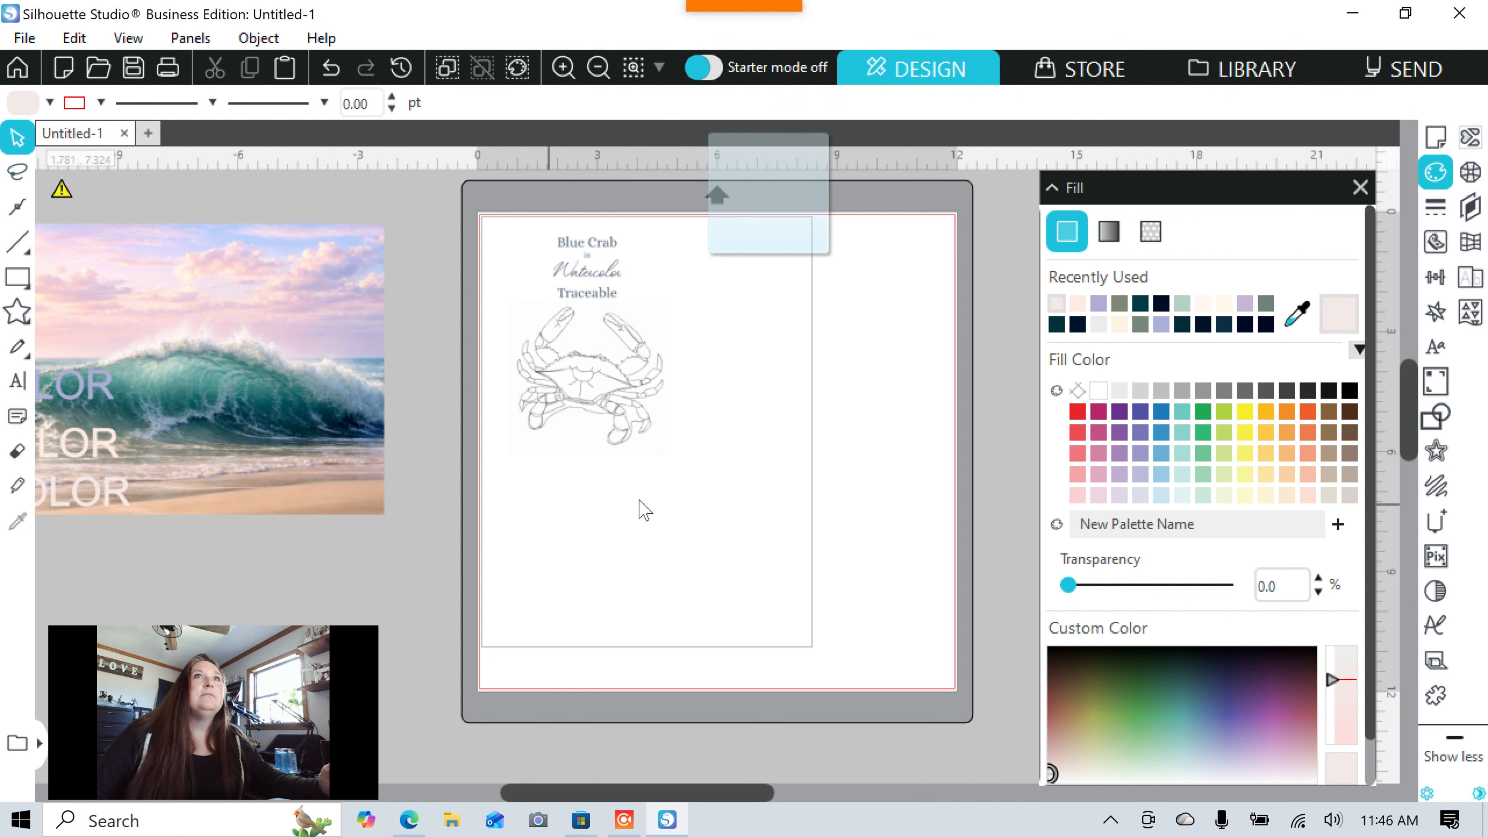
{"action": "left_click", "coordinate": [25, 39]}
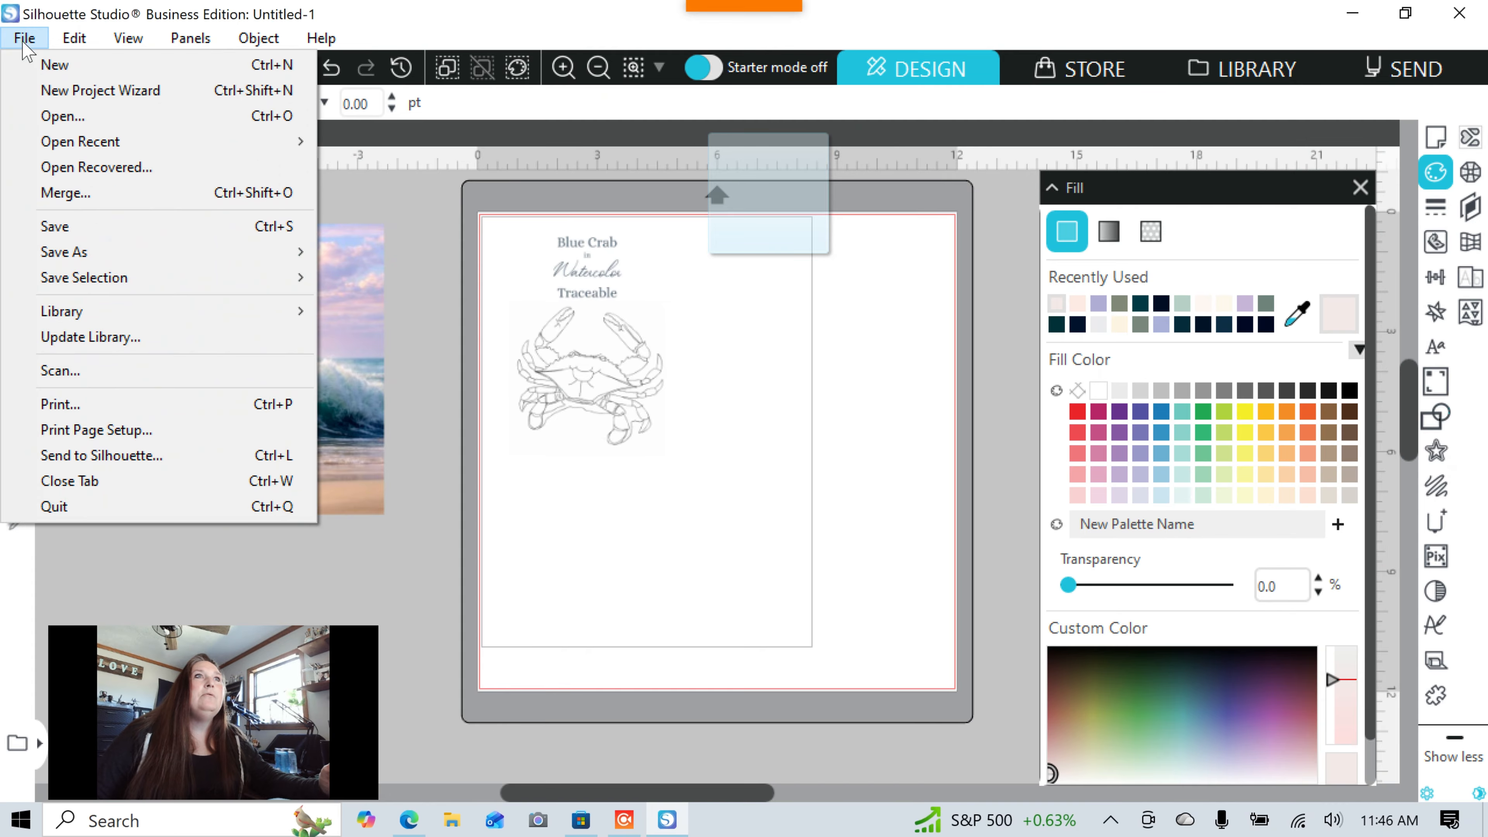
{"action": "left_click", "coordinate": [92, 404]}
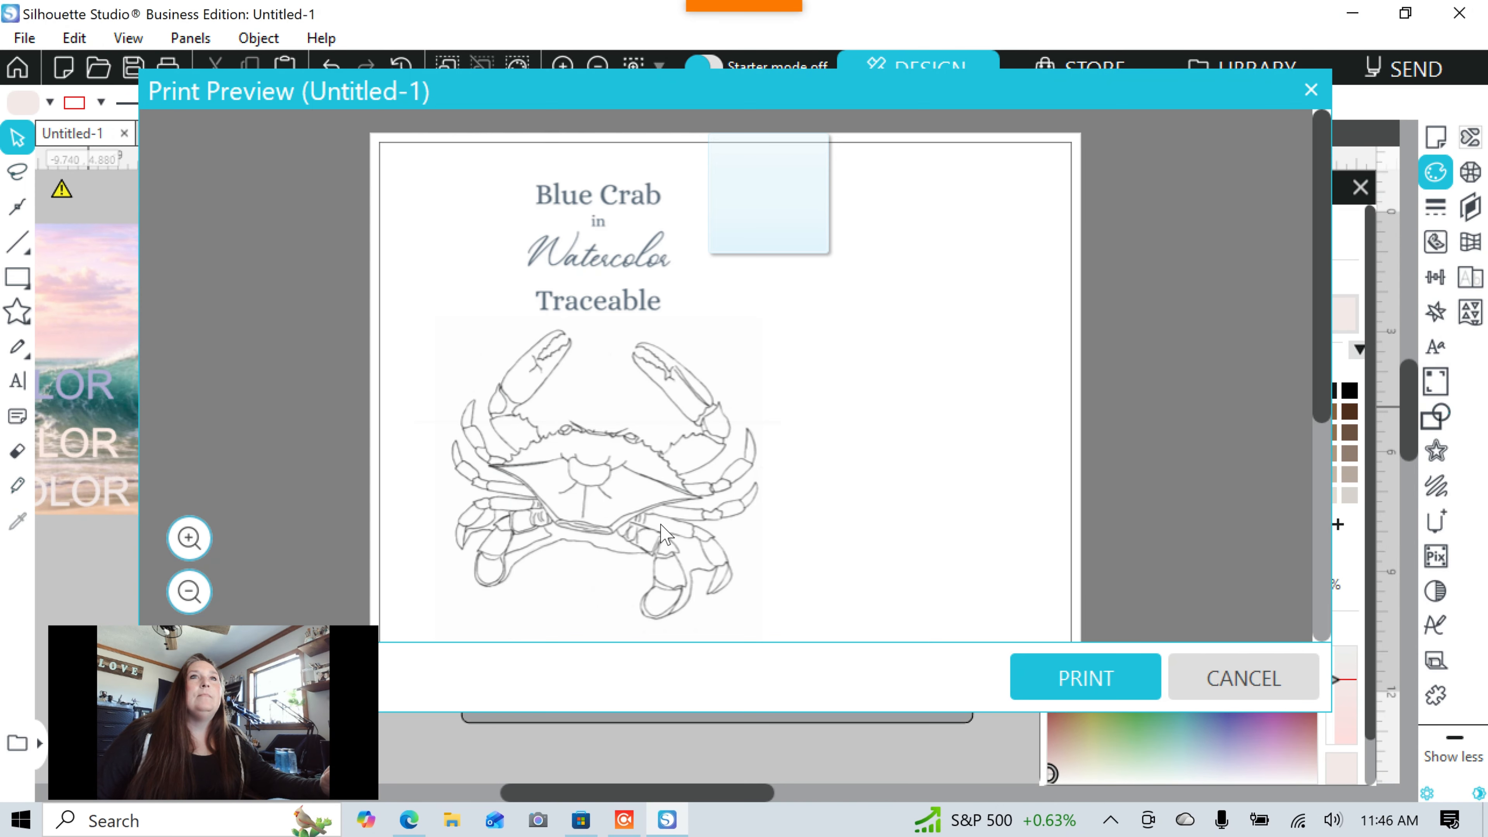
{"action": "scroll", "coordinate": [910, 459], "scroll_direction": "down", "scroll_amount": 5}
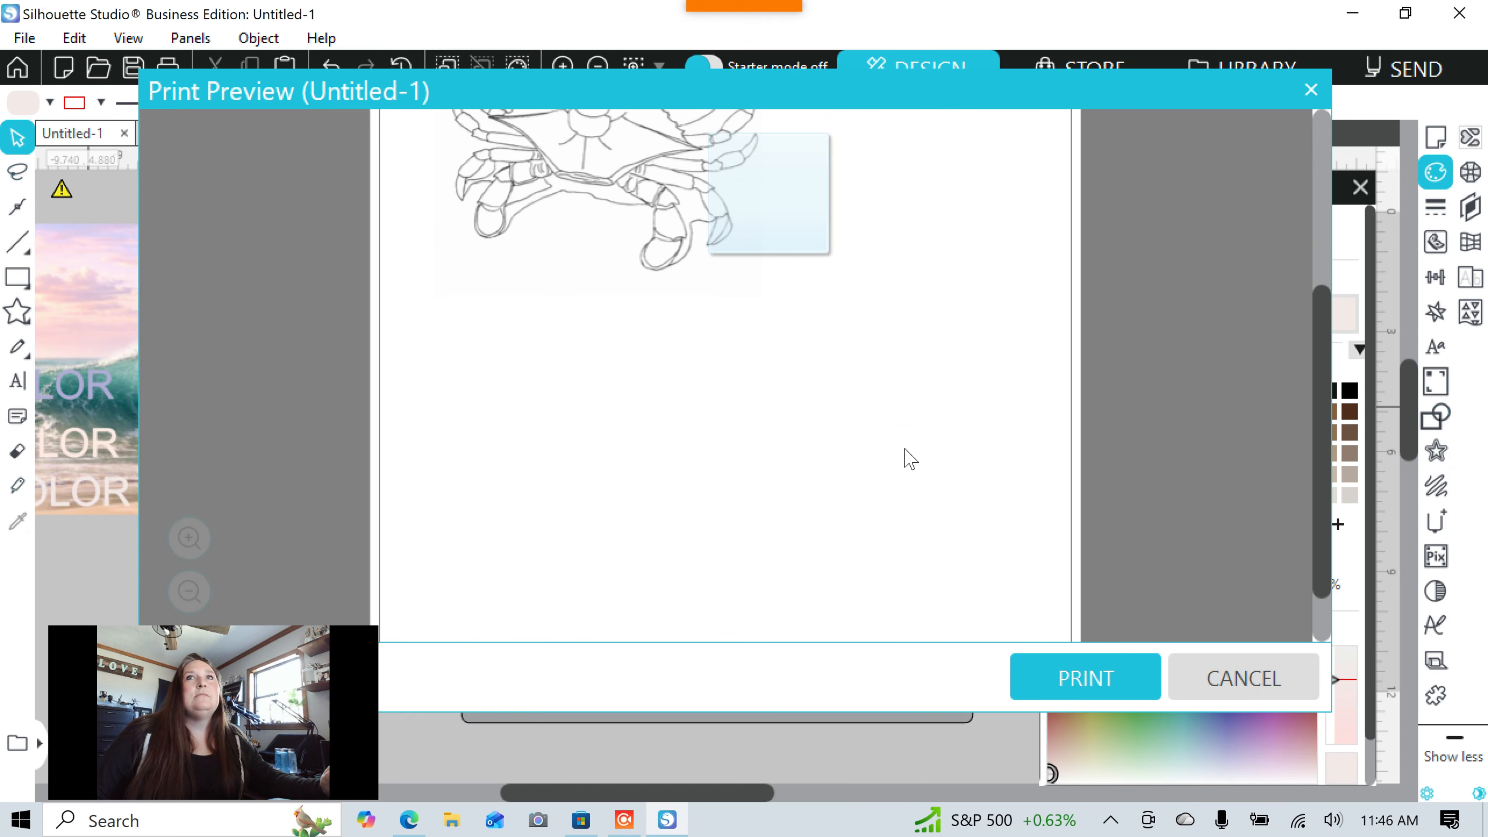
{"action": "scroll", "coordinate": [910, 459], "scroll_direction": "up", "scroll_amount": 5}
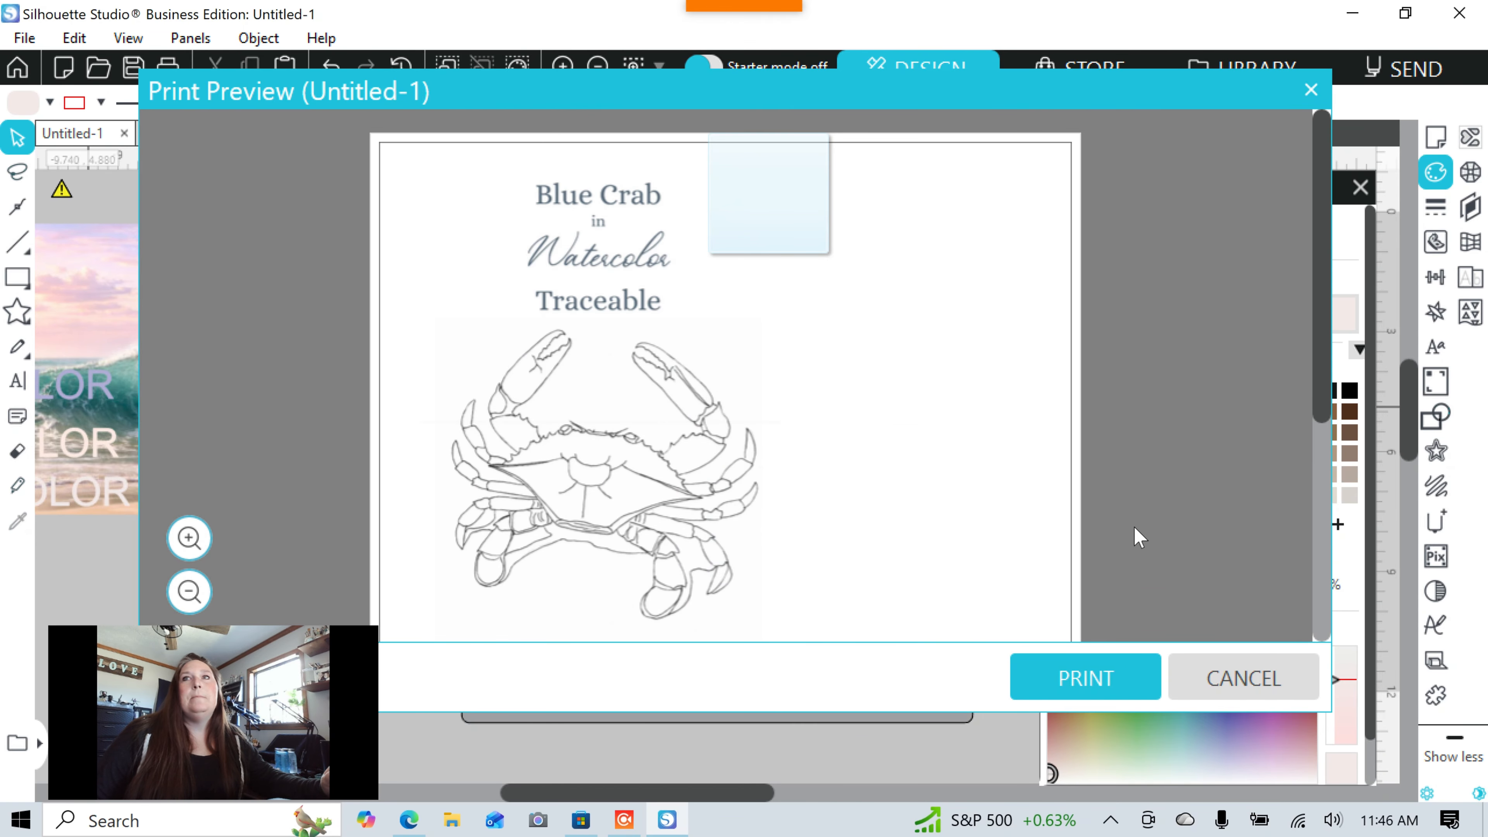
{"action": "left_click", "coordinate": [1242, 680]}
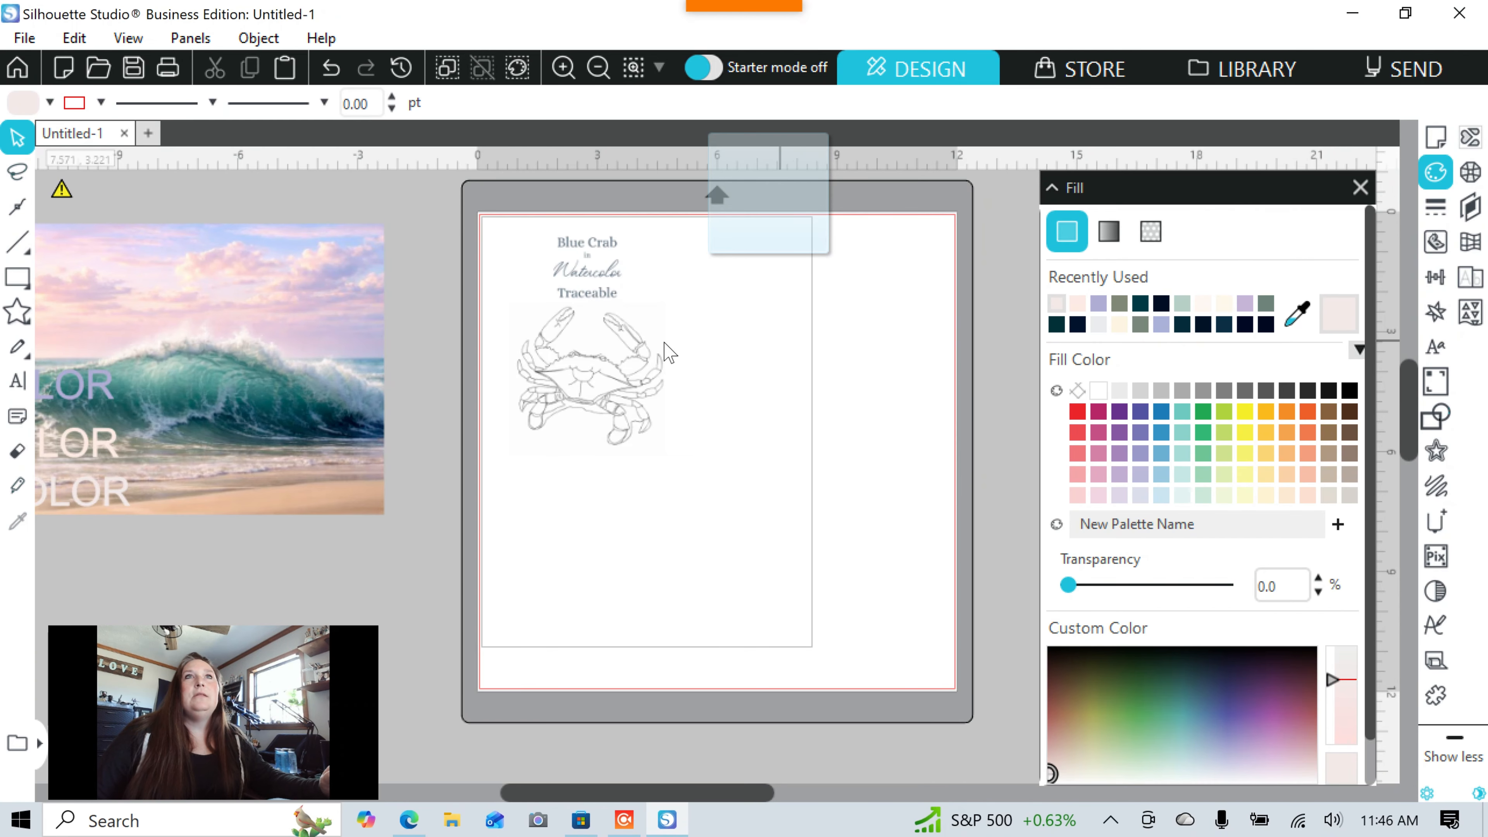
Swap the crab off the mat for the wave photo, rotate it 90° counter-clockwise, and place it top-left.
{"action": "mouse_move", "coordinate": [580, 381]}
{"action": "left_mouse_down"}
{"action": "mouse_move", "coordinate": [276, 381]}
{"action": "mouse_move", "coordinate": [57, 412]}
{"action": "left_mouse_up"}
{"action": "left_click_drag", "start_coordinate": [369, 375], "coordinate": [901, 454]}
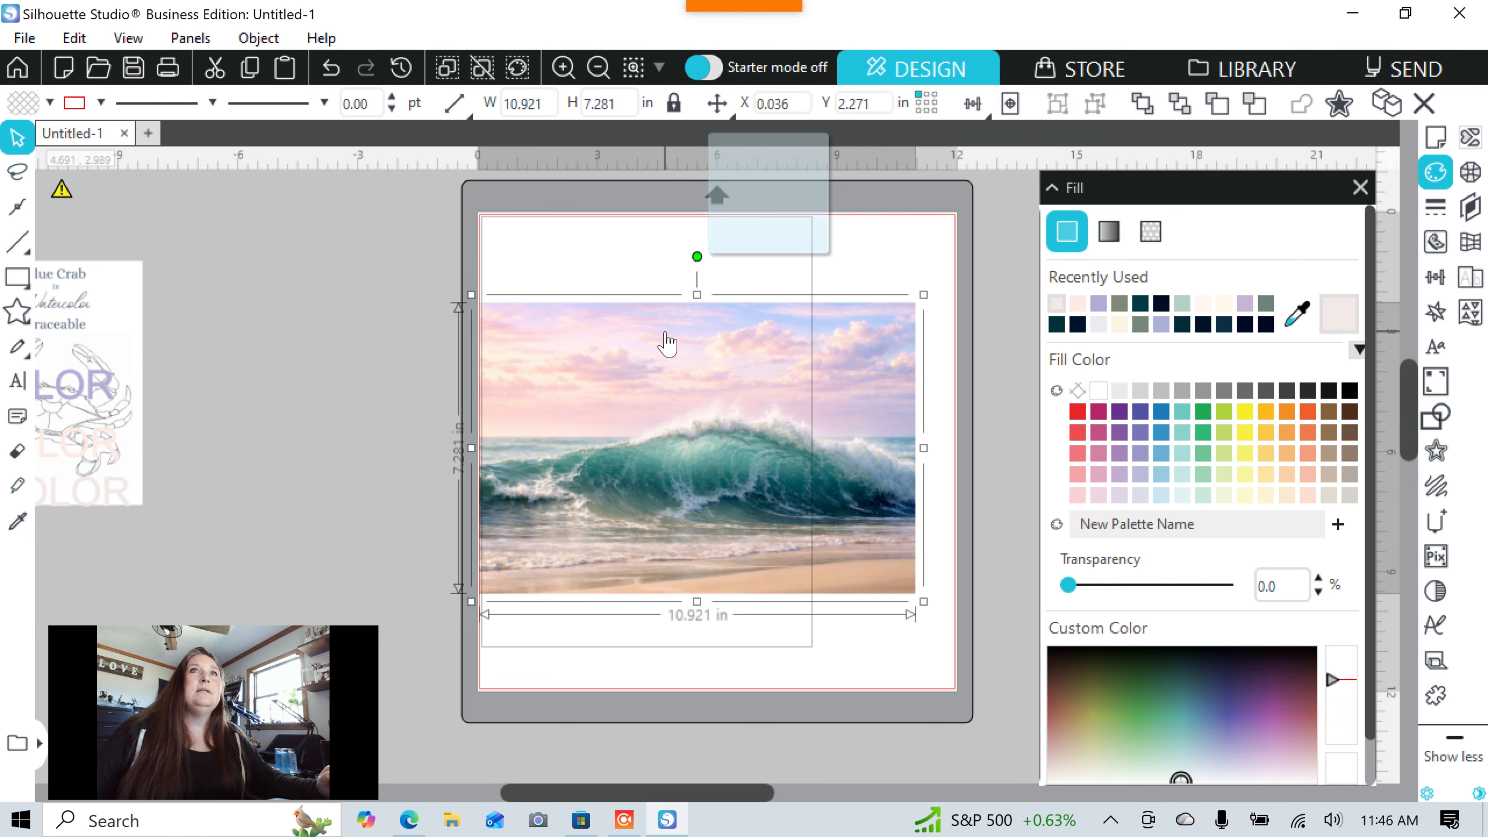
{"action": "left_click", "coordinate": [270, 40]}
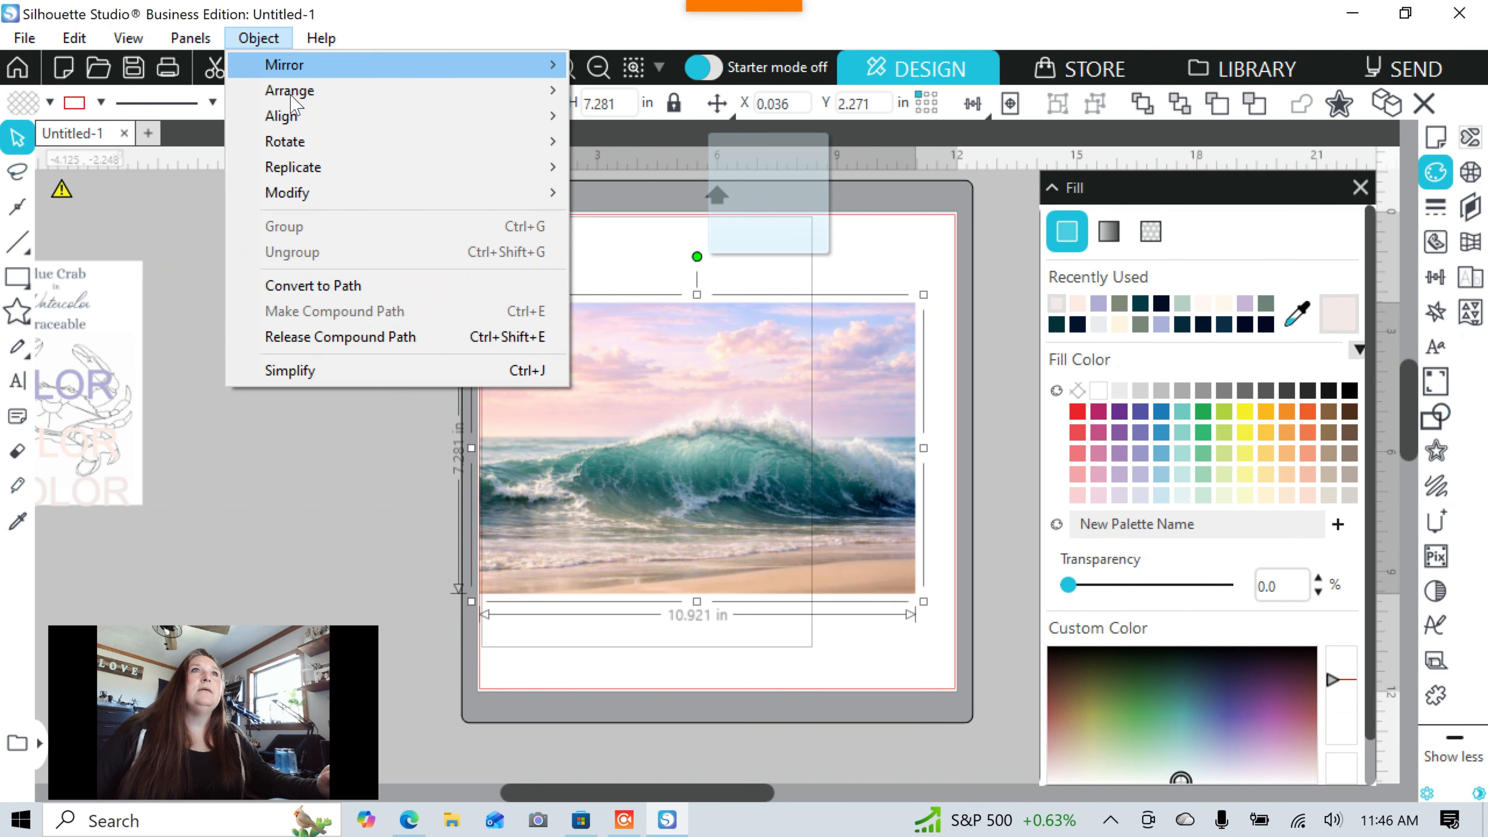
{"action": "mouse_move", "coordinate": [293, 150]}
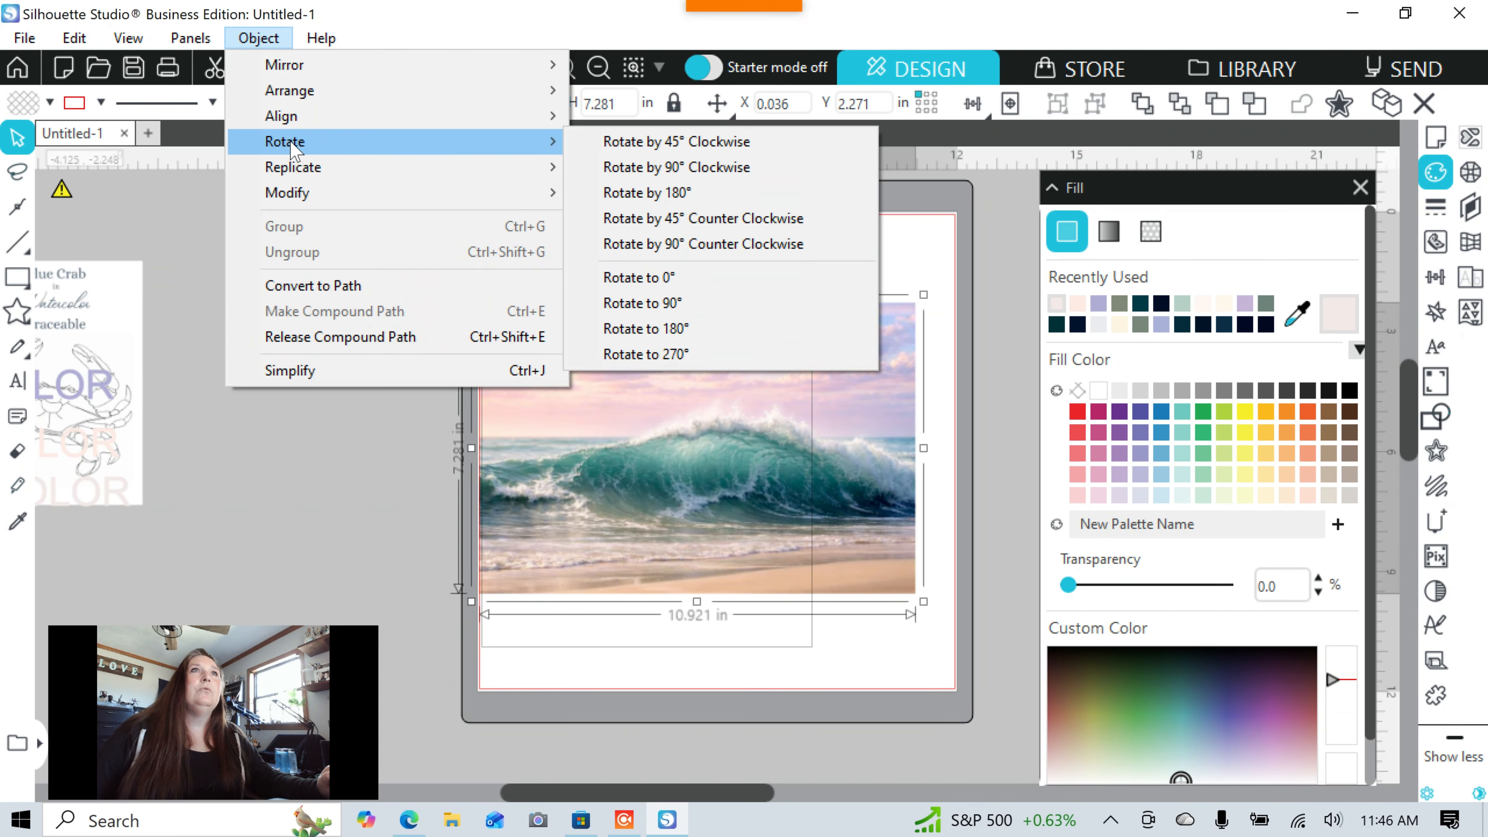
{"action": "left_click", "coordinate": [728, 249]}
{"action": "left_click_drag", "start_coordinate": [761, 463], "coordinate": [706, 457]}
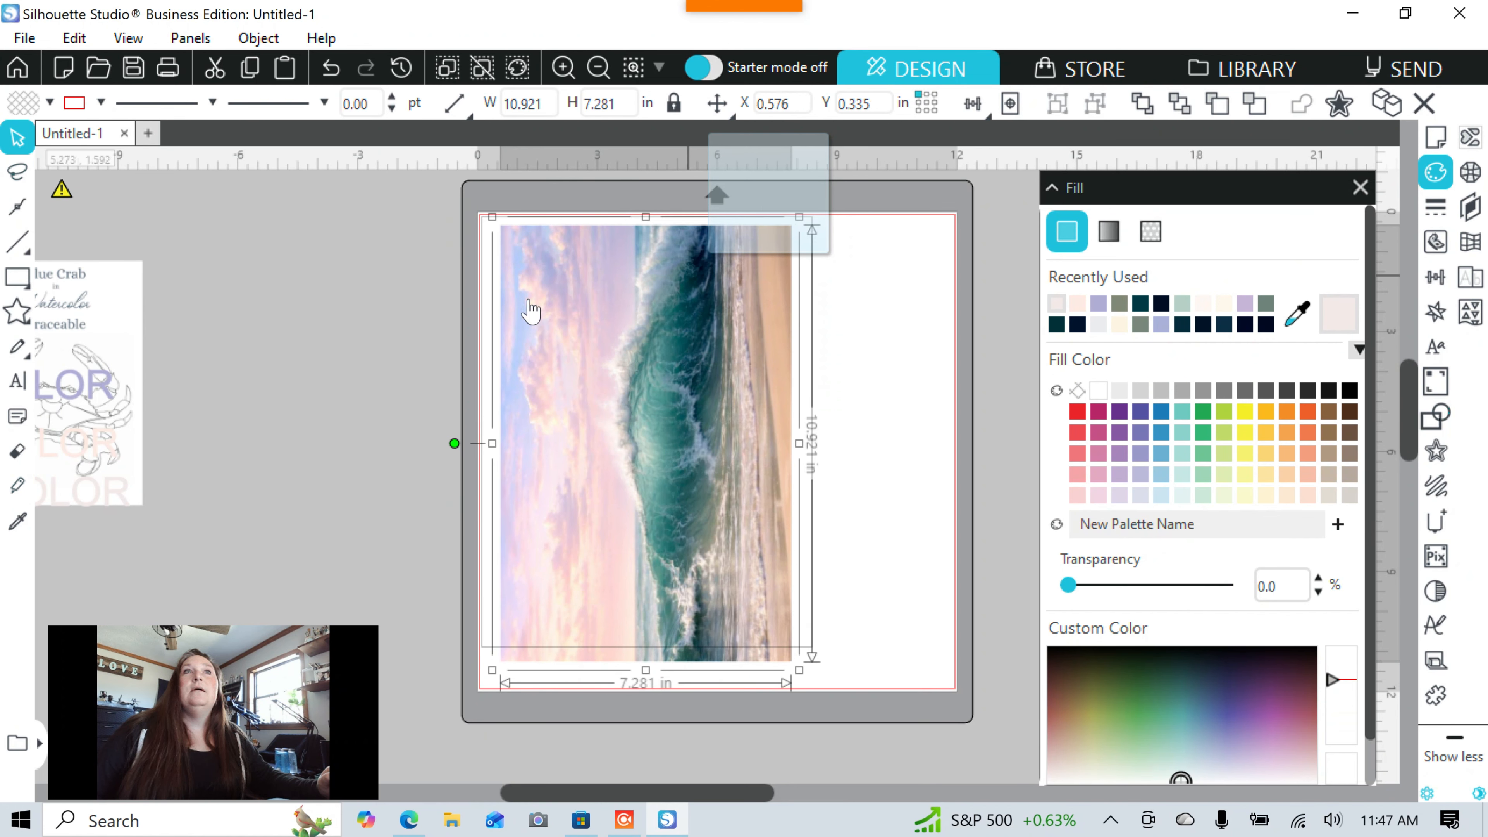
{"action": "left_click", "coordinate": [442, 304]}
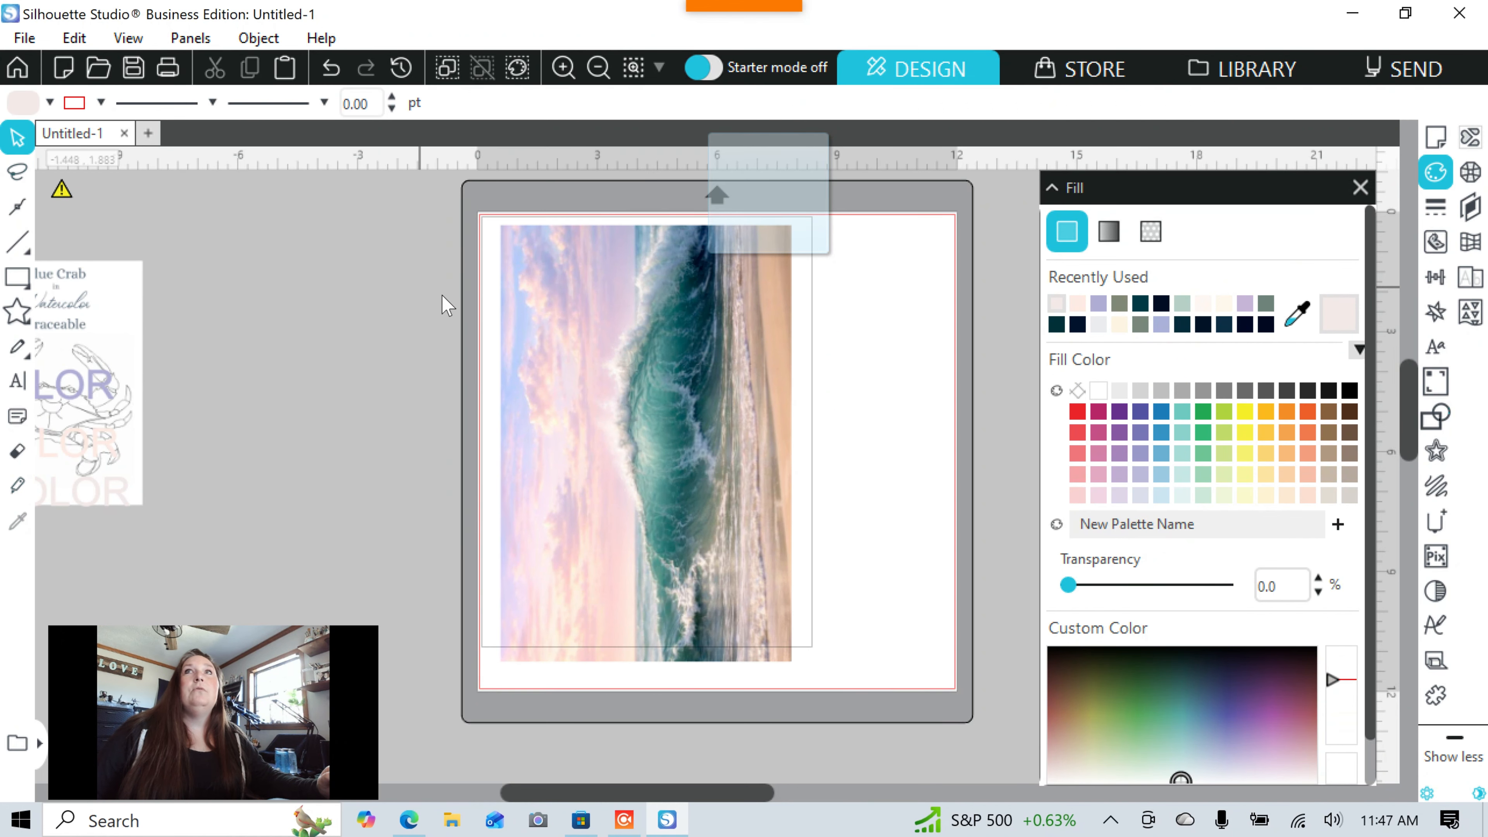
Set the cutting mat to CAMEO 12.0 x 24.0 in in Page Setup.
{"action": "left_click", "coordinate": [1438, 139]}
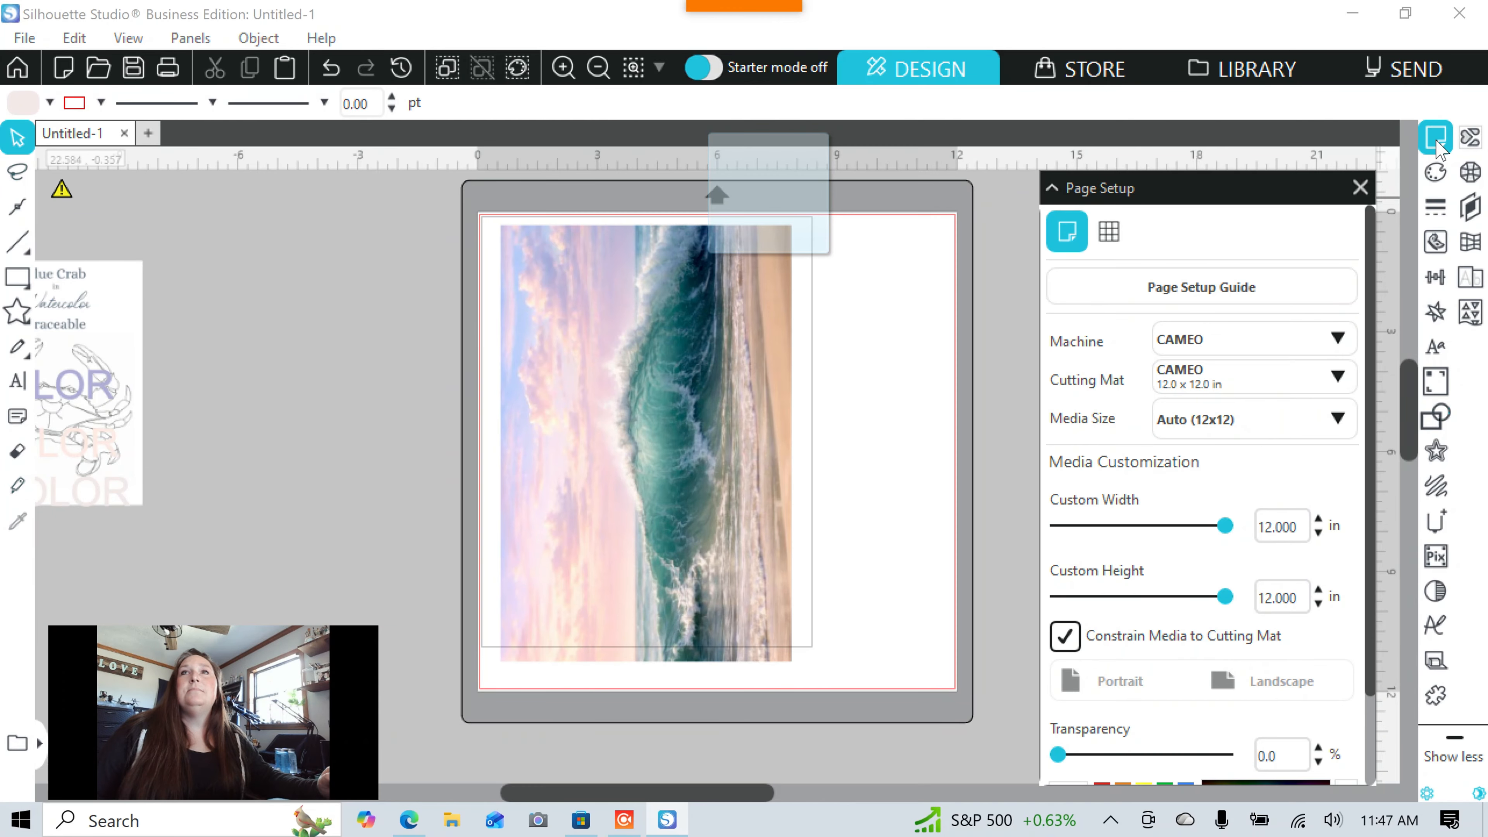
{"action": "left_click", "coordinate": [1184, 387]}
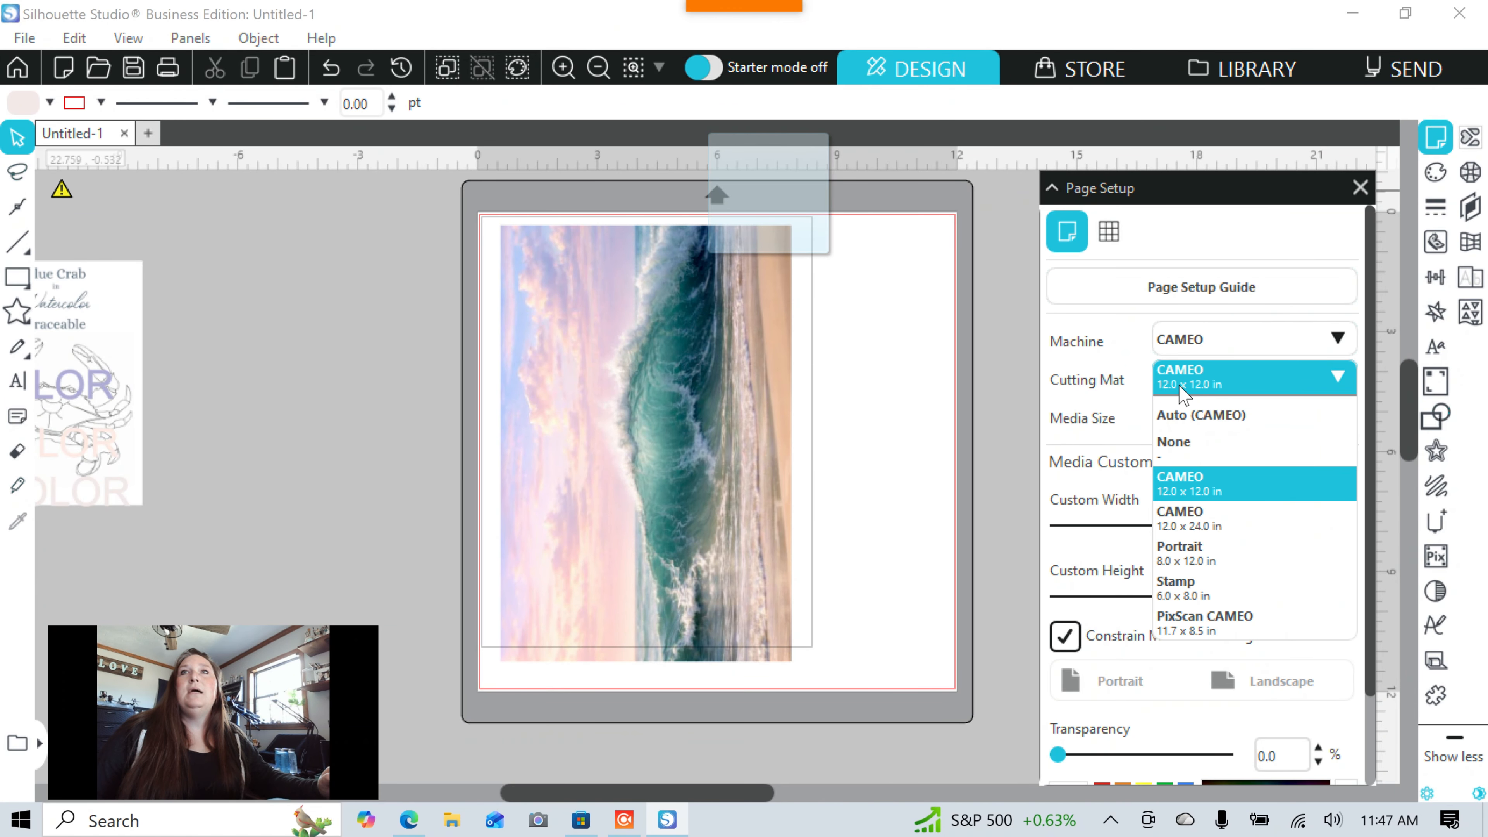
{"action": "left_click", "coordinate": [1174, 522]}
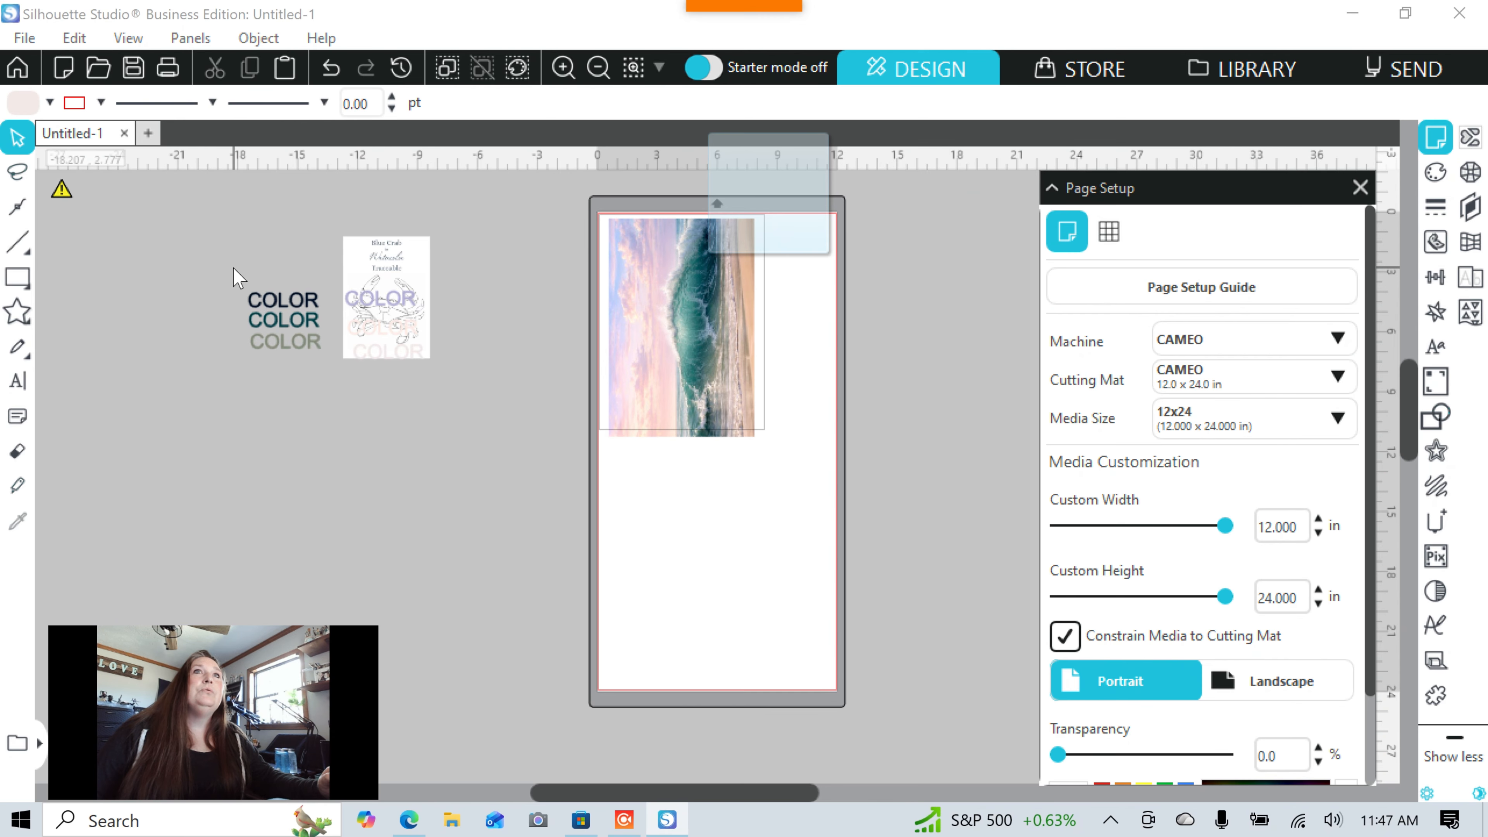
Set the printer page setup paper size to Legal.
{"action": "left_click", "coordinate": [25, 39]}
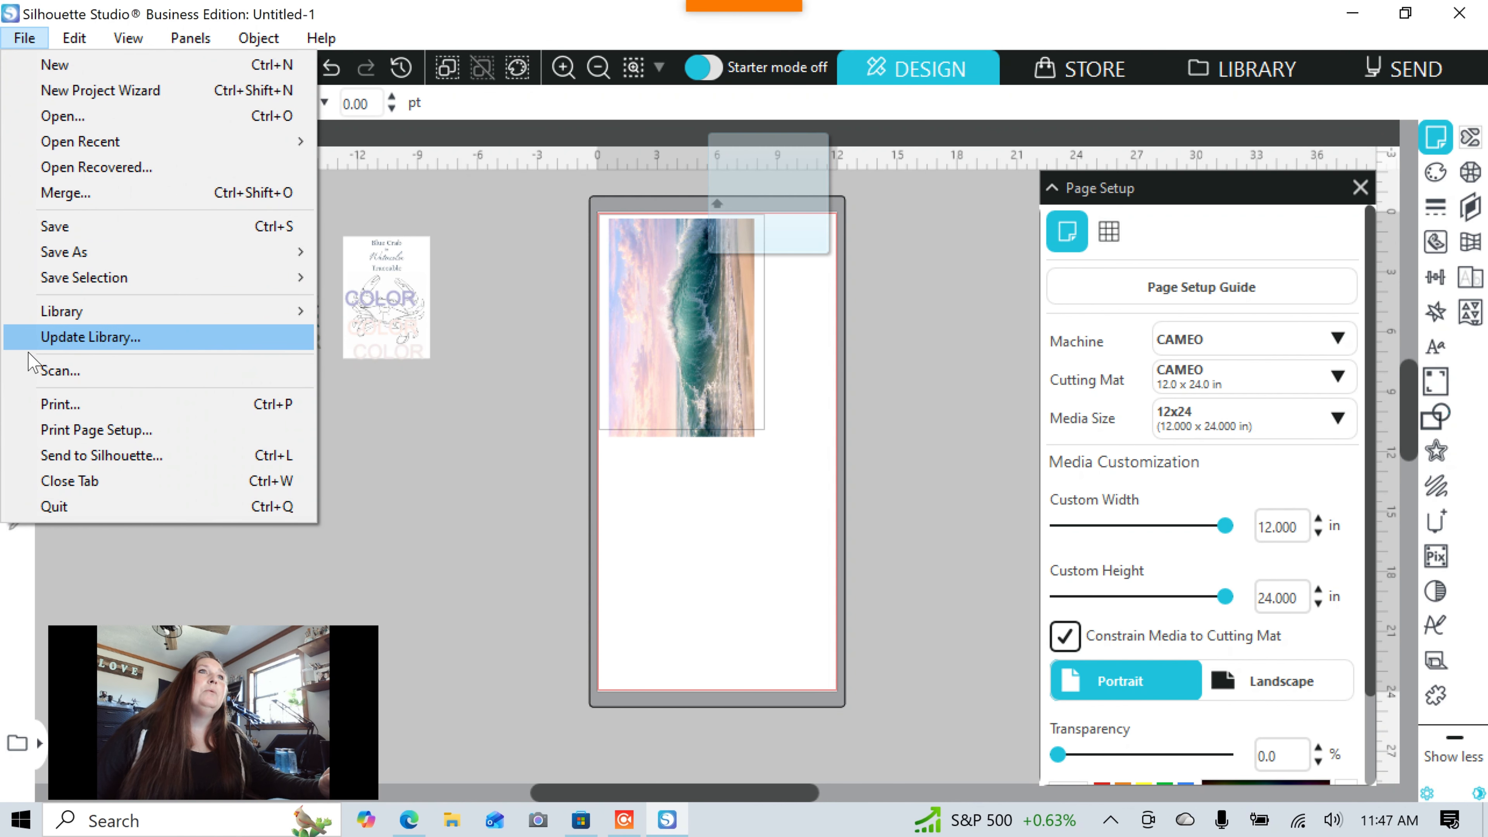
{"action": "left_click", "coordinate": [44, 433]}
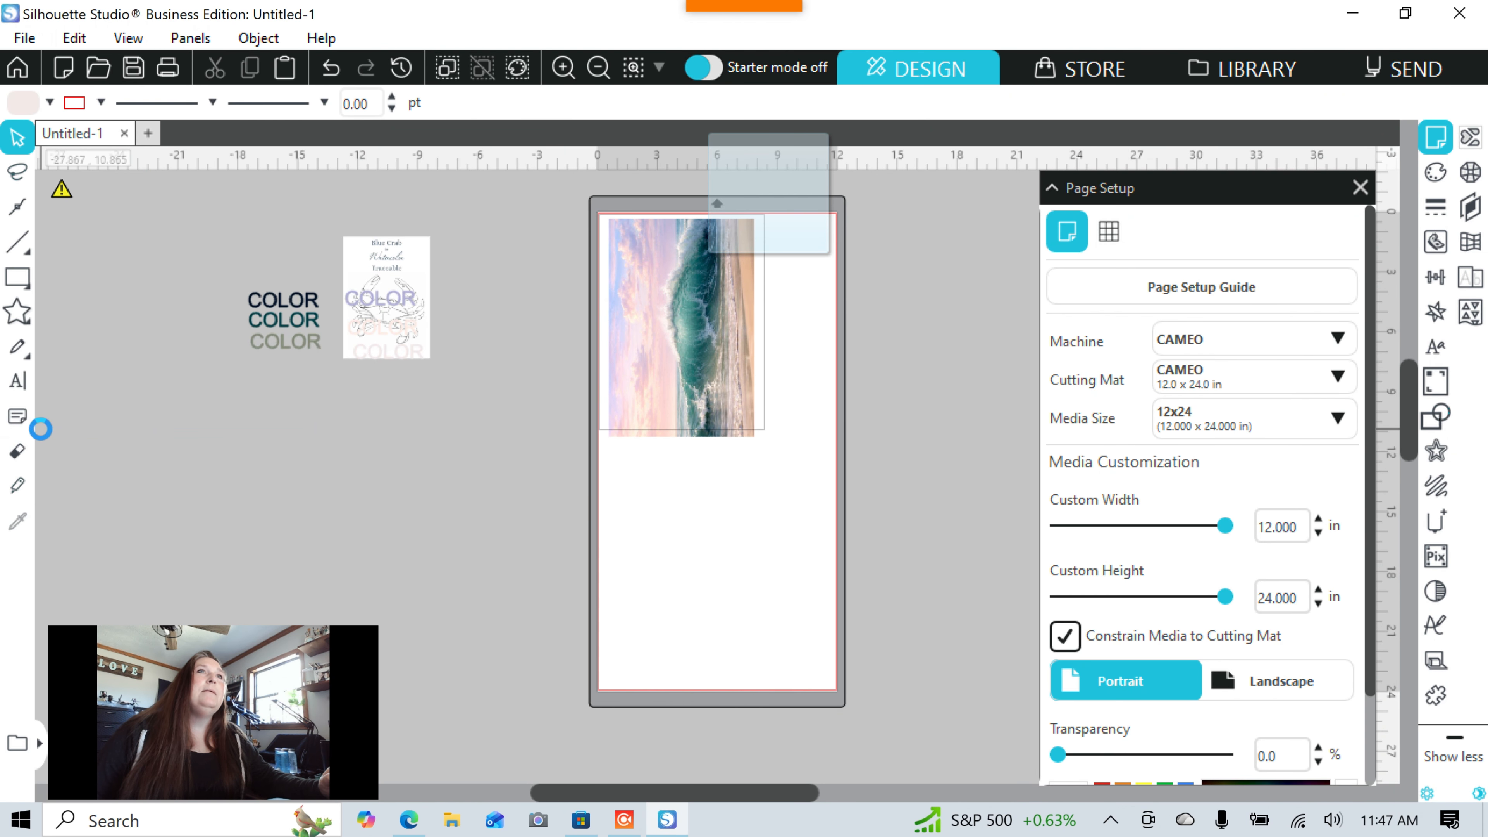
{"action": "left_click", "coordinate": [203, 370]}
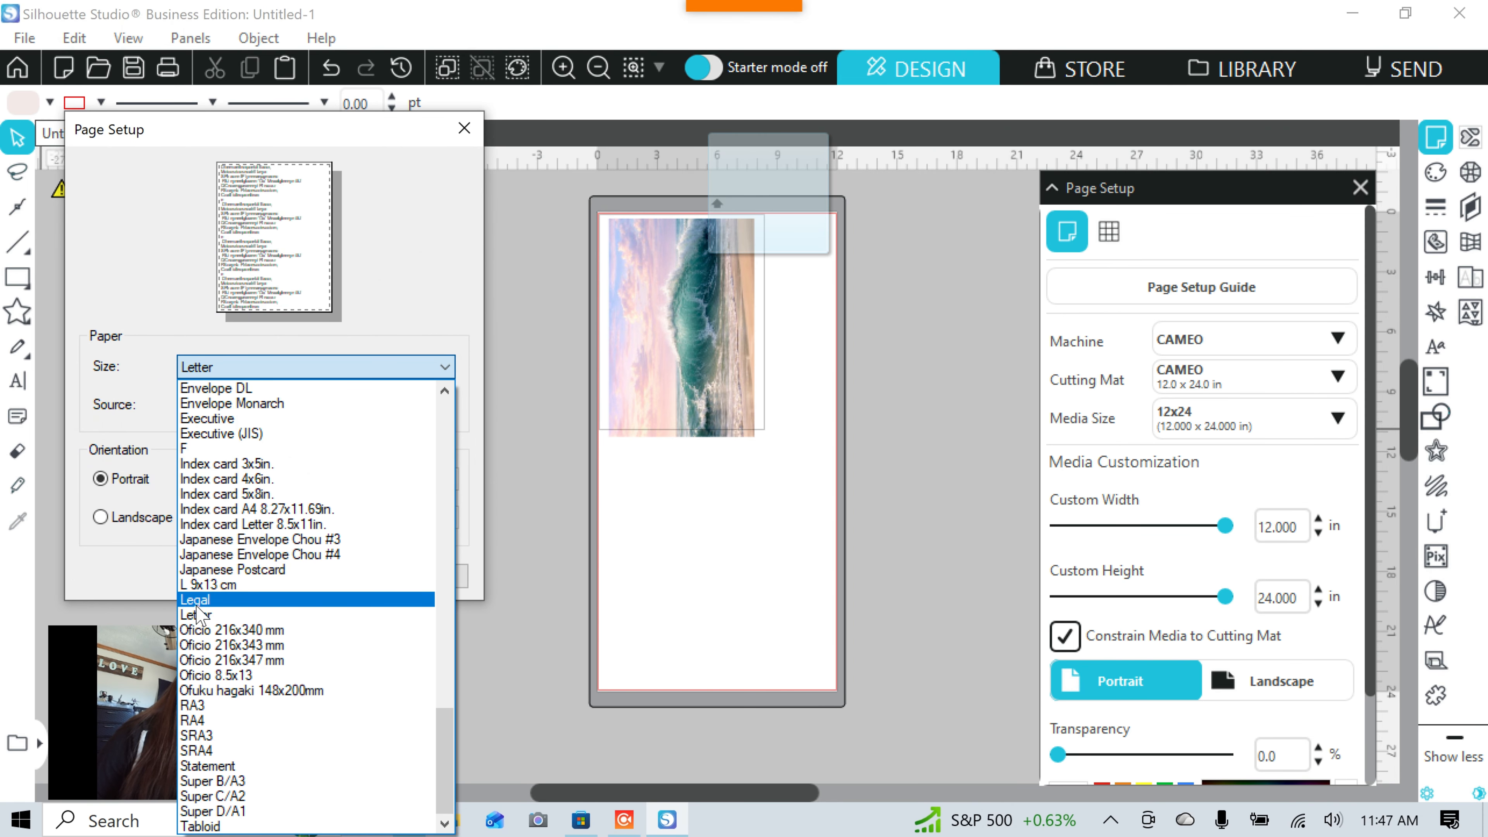
{"action": "left_click", "coordinate": [198, 605]}
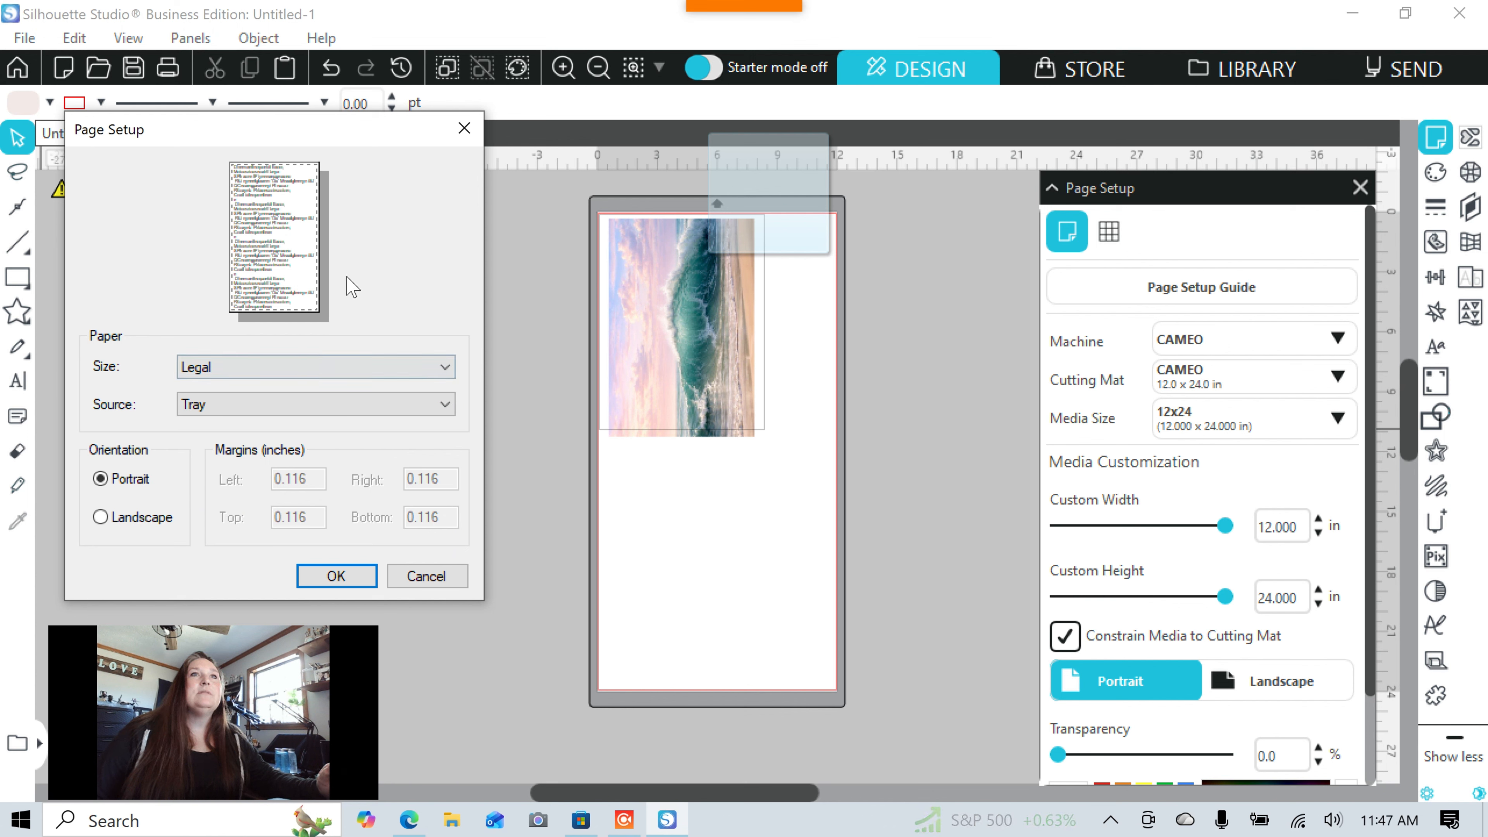
{"action": "left_click", "coordinate": [336, 575]}
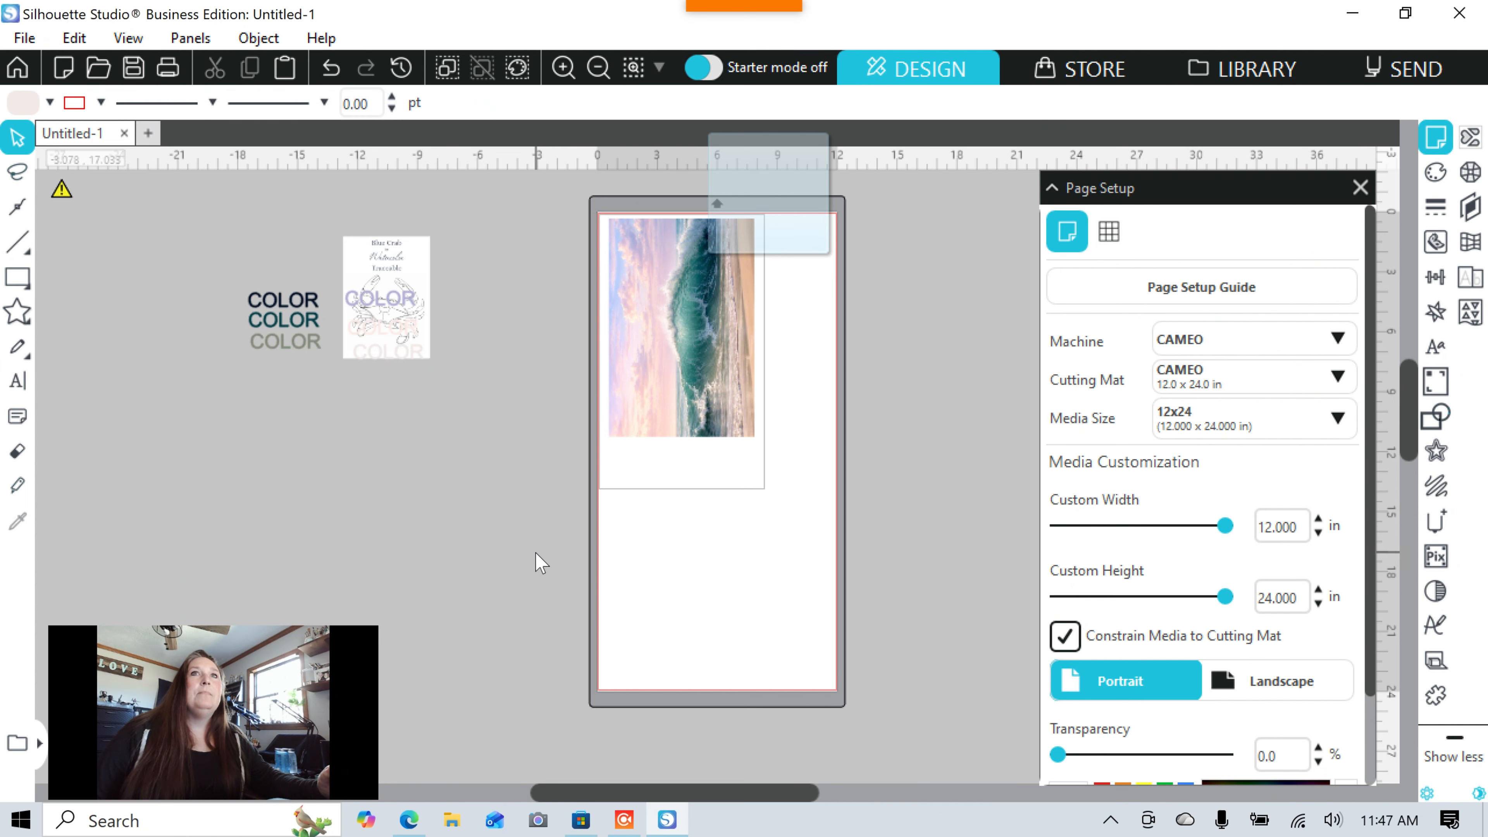
Resize the upright wave photo to 9.116 × 13.674 in at the top of the mat.
{"action": "left_click", "coordinate": [710, 361]}
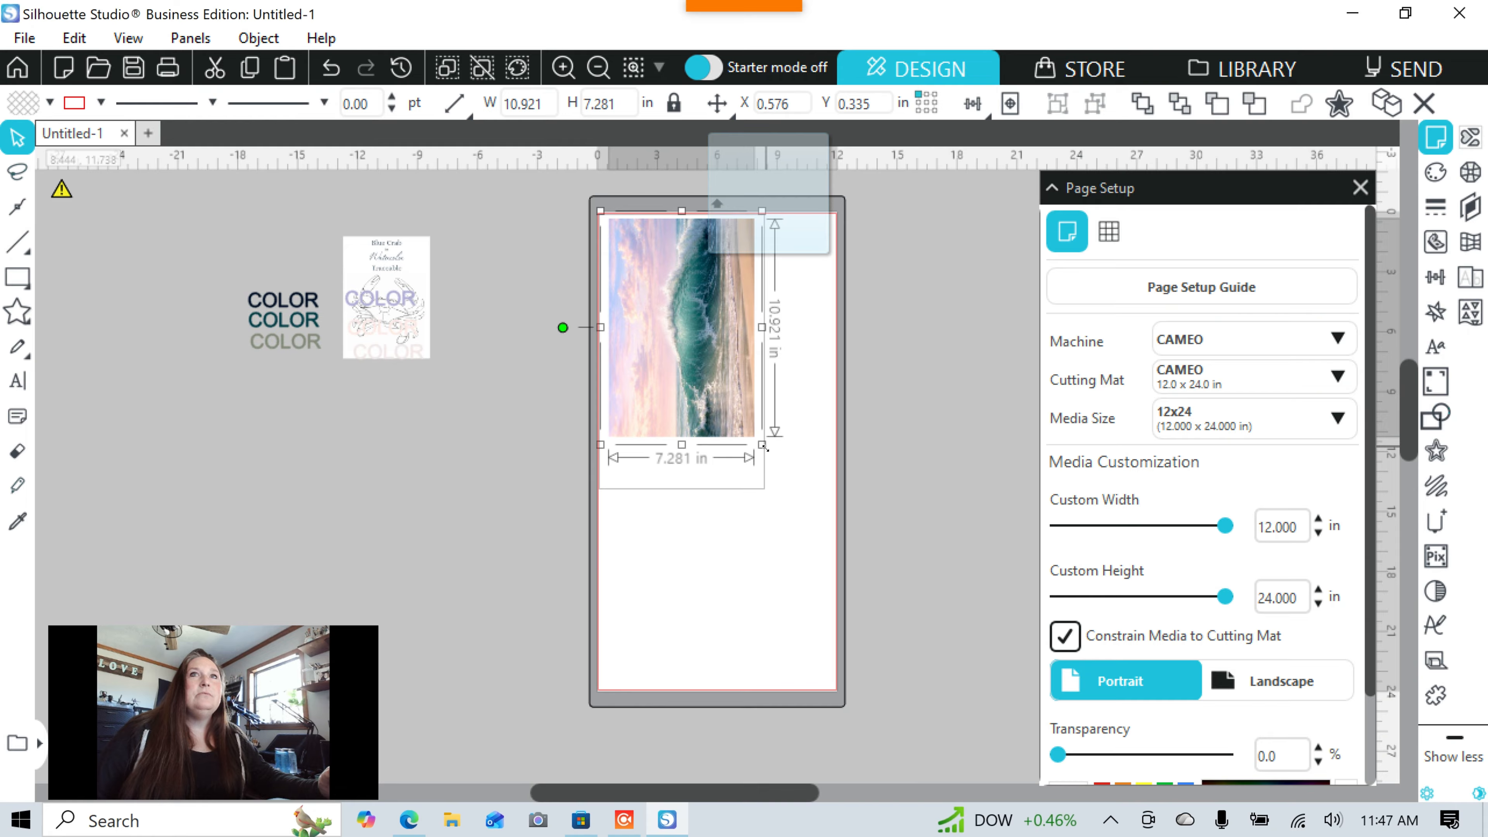
{"action": "left_click_drag", "start_coordinate": [765, 447], "coordinate": [796, 495]}
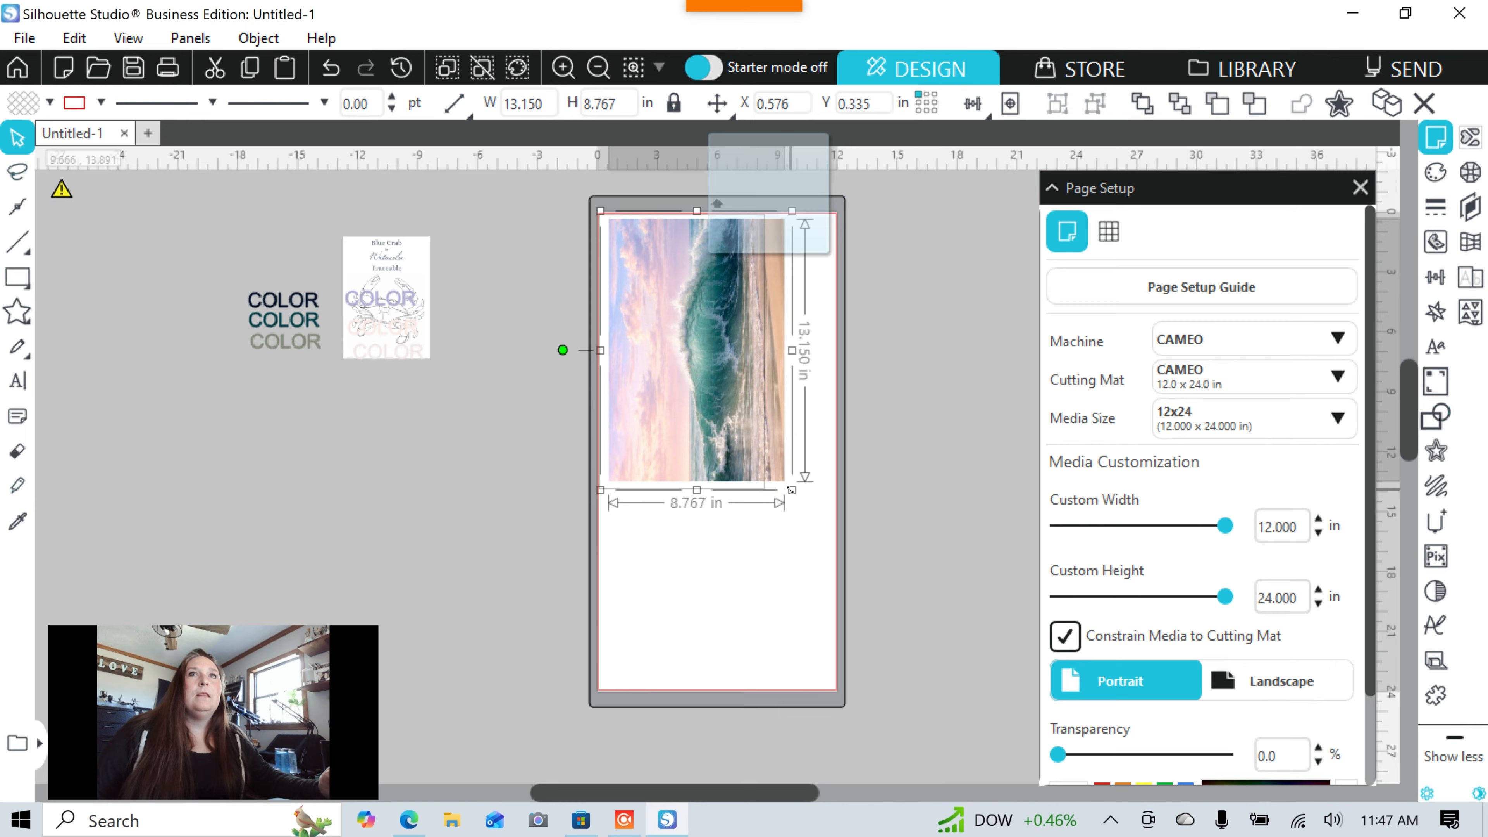
{"action": "left_click_drag", "start_coordinate": [791, 490], "coordinate": [807, 517]}
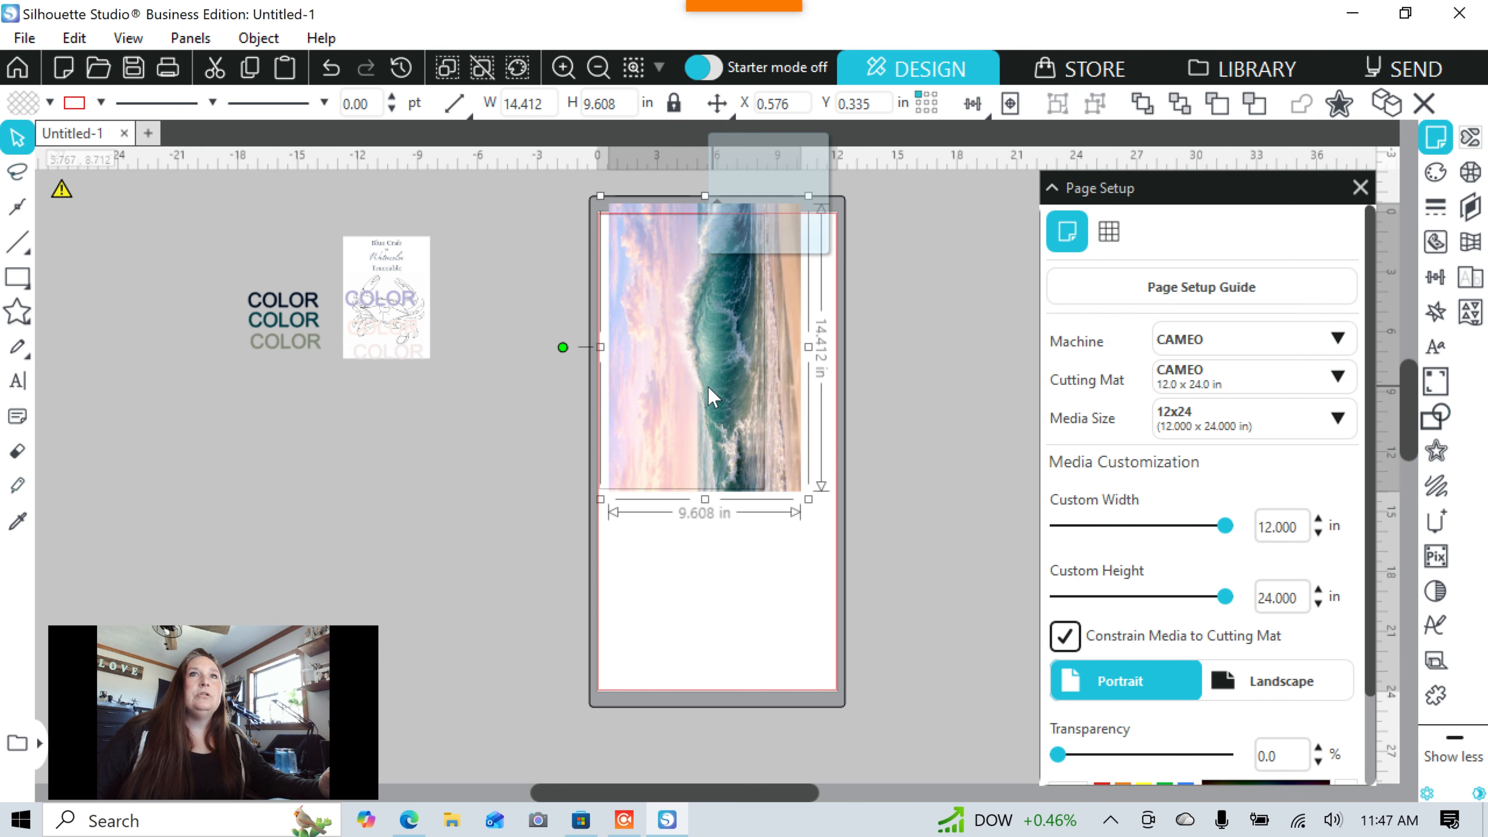
{"action": "left_click_drag", "start_coordinate": [709, 386], "coordinate": [699, 386]}
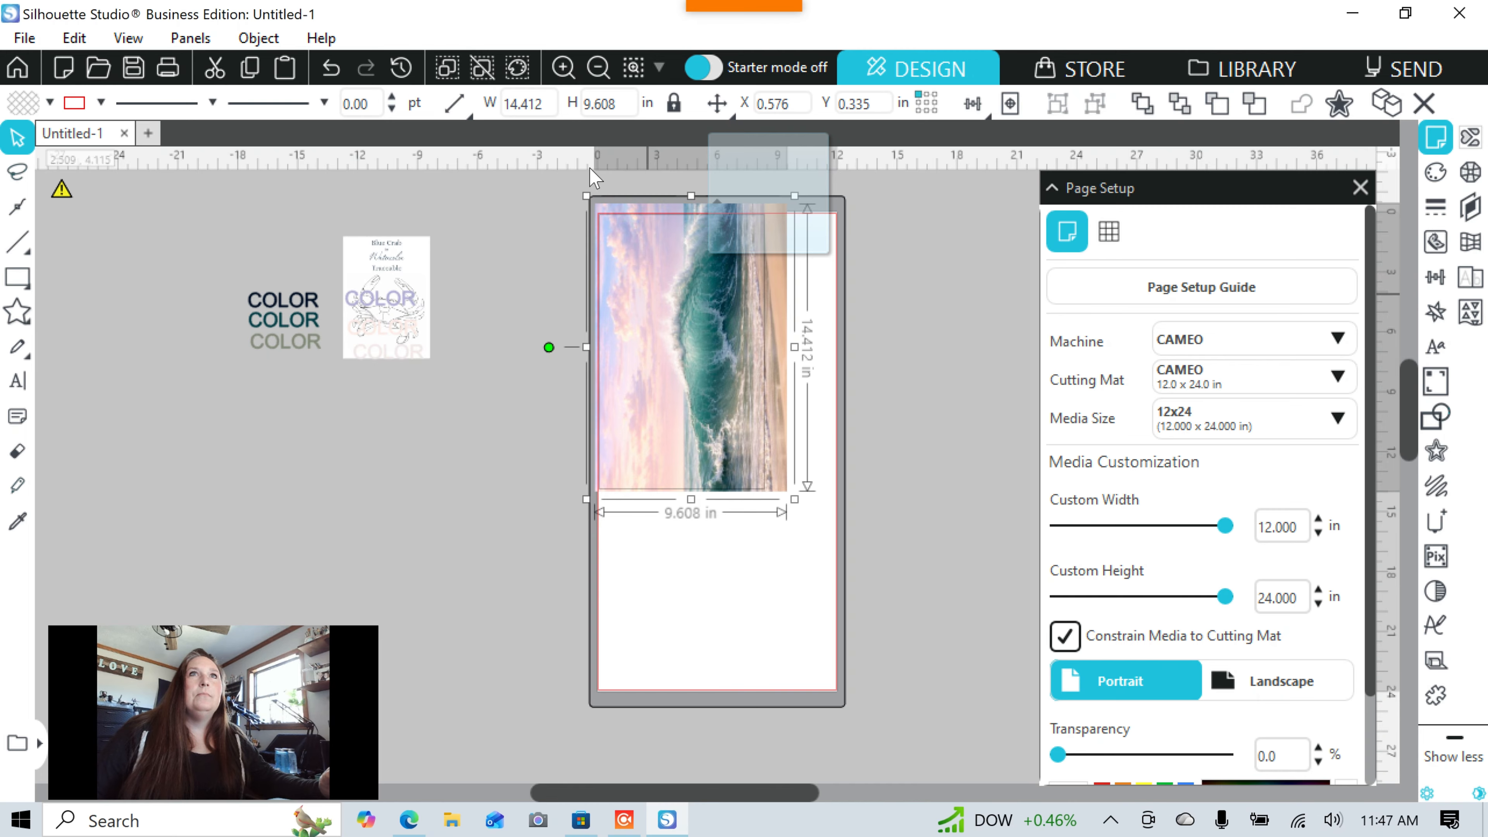
{"action": "left_click_drag", "start_coordinate": [587, 195], "coordinate": [595, 214]}
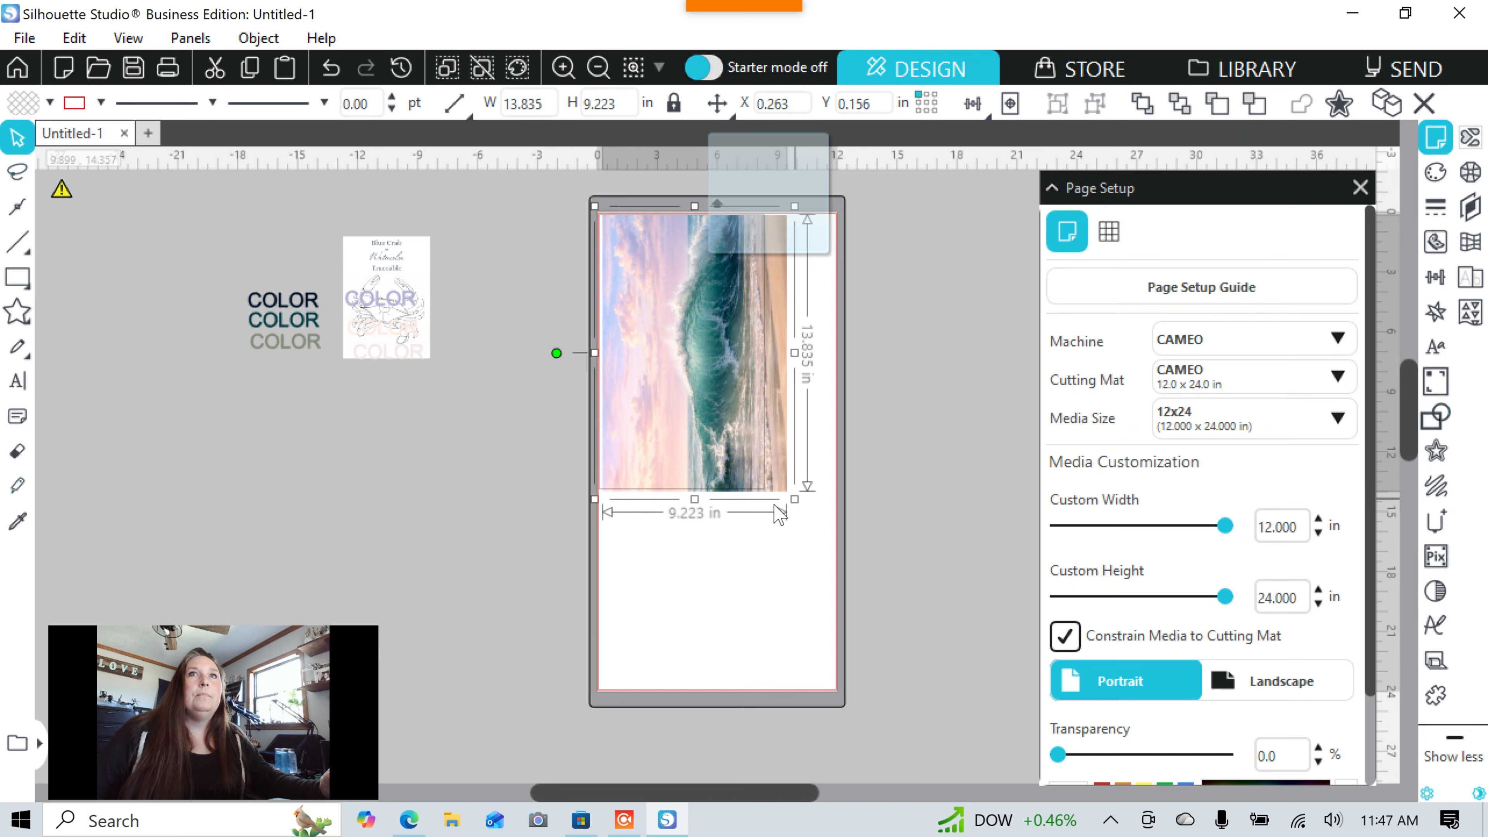
{"action": "left_click_drag", "start_coordinate": [795, 497], "coordinate": [796, 500]}
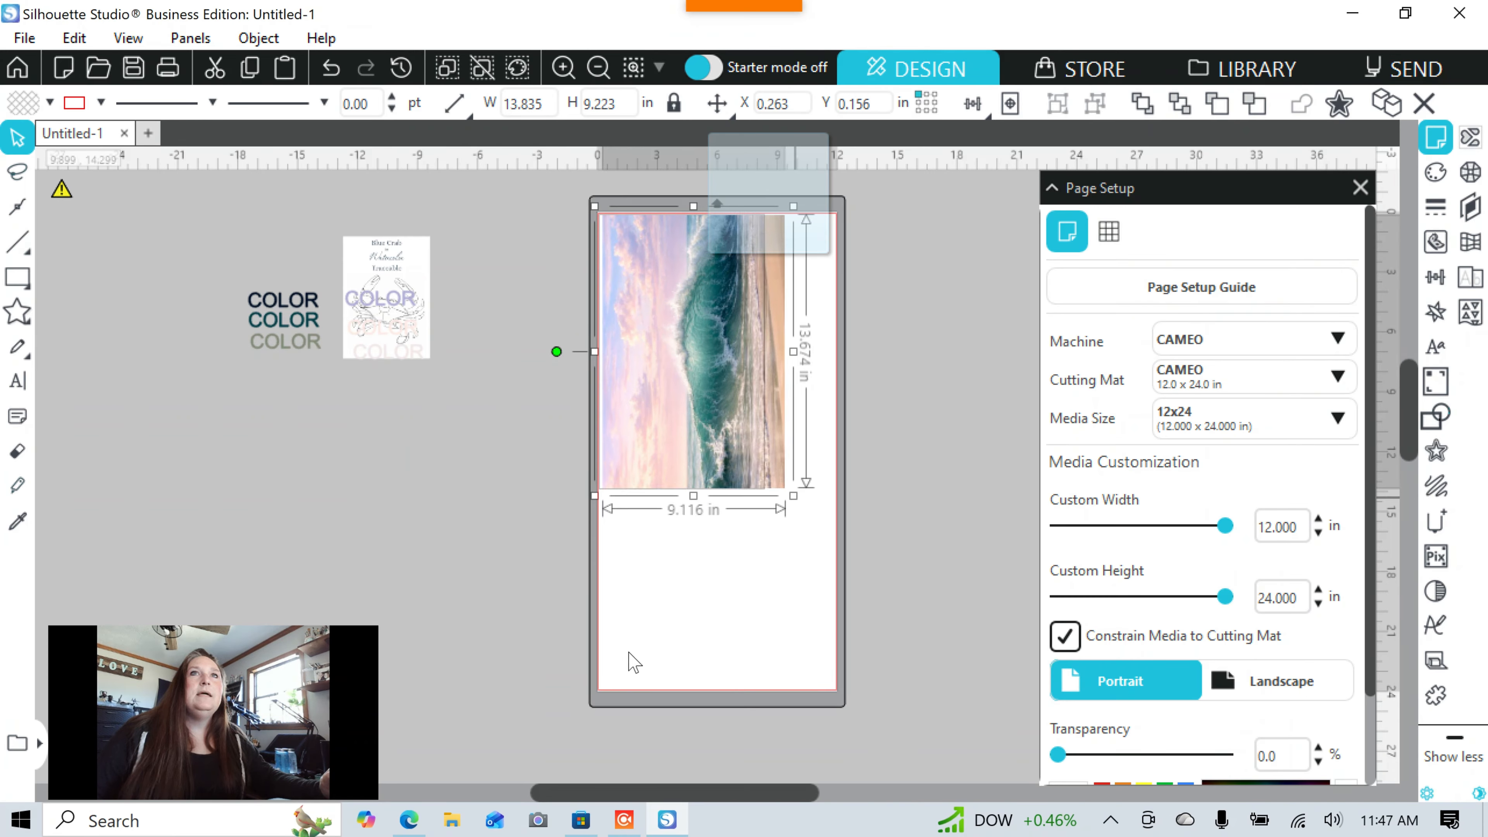
{"action": "left_click", "coordinate": [631, 659]}
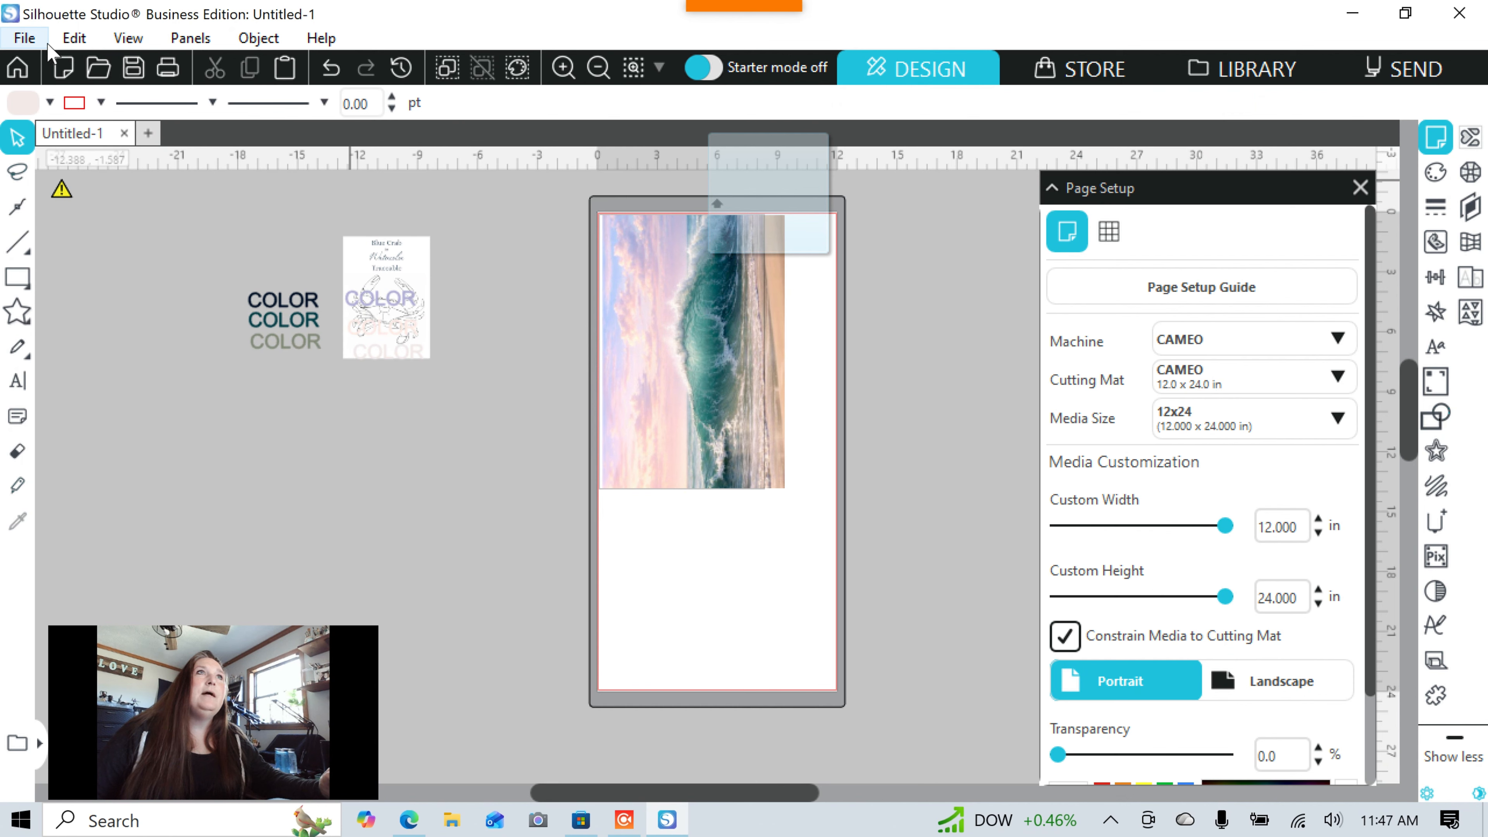
{"action": "left_click", "coordinate": [24, 37]}
{"action": "left_click", "coordinate": [66, 406]}
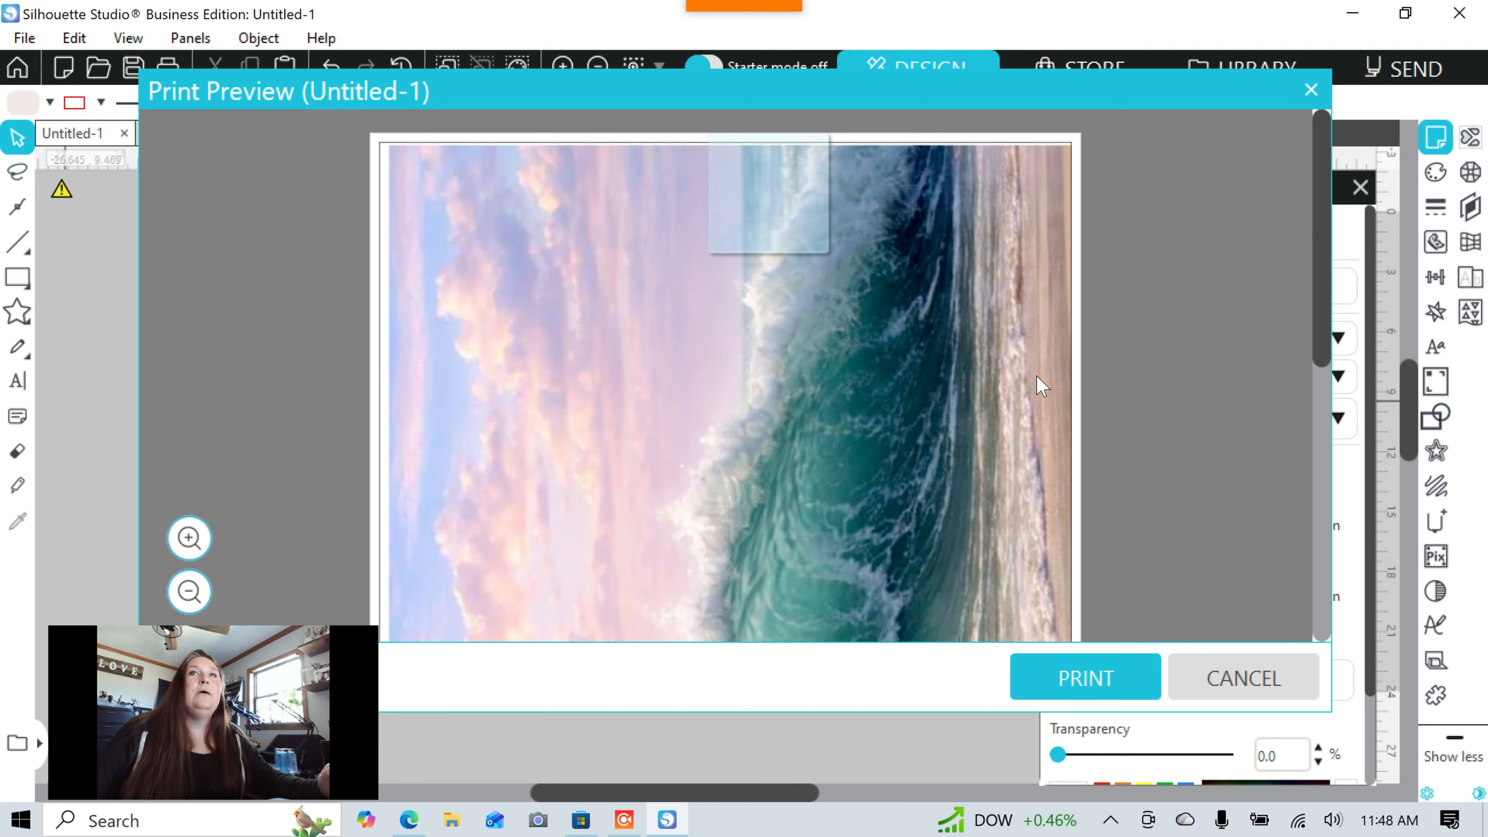
{"action": "scroll", "coordinate": [1042, 386], "scroll_direction": "down", "scroll_amount": 5}
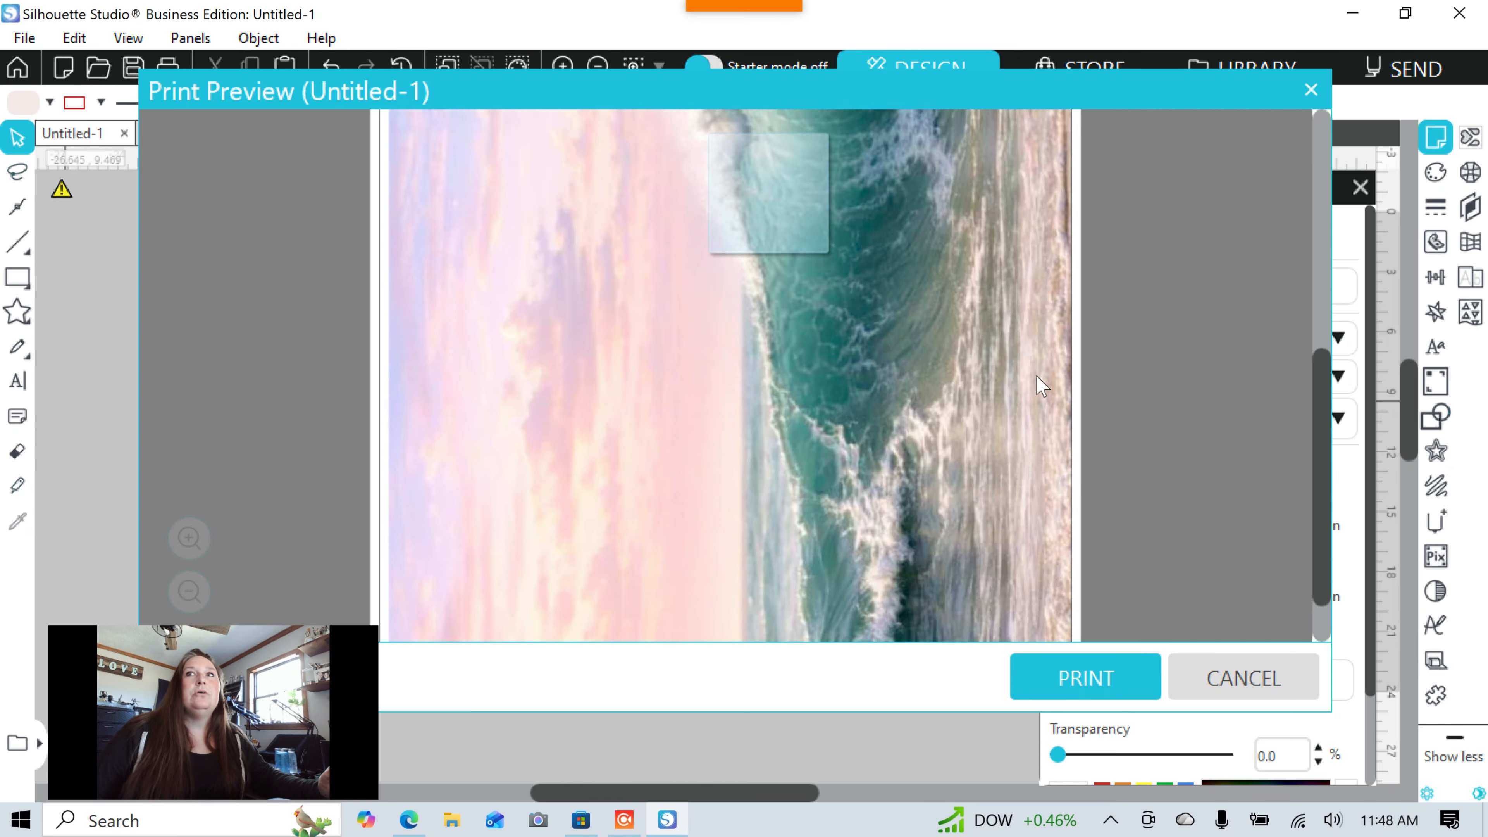
{"action": "scroll", "coordinate": [1042, 385], "scroll_direction": "up", "scroll_amount": 5}
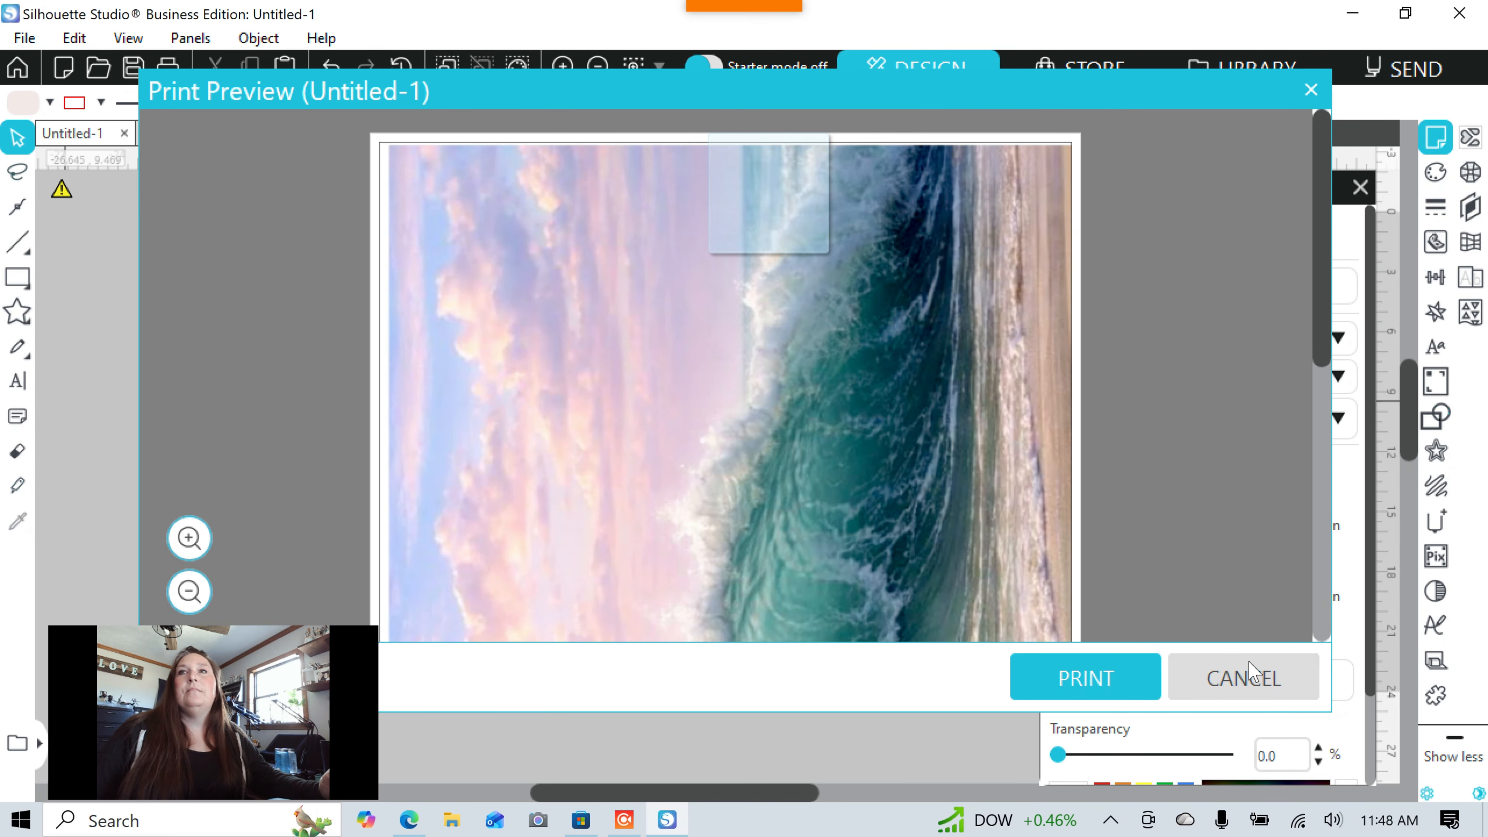
{"action": "left_click", "coordinate": [1267, 677]}
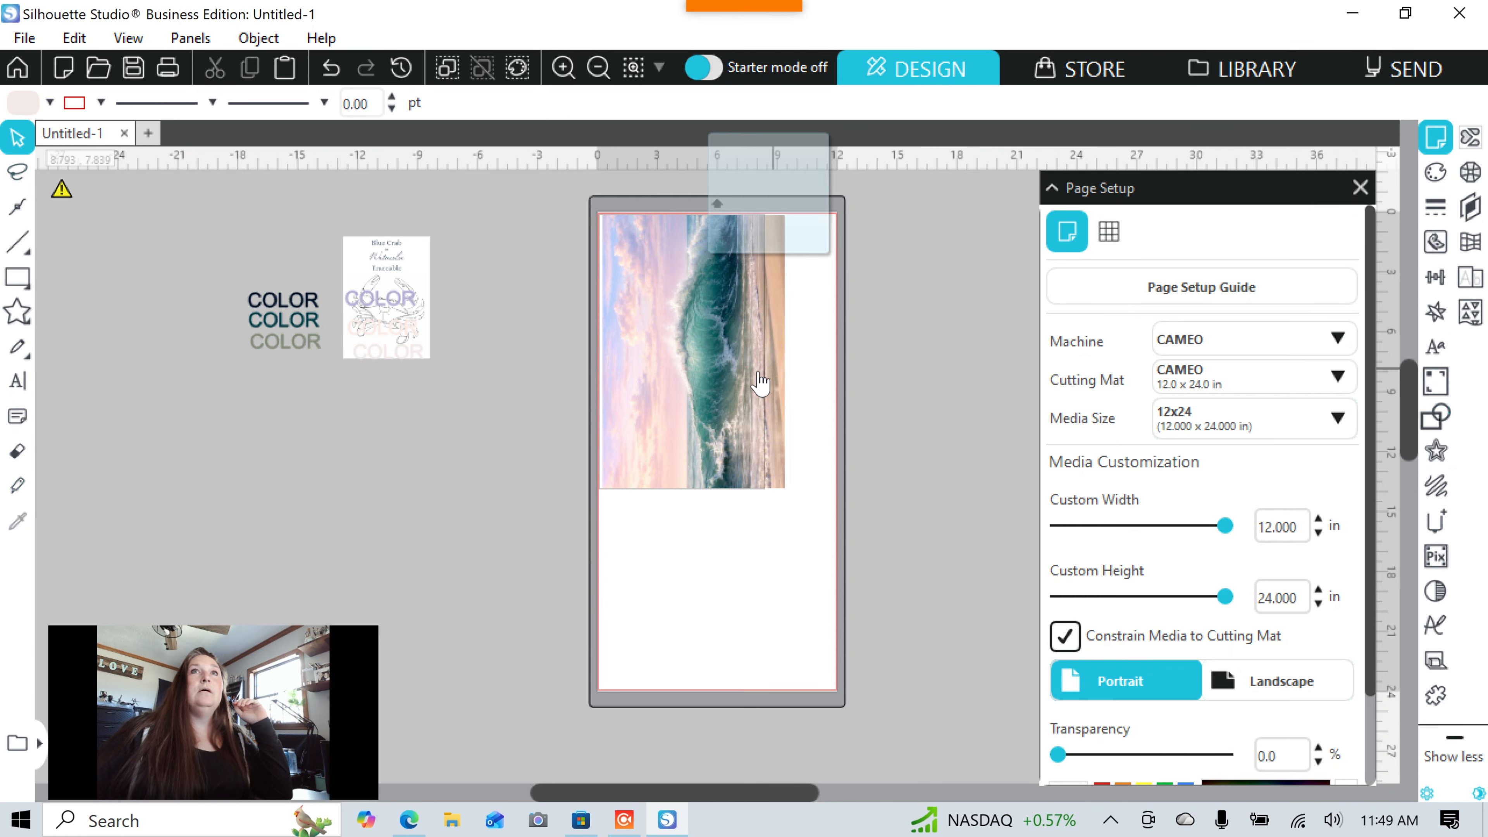
Drag the wave photo left off the mat next to the crab card and deselect it.
{"action": "left_click_drag", "start_coordinate": [720, 386], "coordinate": [516, 420]}
{"action": "key", "text": "Escape"}
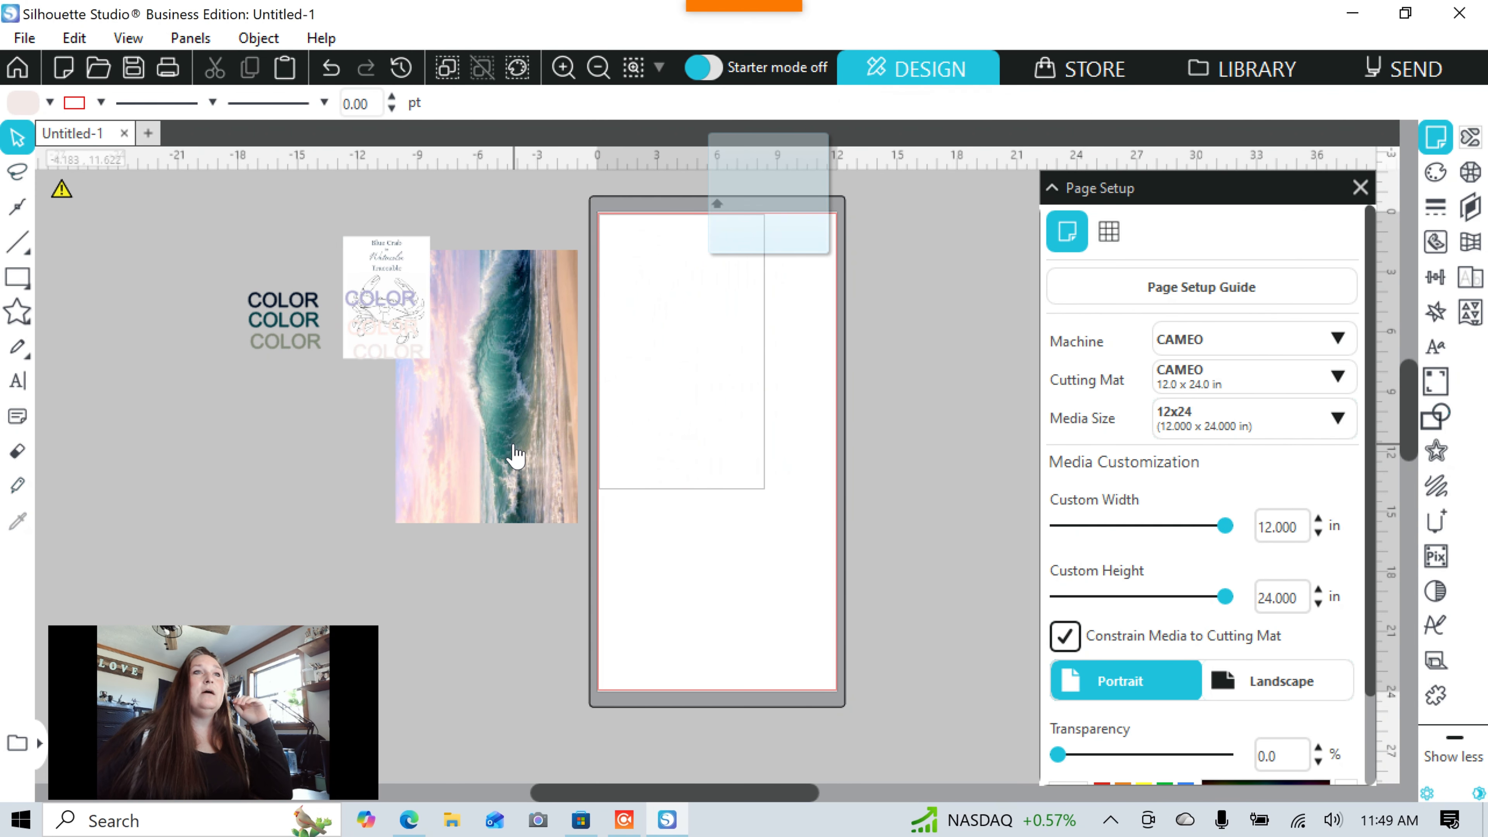